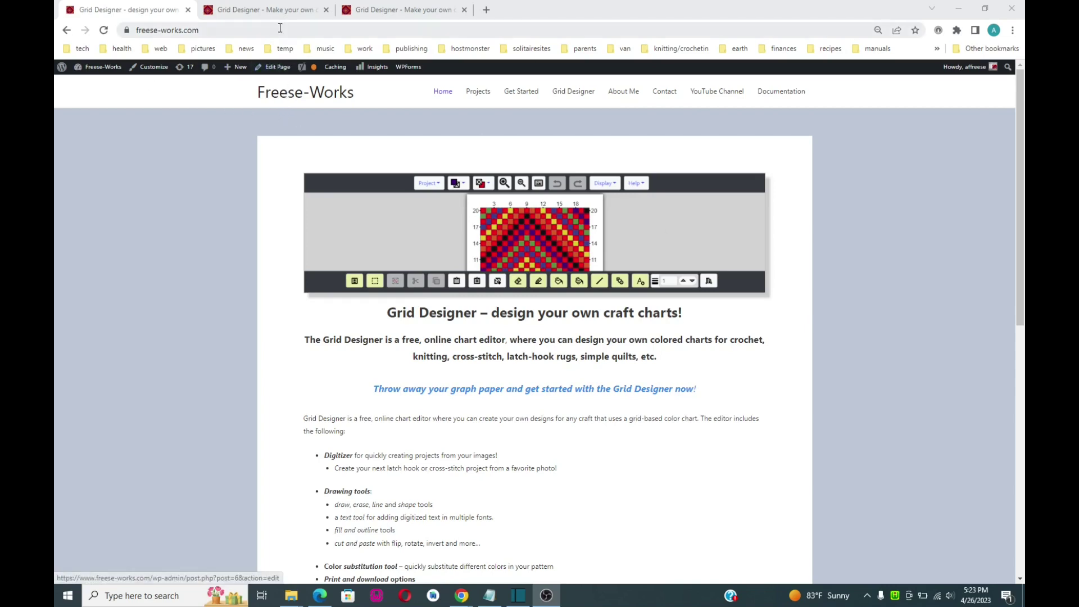
- Compare the finished gray-shade and sepia portrait charts in the two open Grid Designer pages
left_click(390, 16)
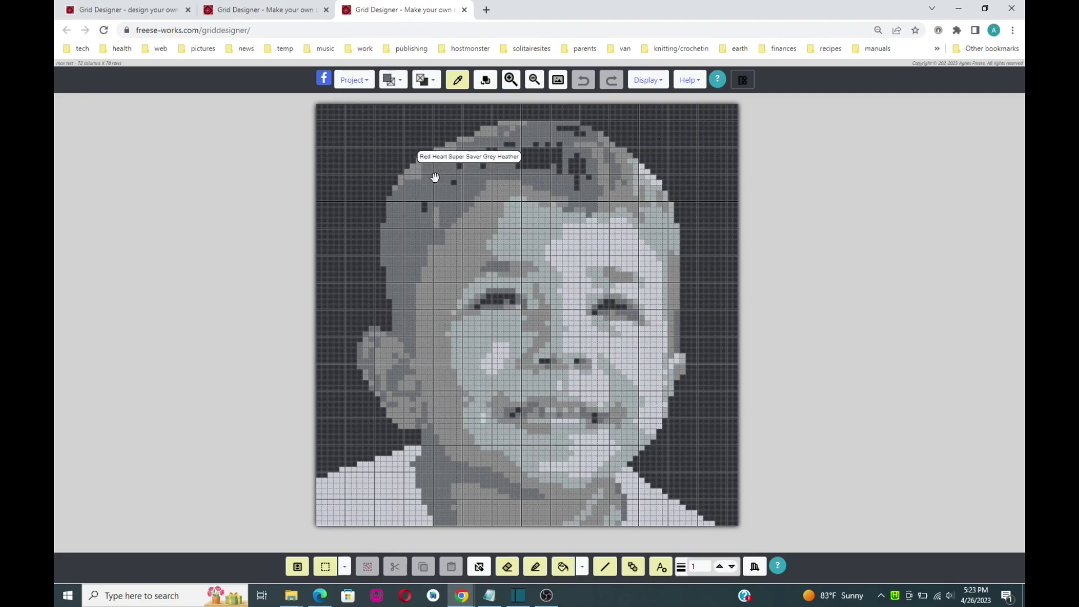
left_click(250, 14)
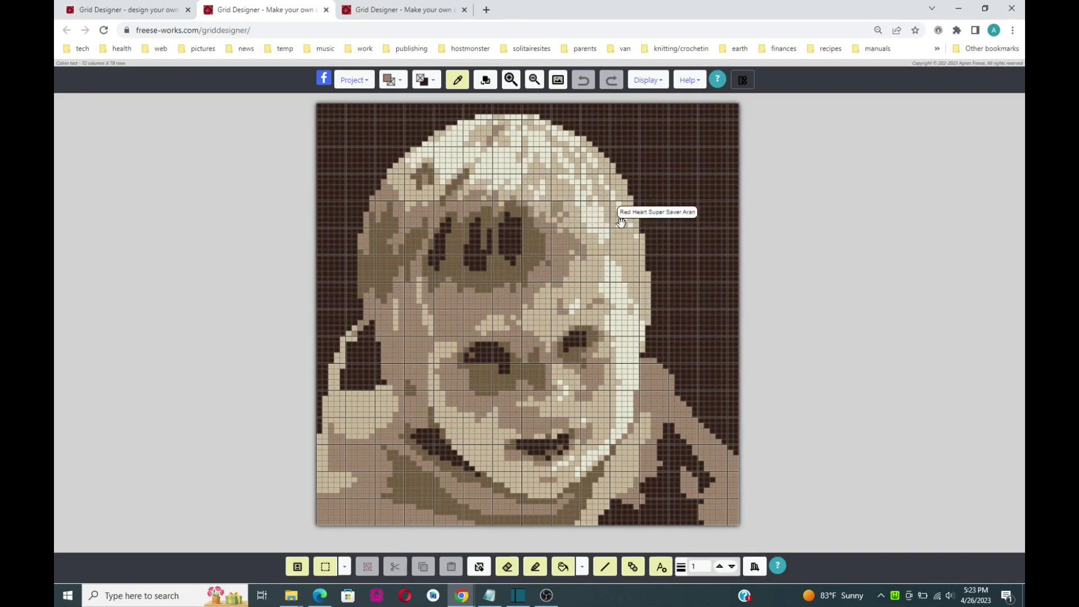
left_click(402, 16)
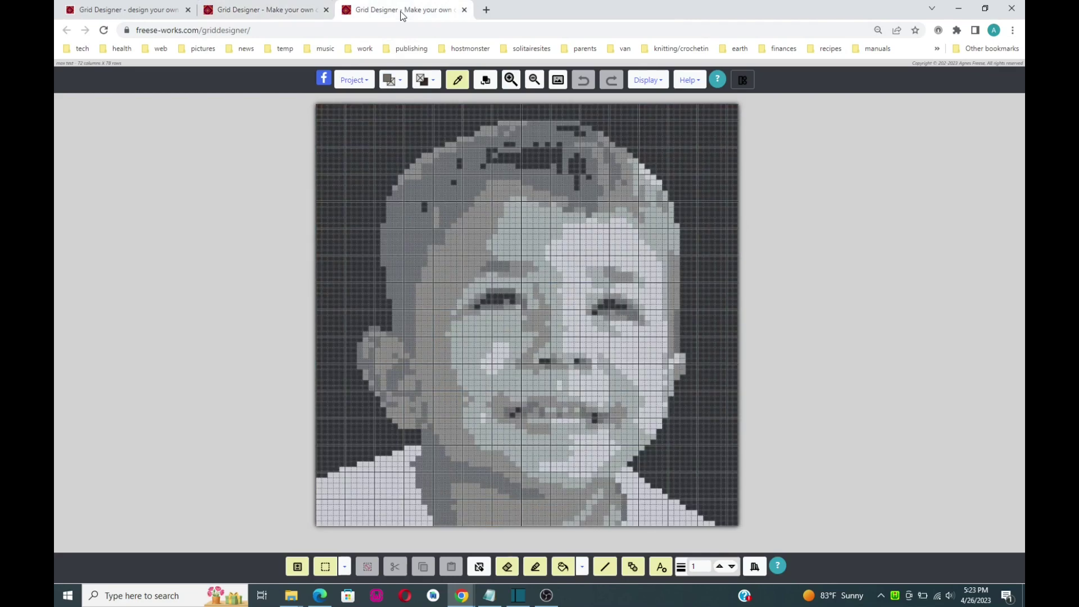
left_click(262, 14)
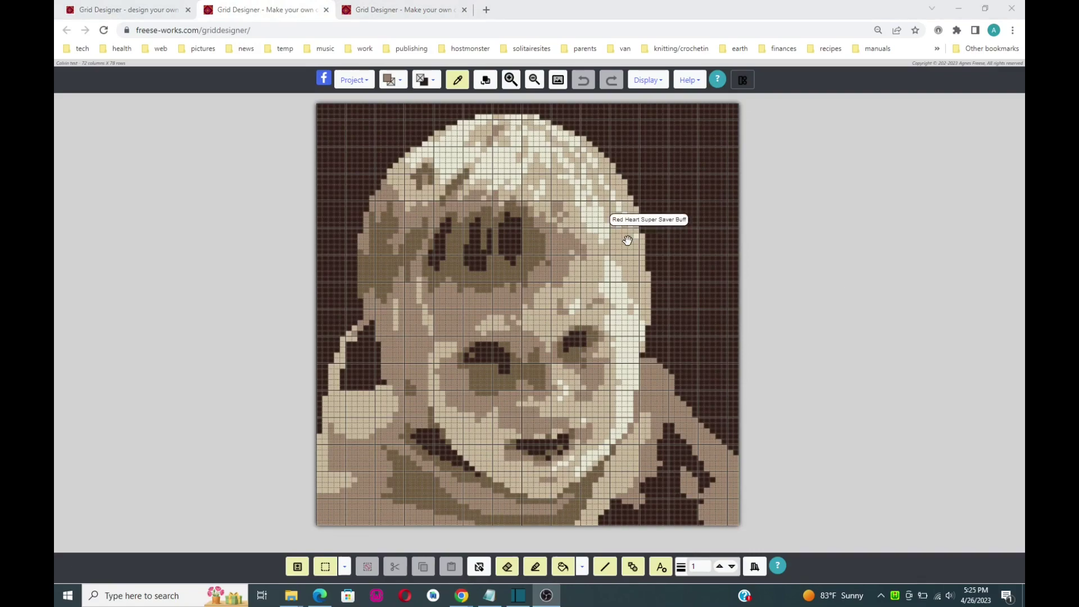
- Return to the freese-works.com home page and open the Grid Designer editor from there
left_click(133, 15)
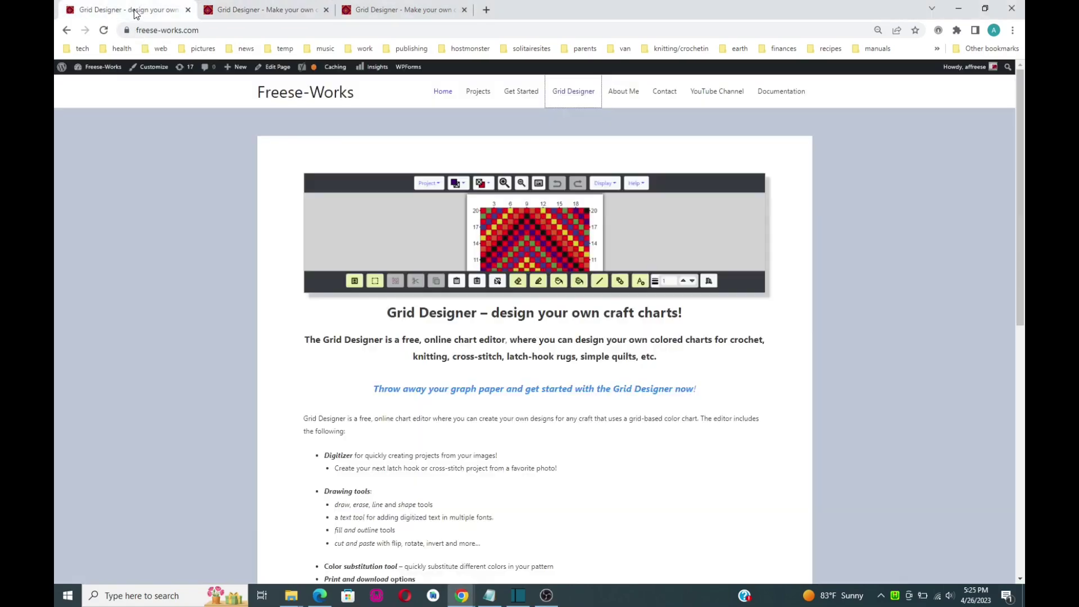
left_click(219, 31)
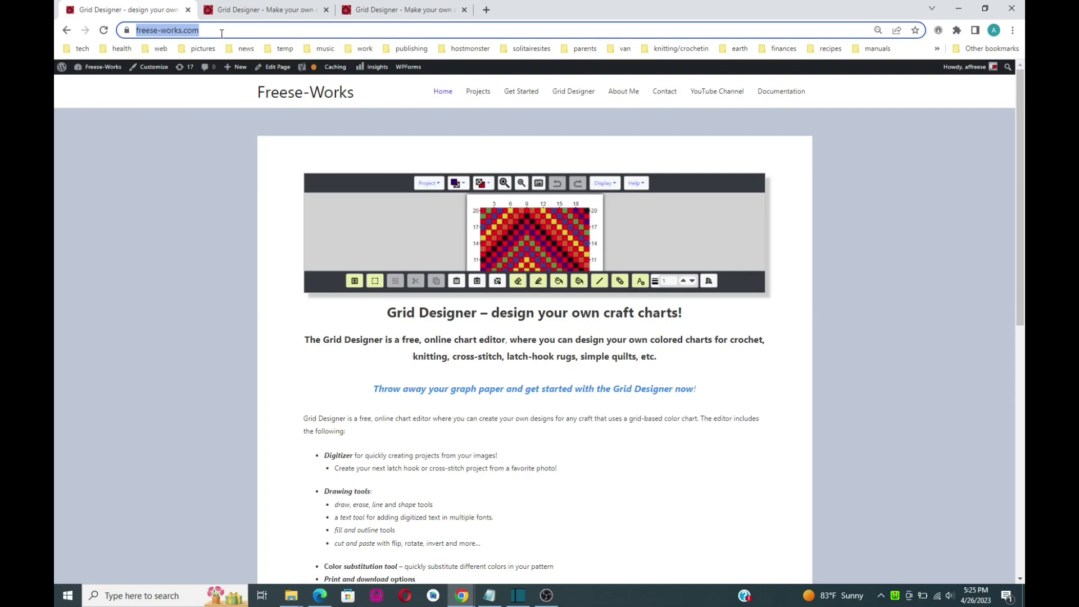
left_click(570, 98)
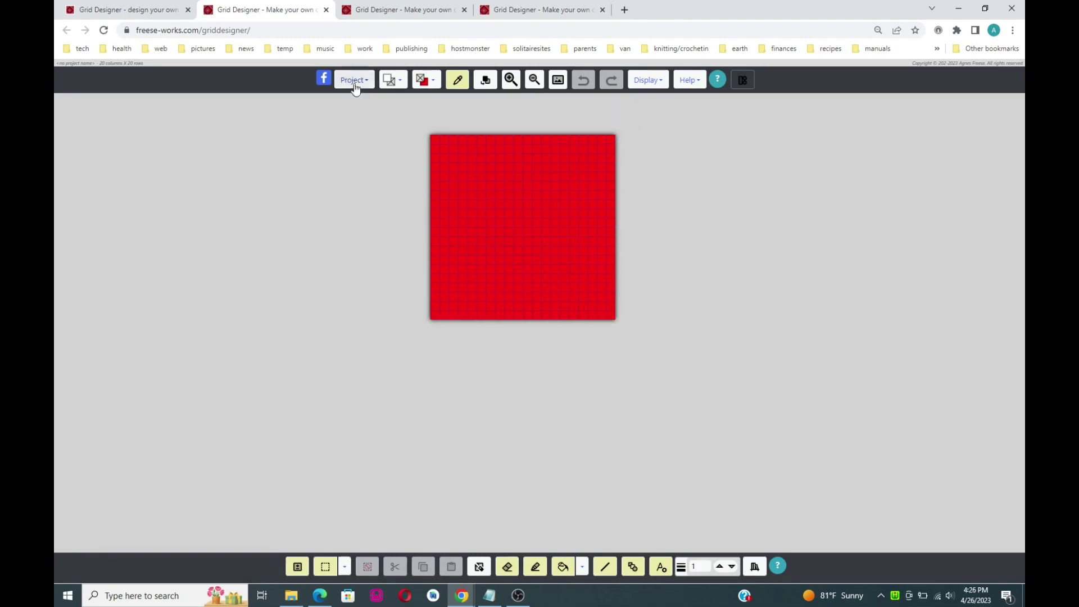
- Start creating a project from an image and load the photo IMG_4321.JPG from the family folder
left_click(353, 82)
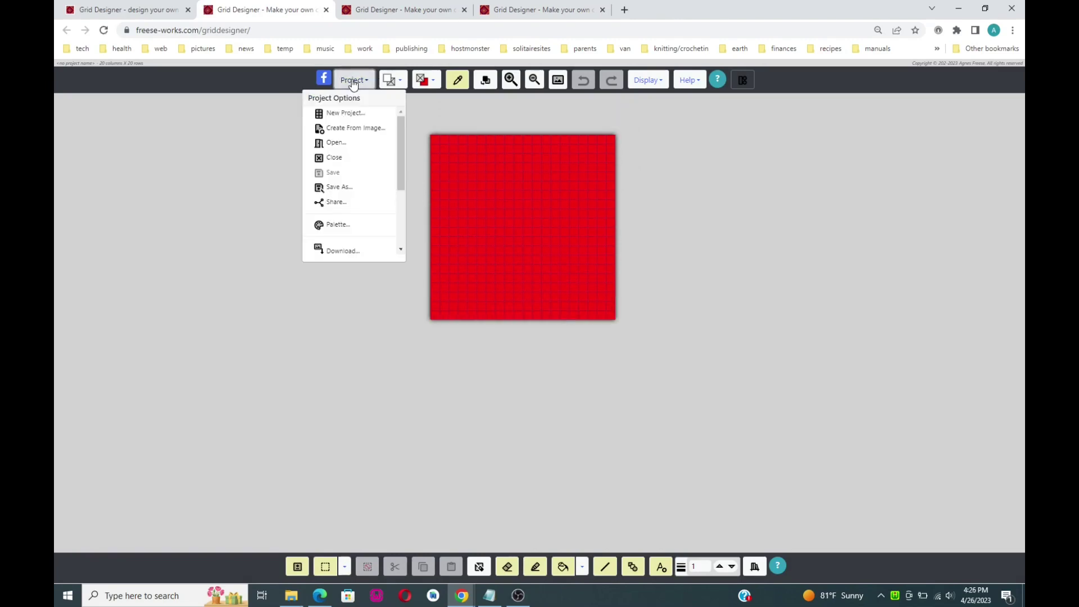
left_click(344, 130)
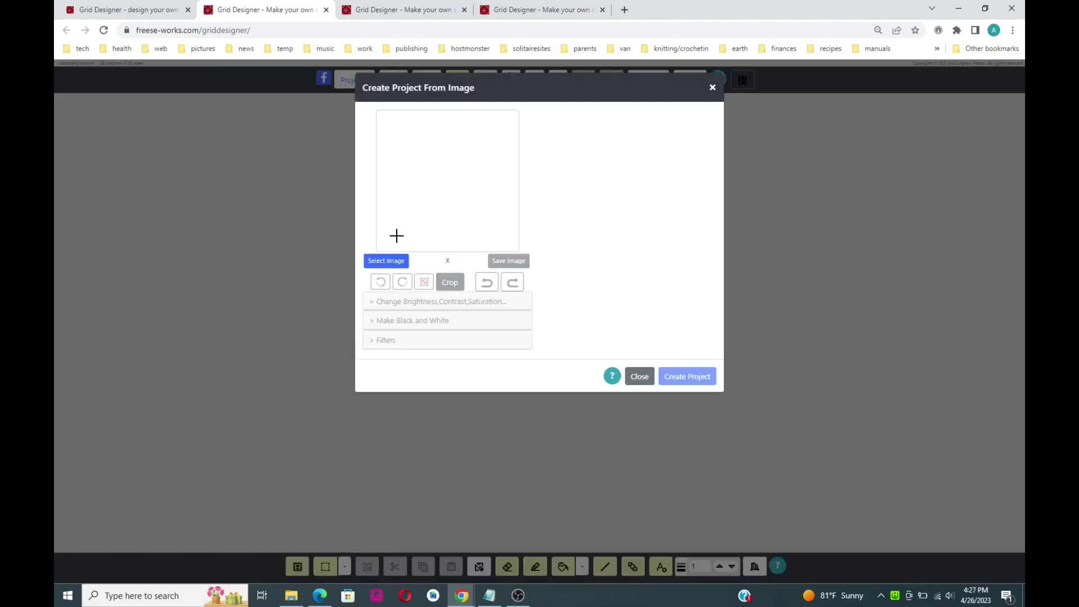
left_click(386, 263)
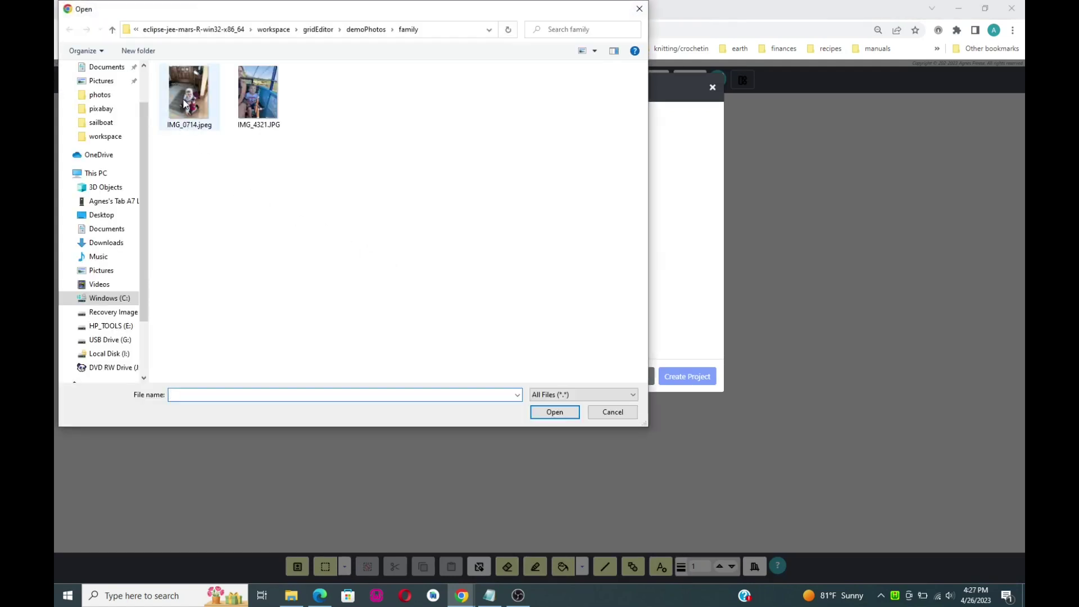
left_click(260, 99)
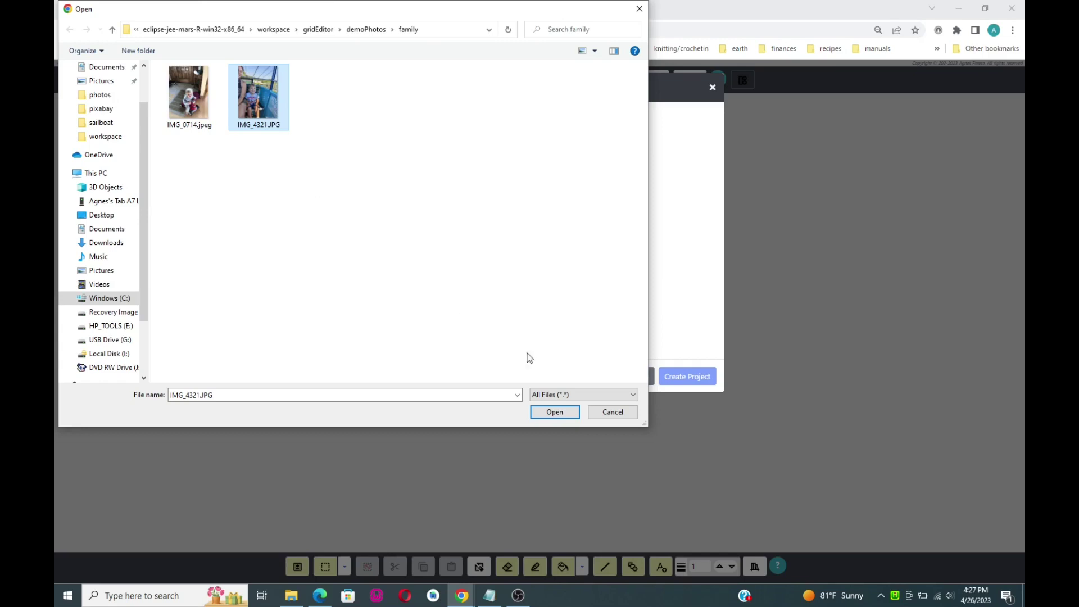
left_click(553, 415)
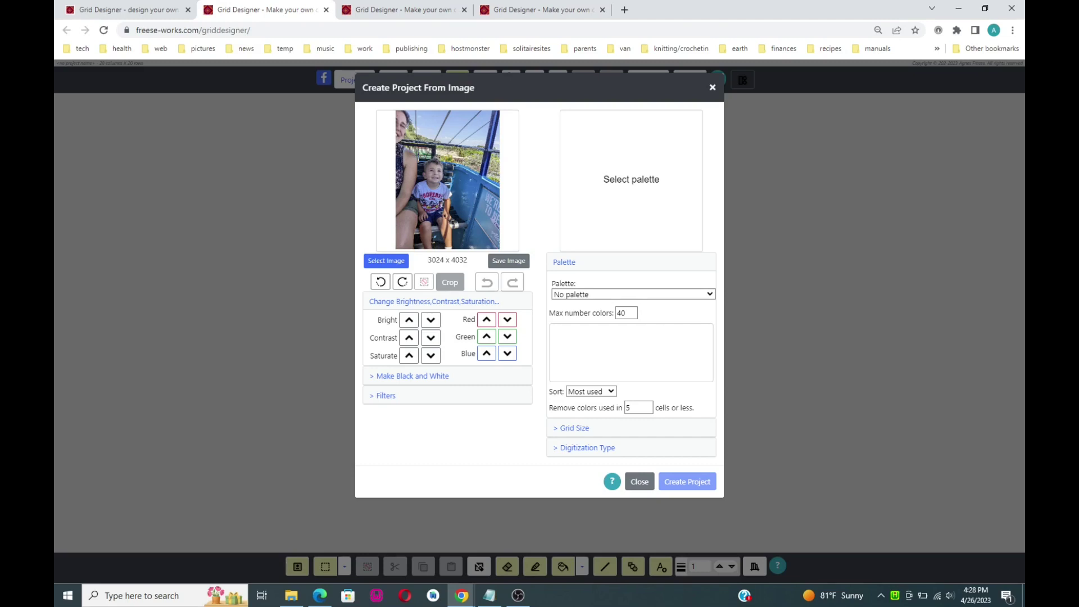
- Crop the photo closely around the child's head in two passes, down to about 798 x 798 pixels
left_click_drag(419, 158, 453, 188)
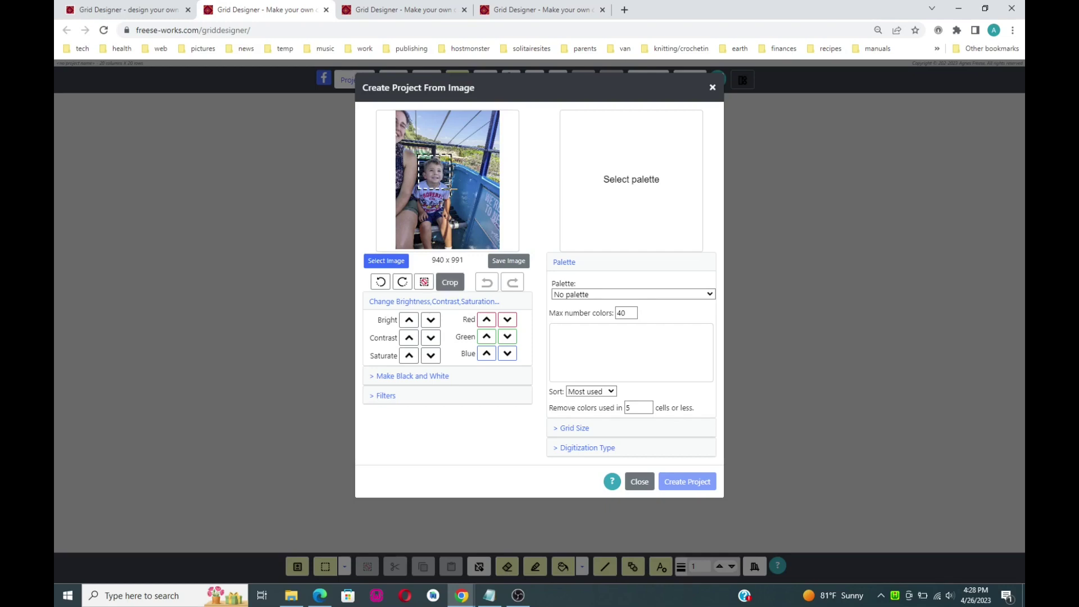
left_click(447, 285)
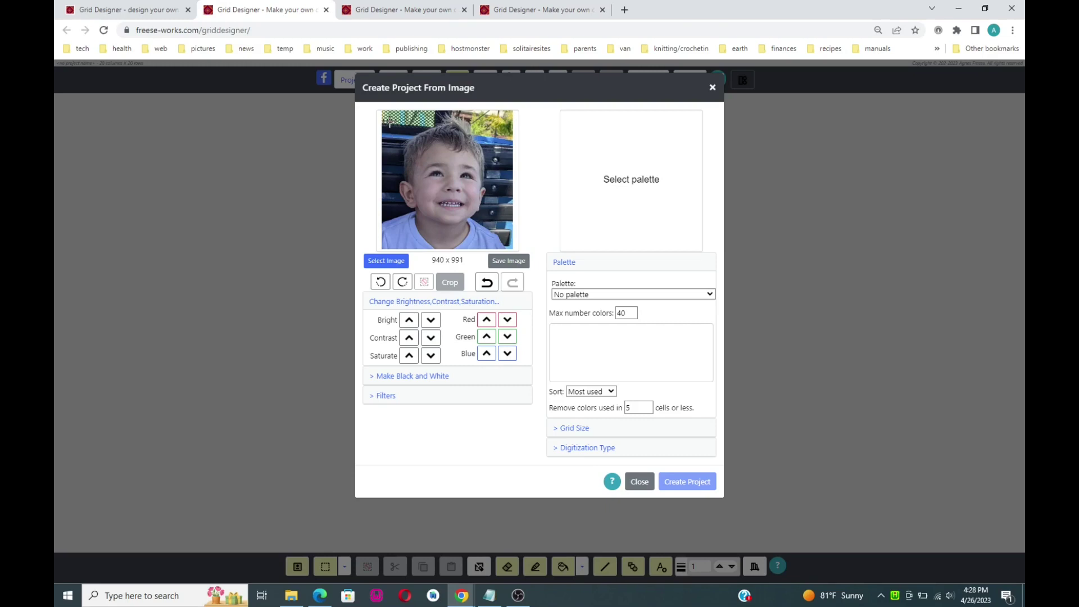
left_click_drag(389, 124, 500, 230)
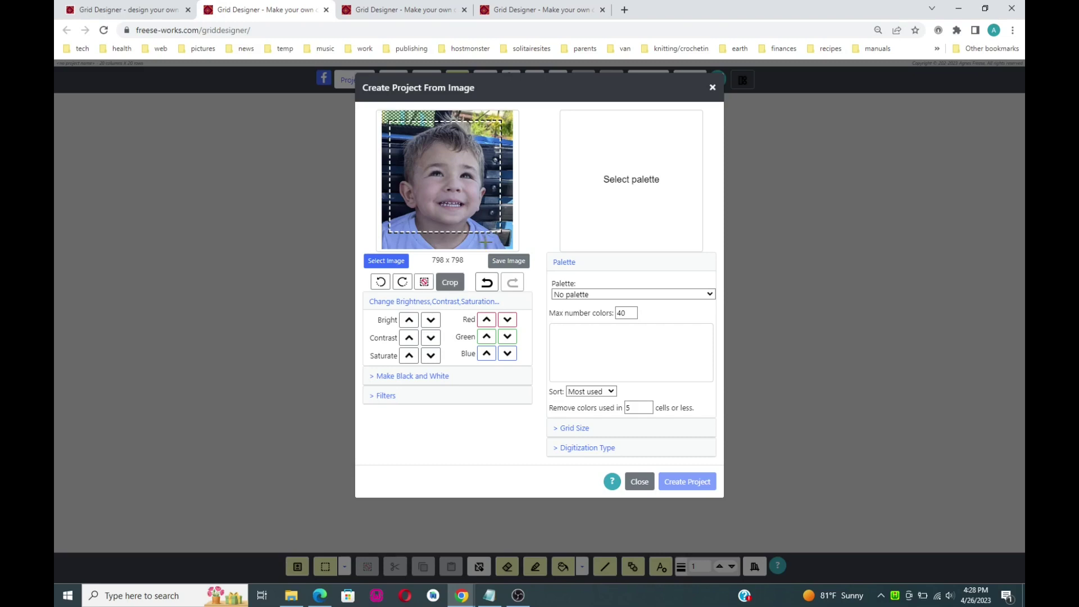
left_click(446, 284)
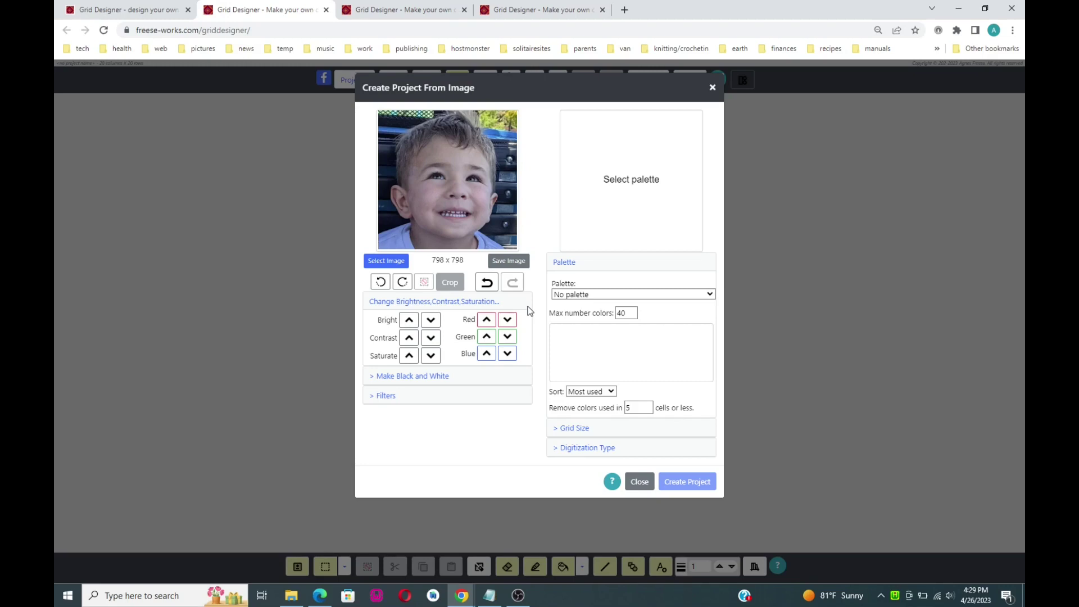
- Choose the (Yarn) Gray Shades worsted wt/medium/4 yarn palette for the digitized image
left_click(709, 294)
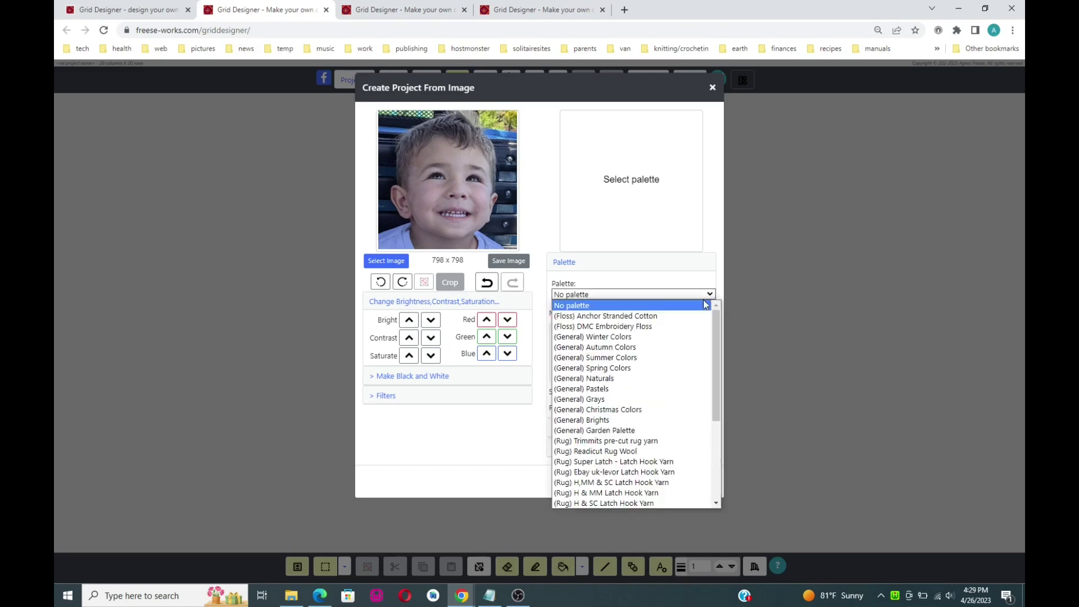
scroll(670, 407, "down", 3)
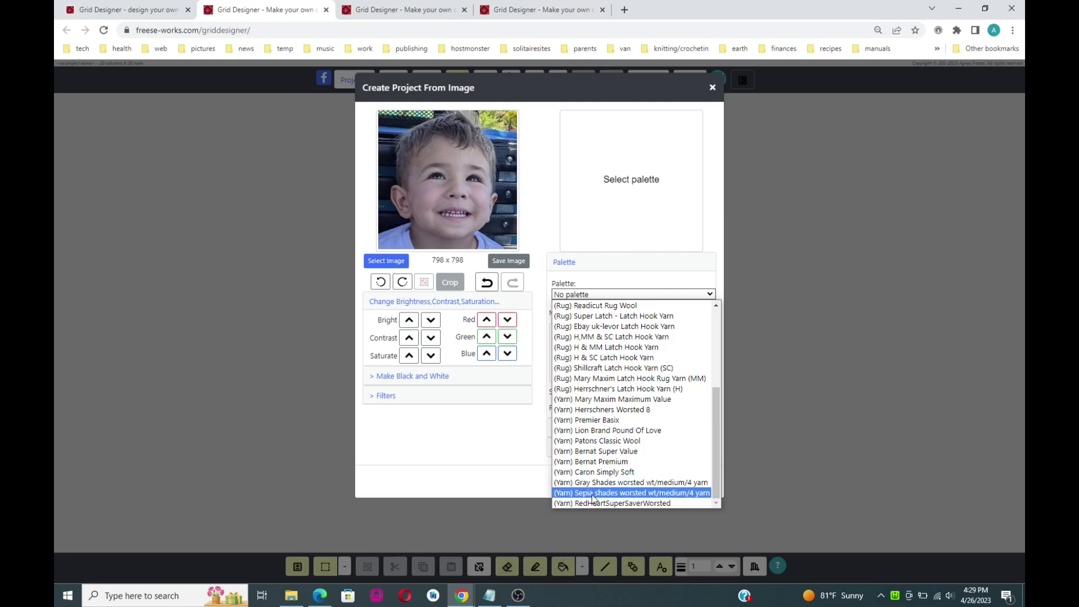
left_click(636, 483)
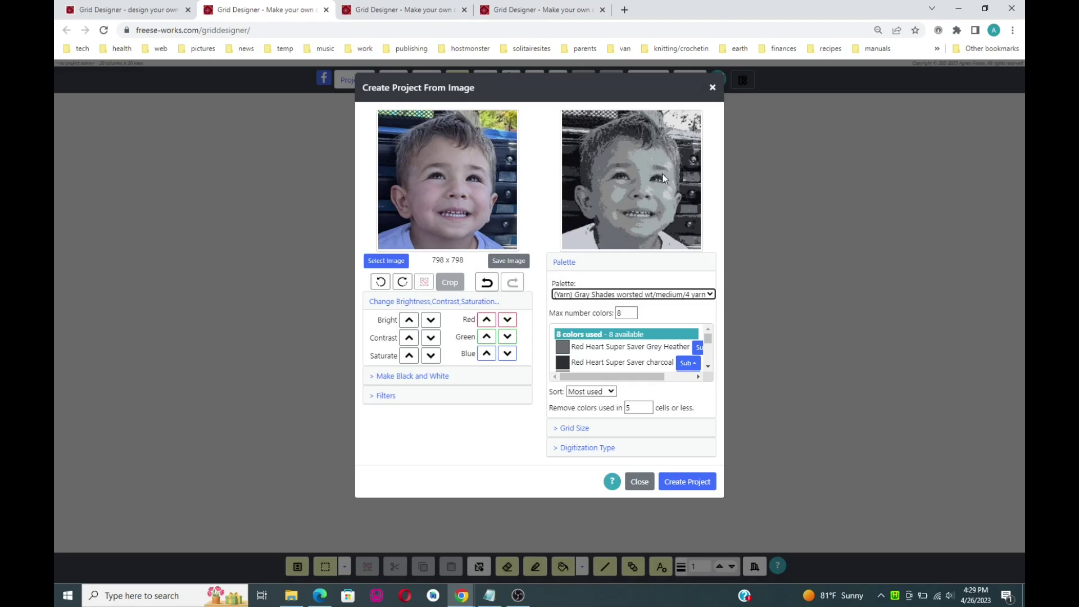
- Raise the photo's brightness by three increments to lighten the face in the digitized preview
left_click(409, 321)
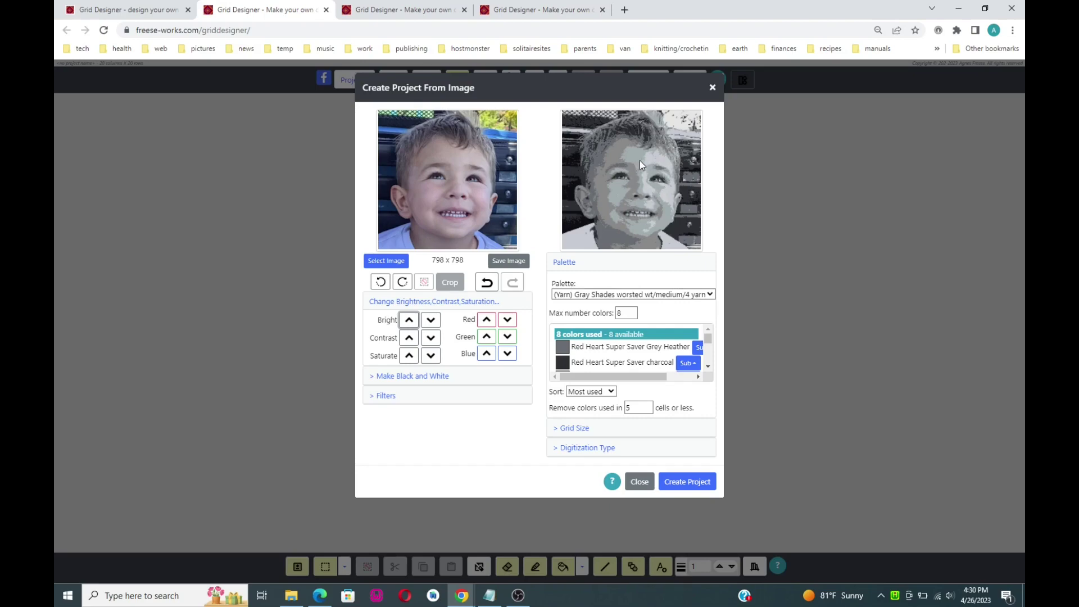
mouse_move(651, 183)
left_click(408, 323)
left_click(409, 321)
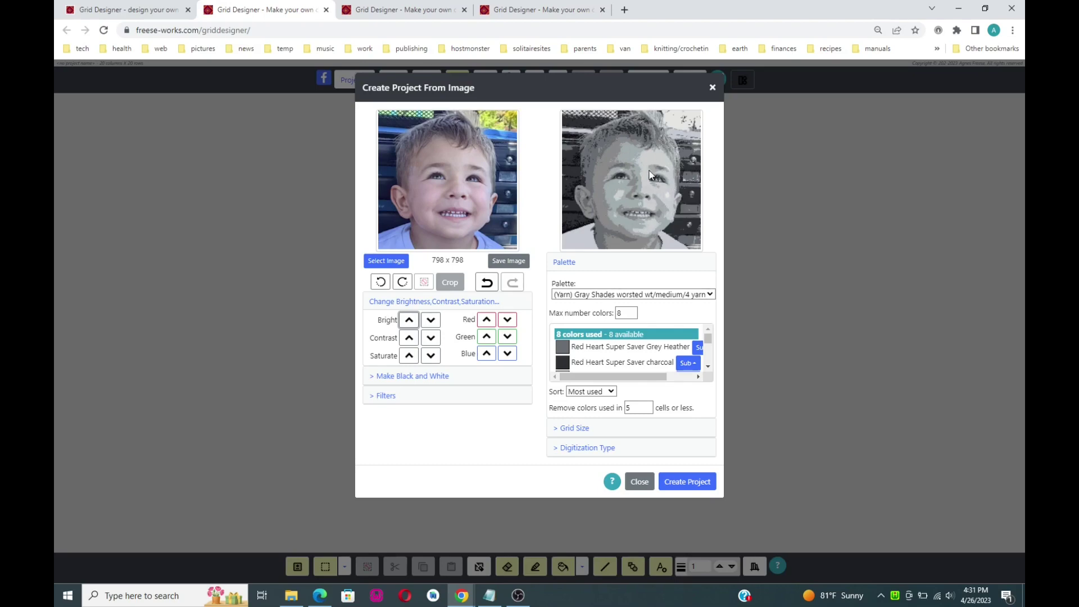
mouse_move(649, 175)
- Open the unit definition for the grid size and set the project type to Crochet
left_click(581, 429)
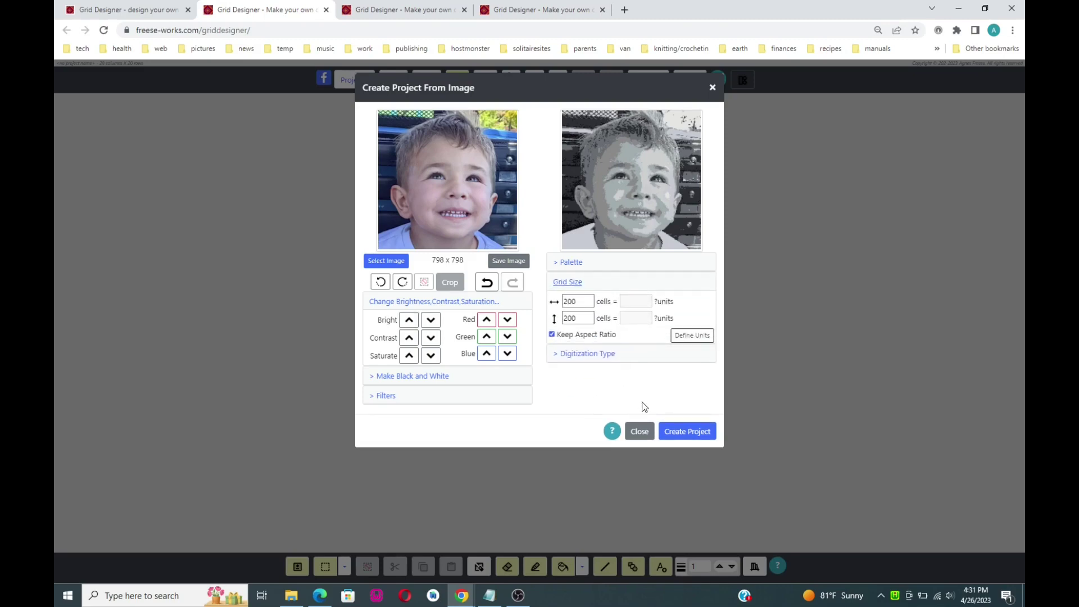
left_click(699, 340)
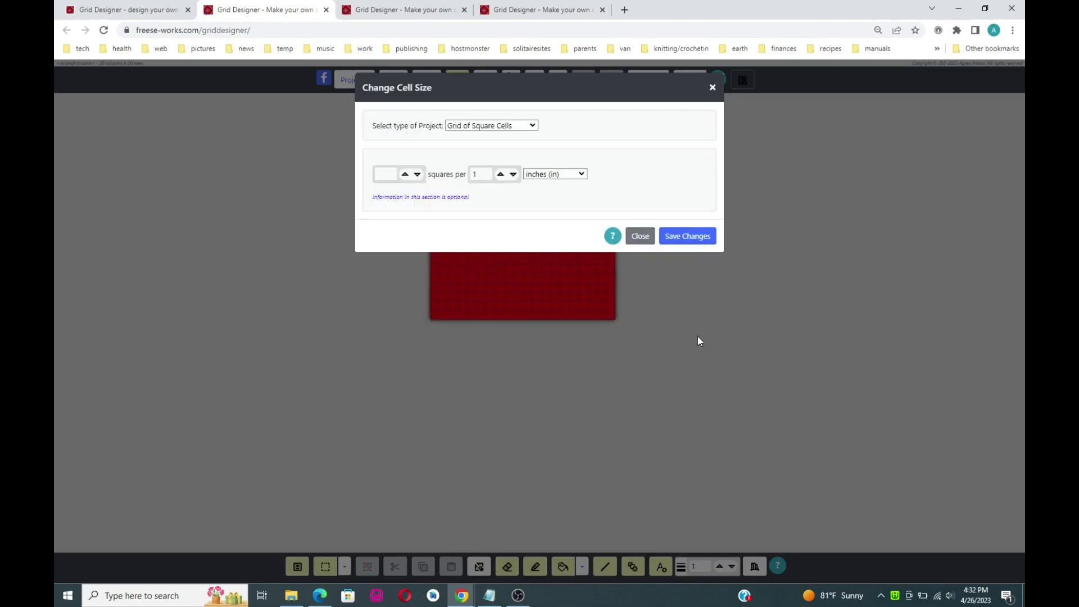
left_click(533, 127)
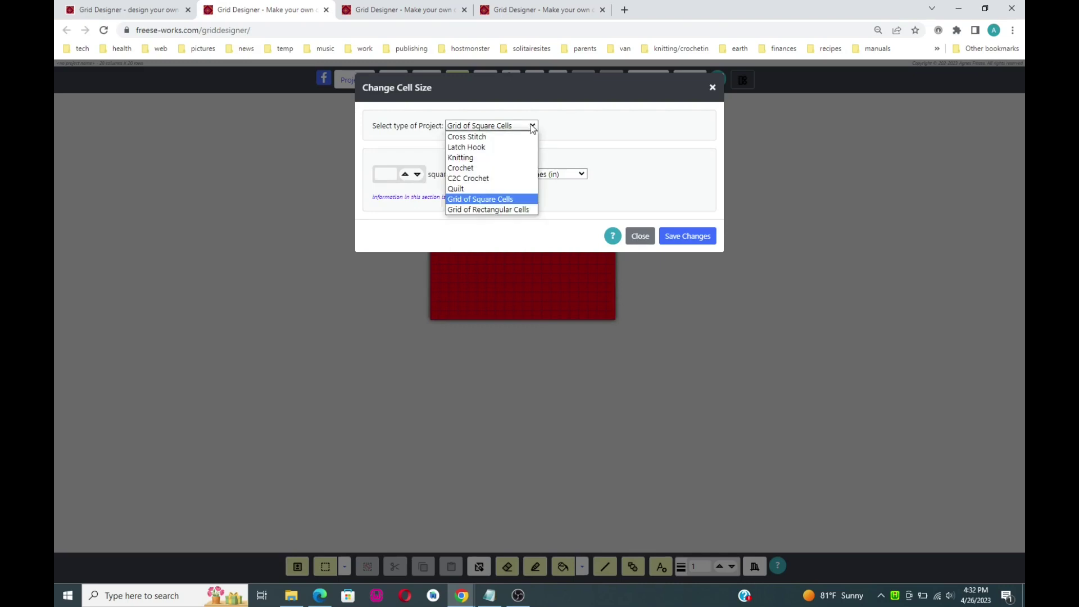
left_click(461, 169)
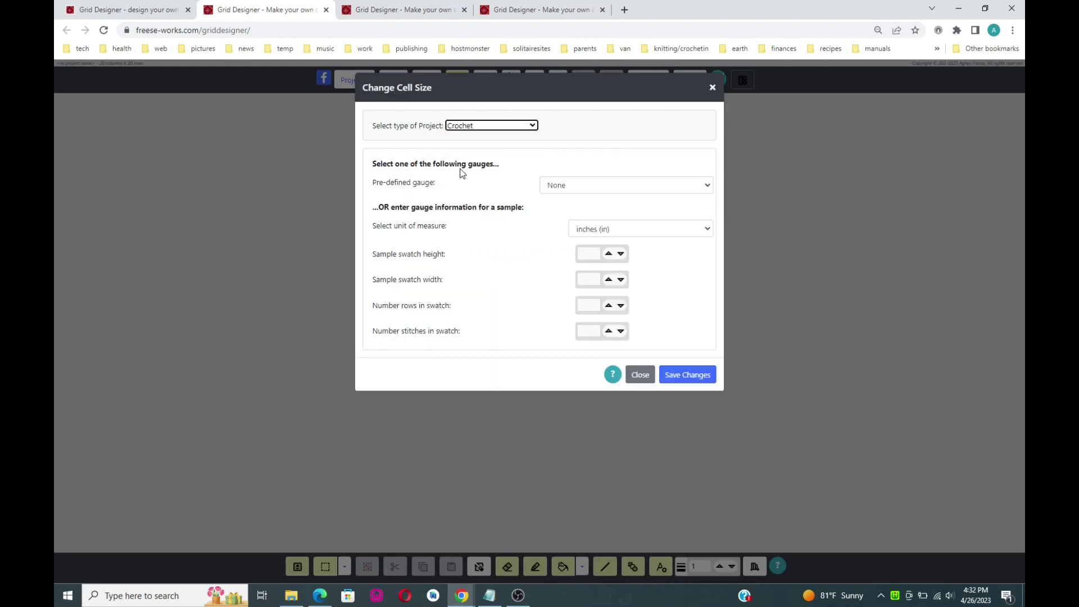
left_click(525, 127)
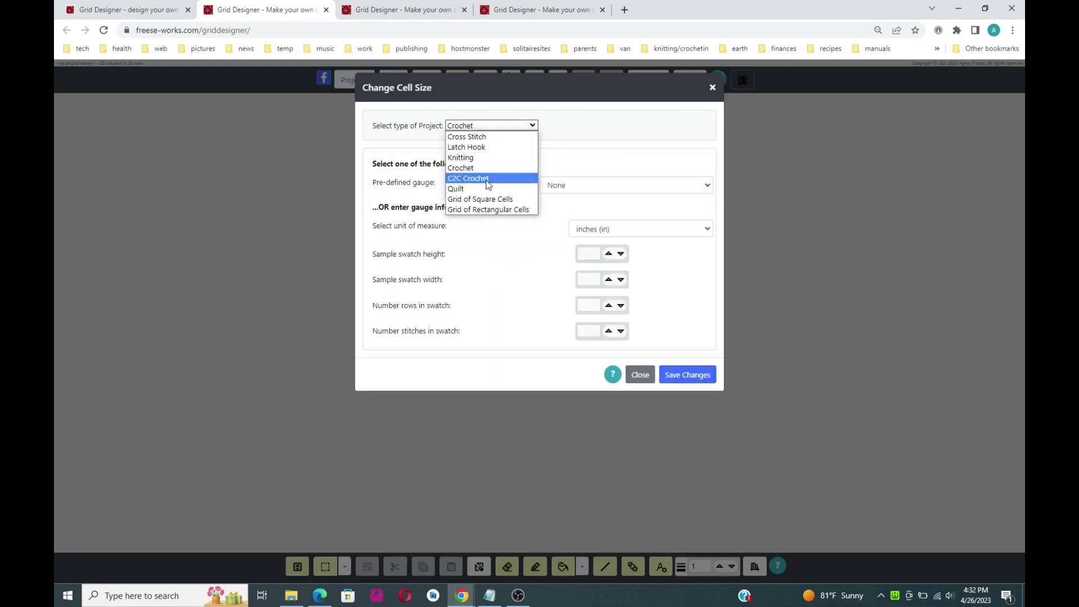
left_click(488, 181)
left_click(492, 127)
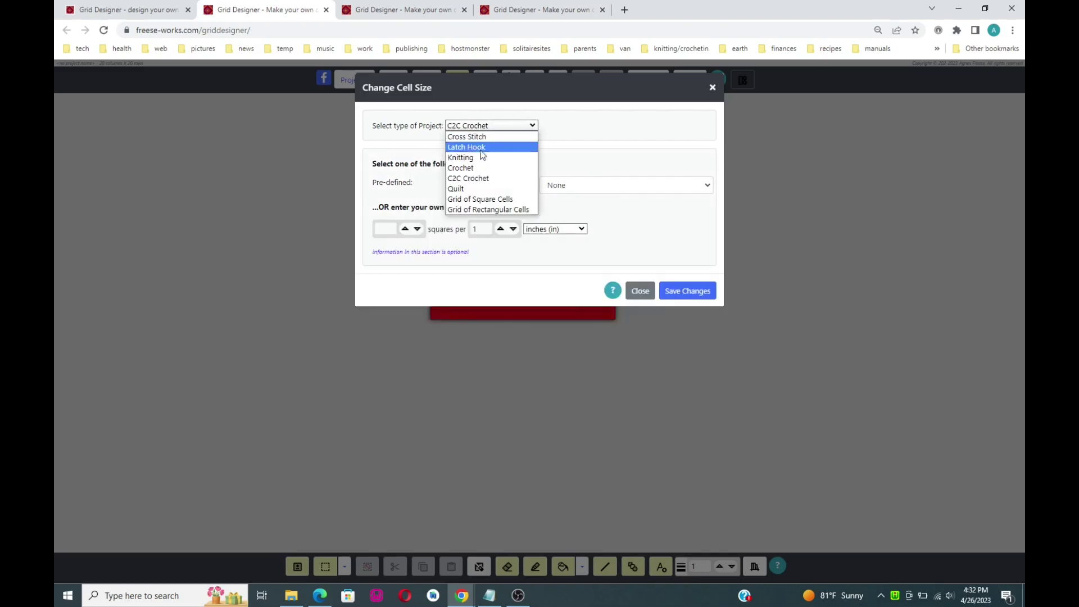
left_click(474, 171)
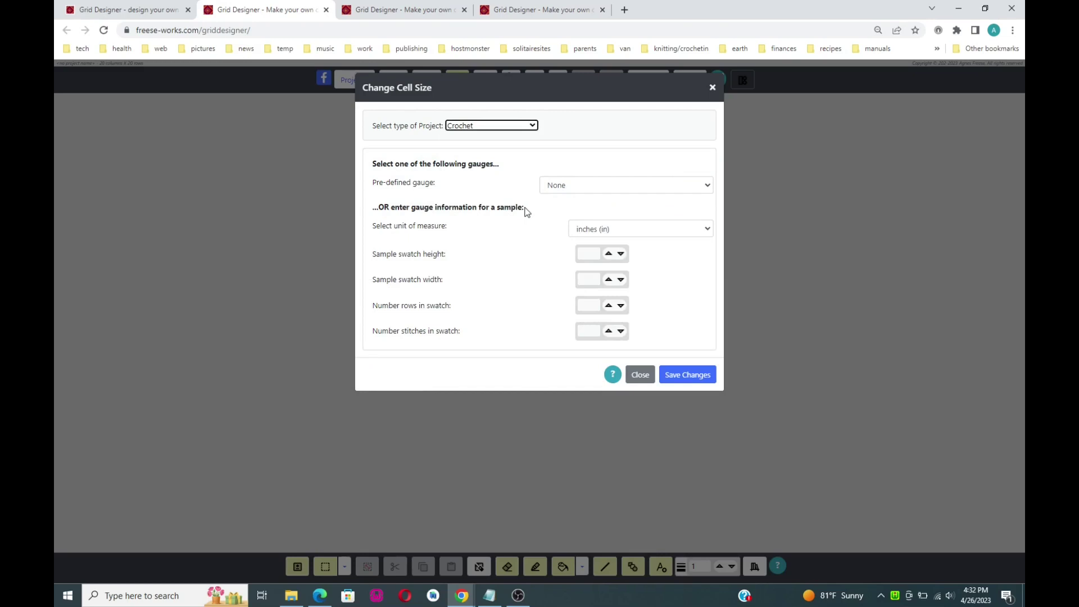
- Select the pre-defined General single crochet gauge (medium yarn) and save the cell size changes
left_click(707, 187)
left_click(671, 210)
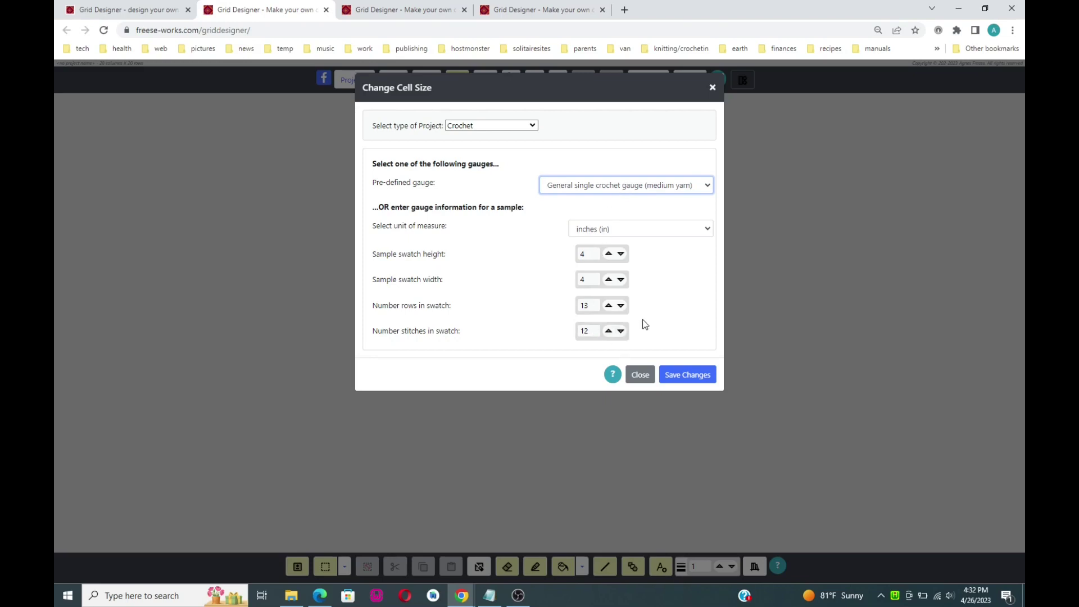
left_click(696, 380)
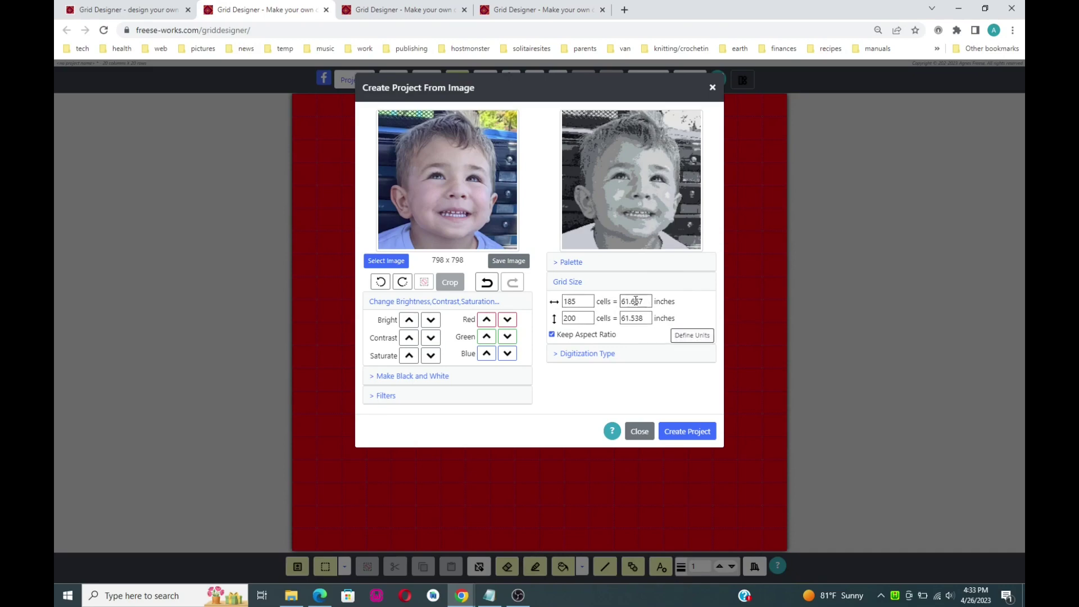
- Set the grid width to 24 inches with the aspect ratio kept
mouse_move(644, 302)
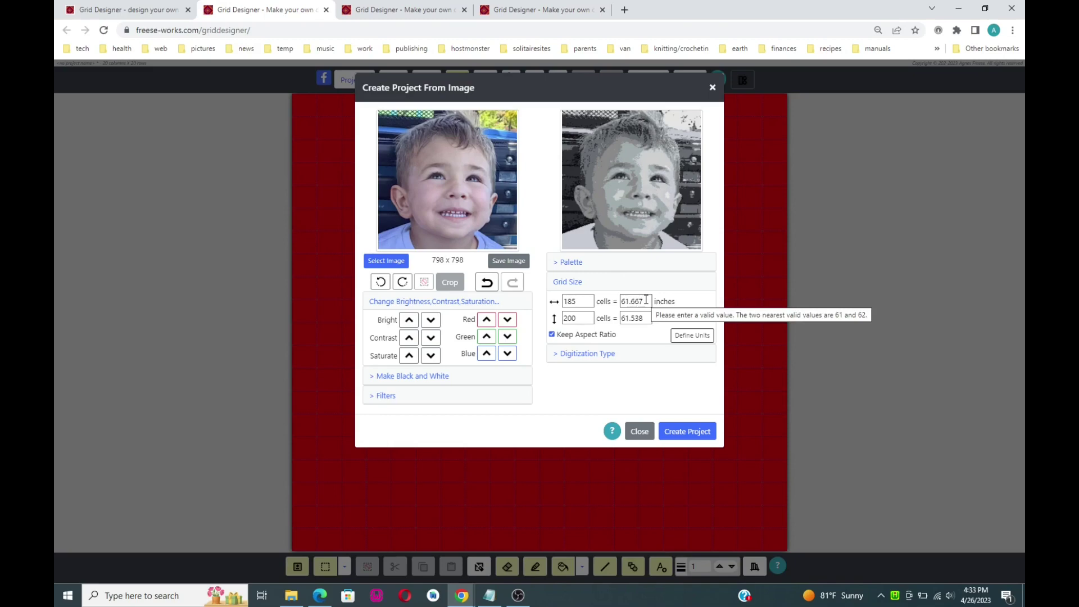
left_click_drag(646, 299, 618, 305)
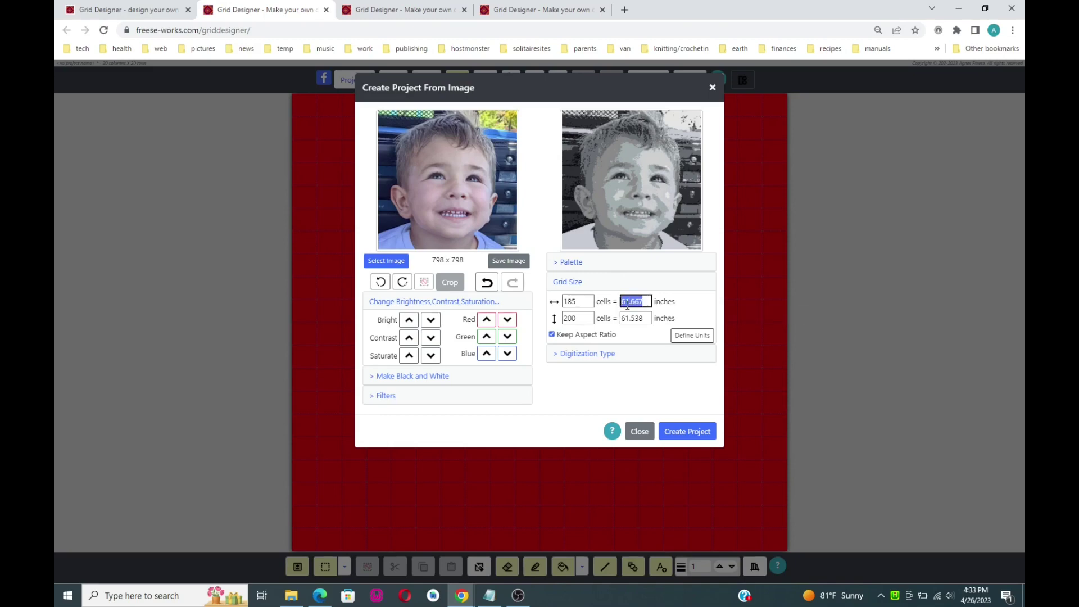
type("24")
key("Return")
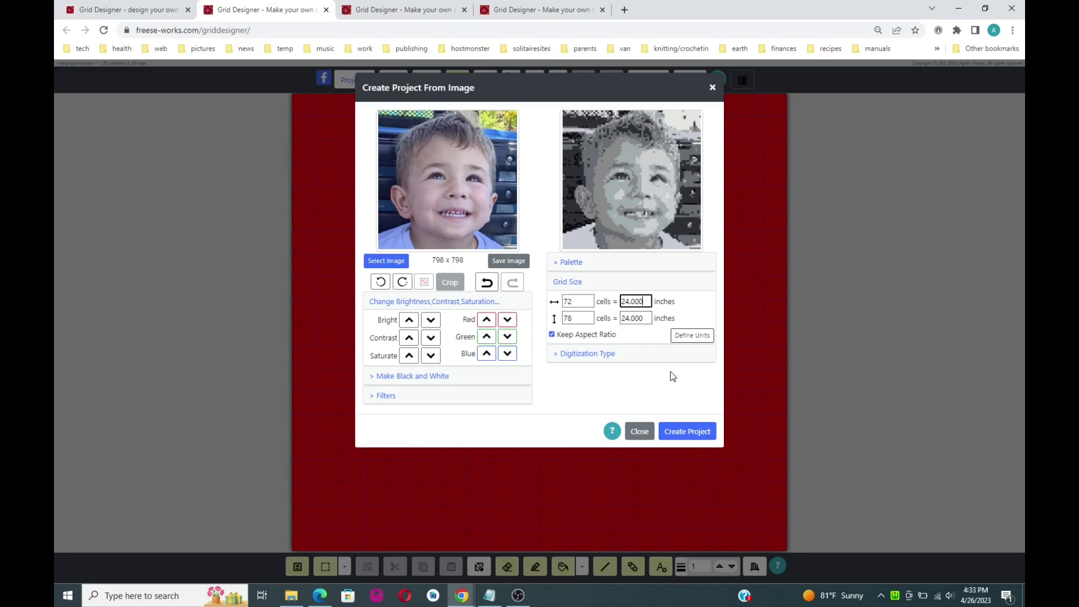
- Set the digitization type to Smooth
left_click(583, 354)
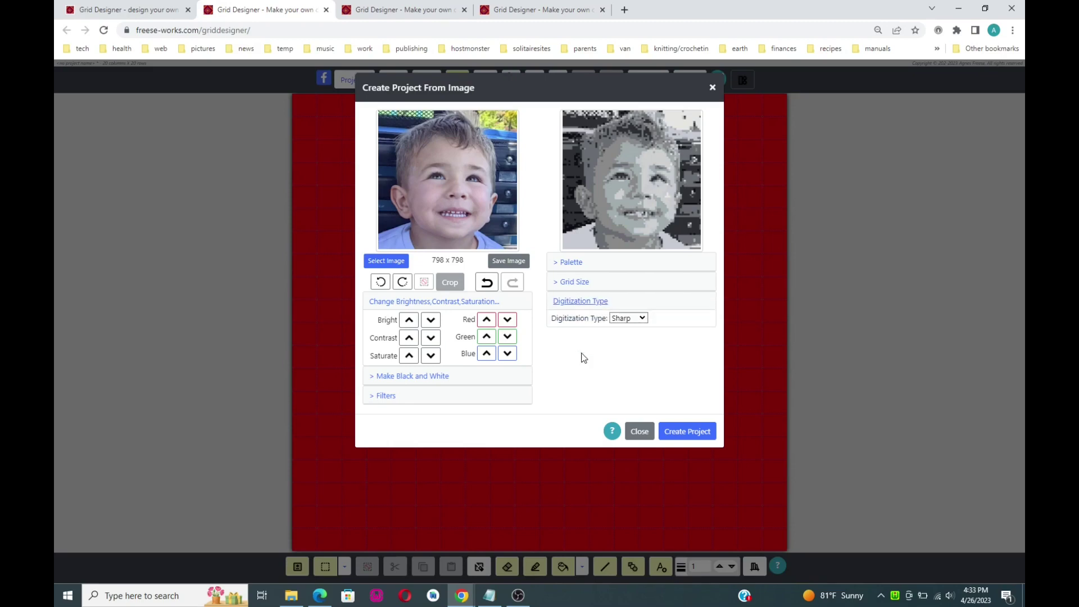
left_click(642, 320)
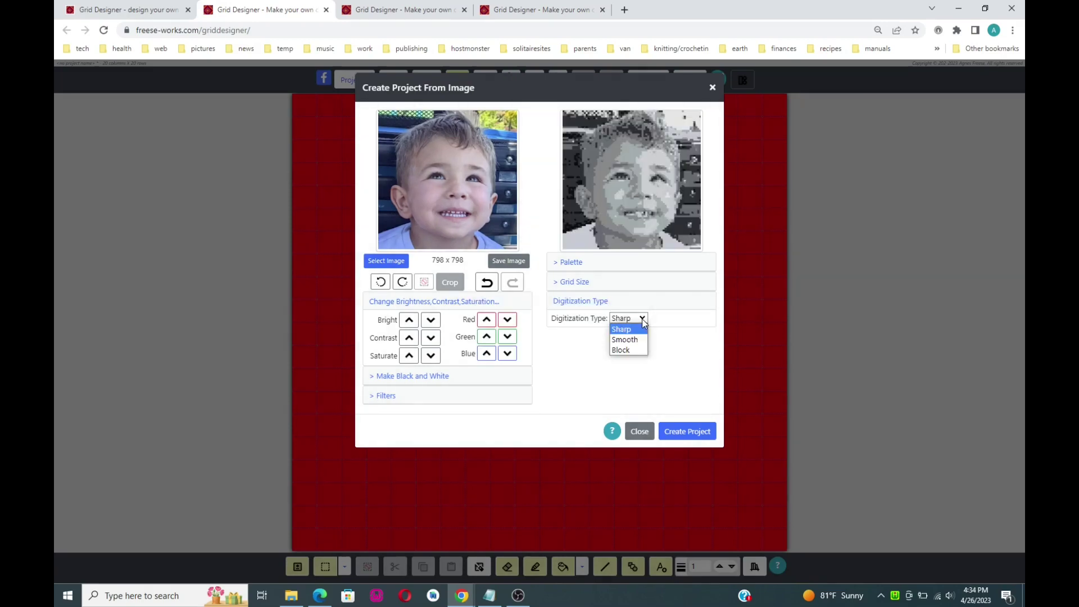
left_click(638, 340)
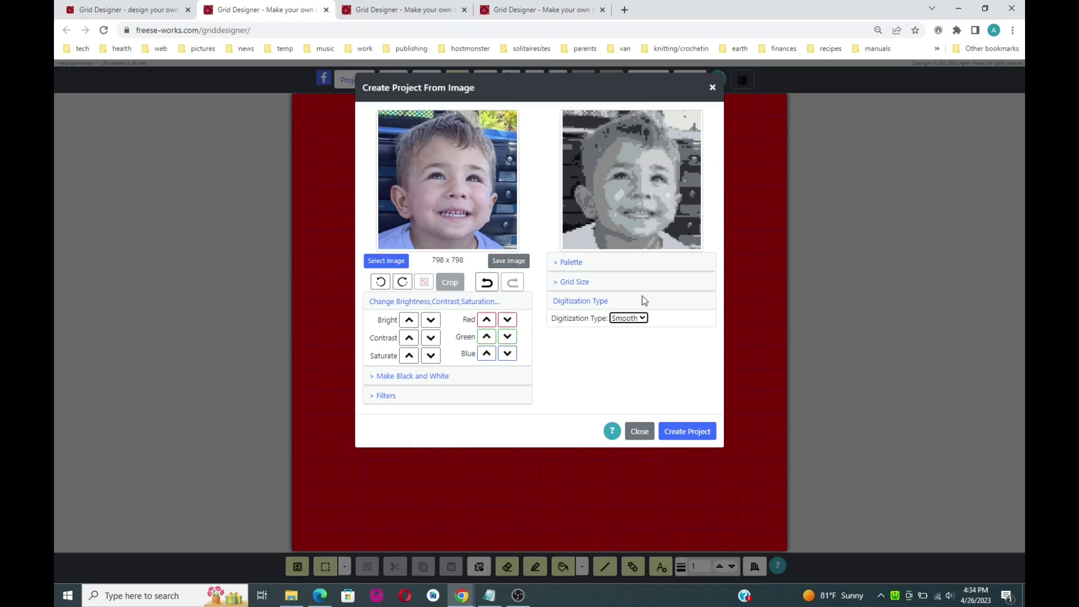
- Switch the digitization to Sharp to compare the previews, and return it to Smooth
left_click(642, 319)
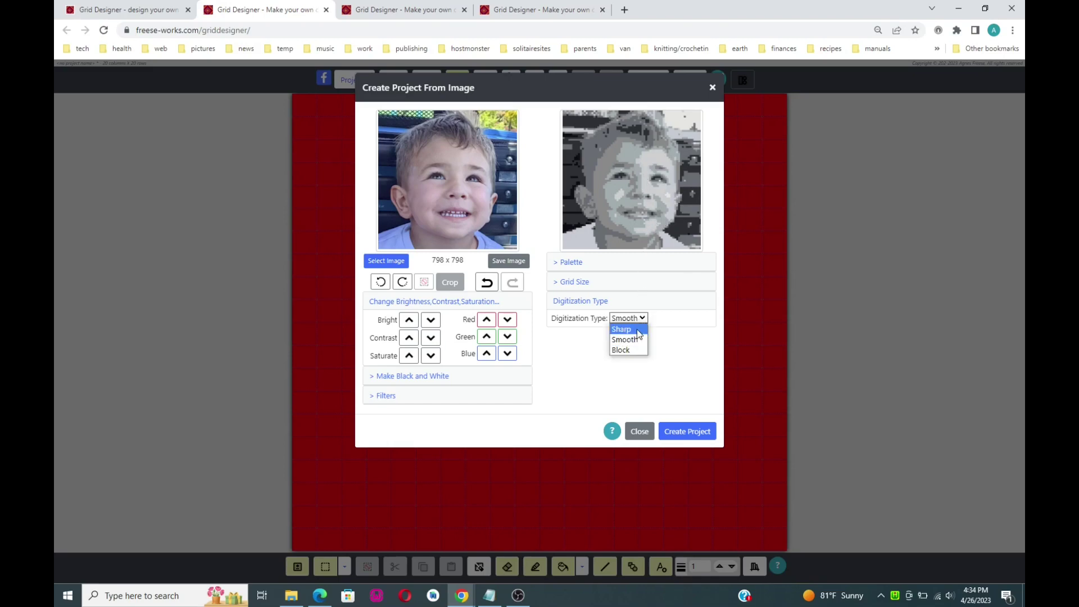
left_click(637, 329)
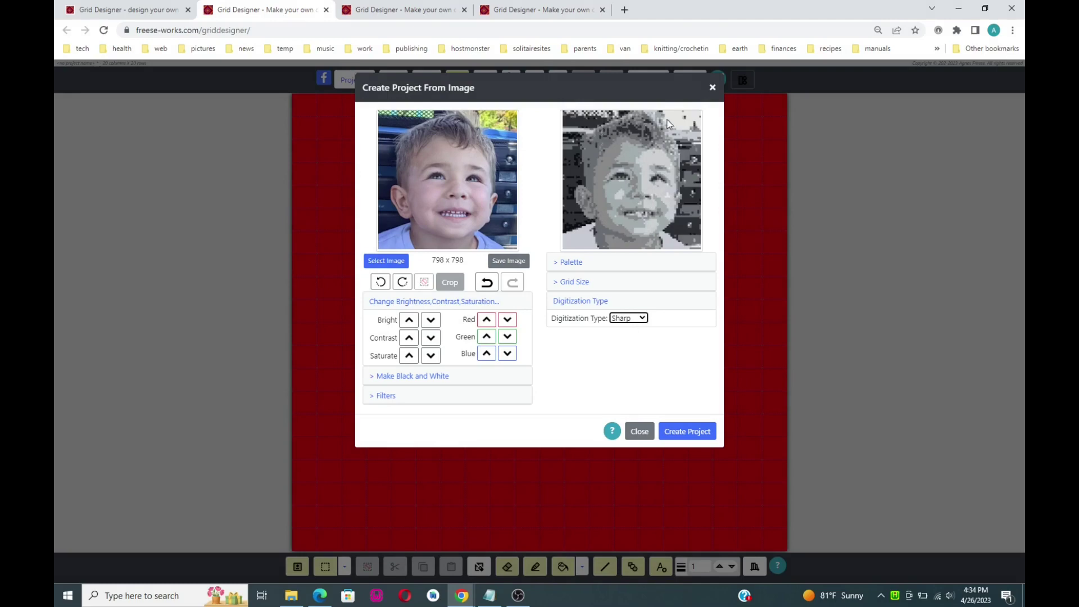
left_click(645, 320)
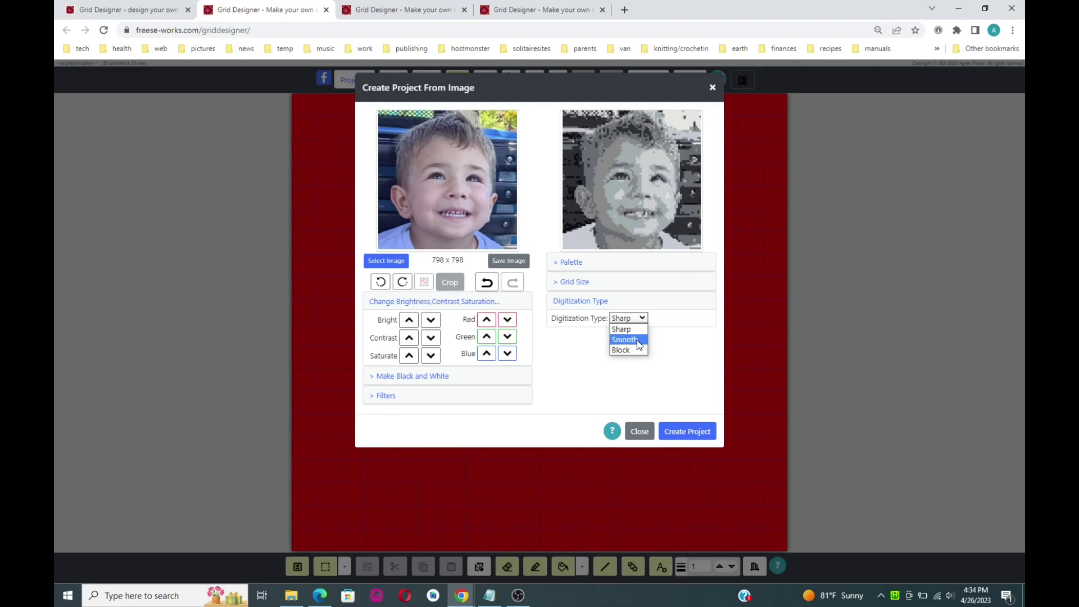
left_click(639, 340)
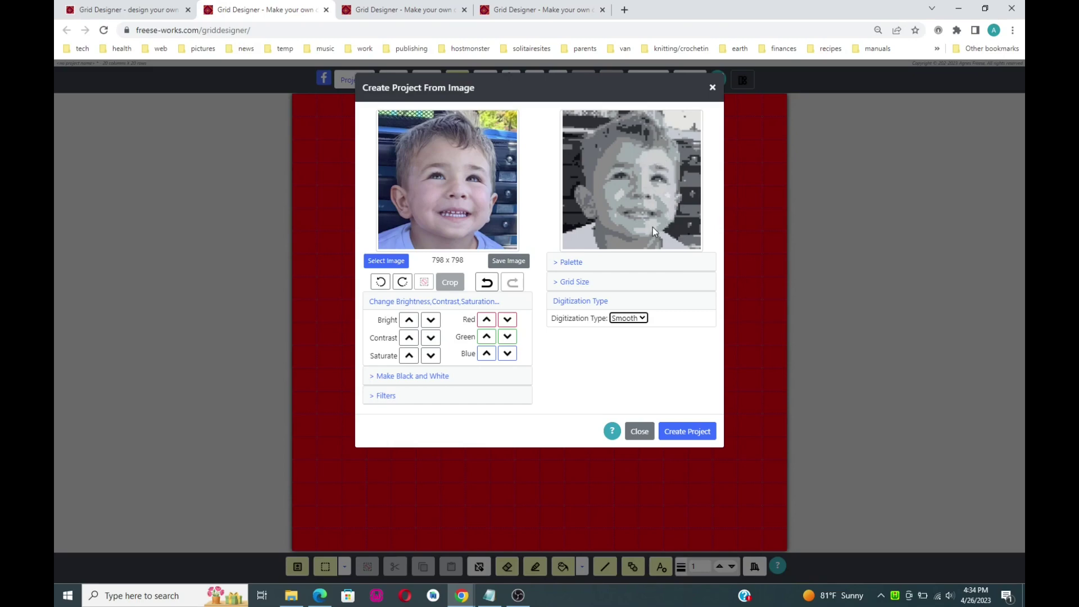
- Review the yarn colors used in the palette and exclude Red Heart Super Saver Black
left_click(574, 265)
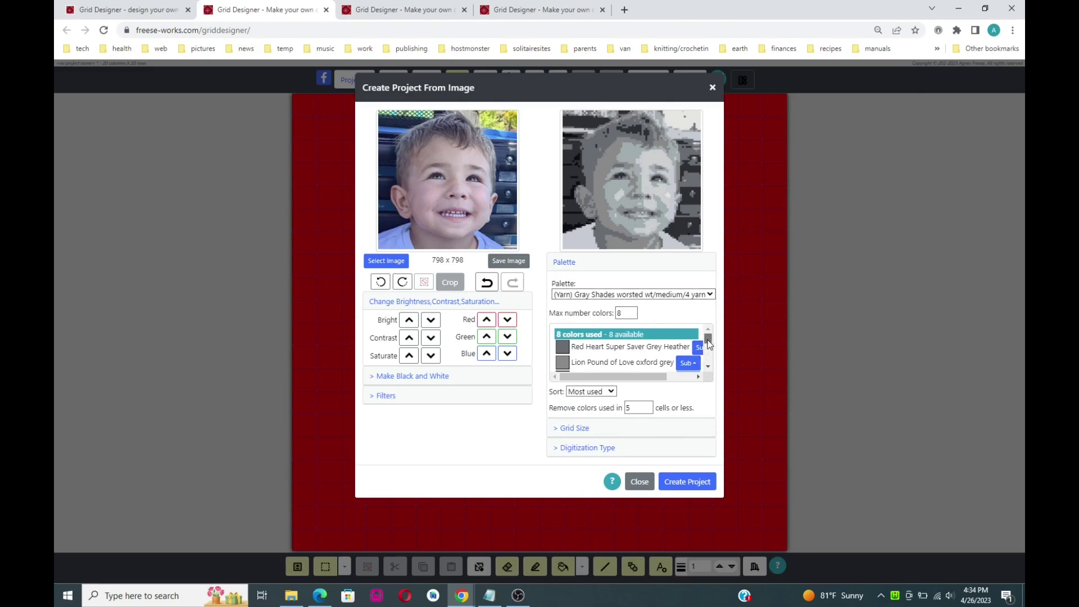
left_click_drag(709, 344, 711, 367)
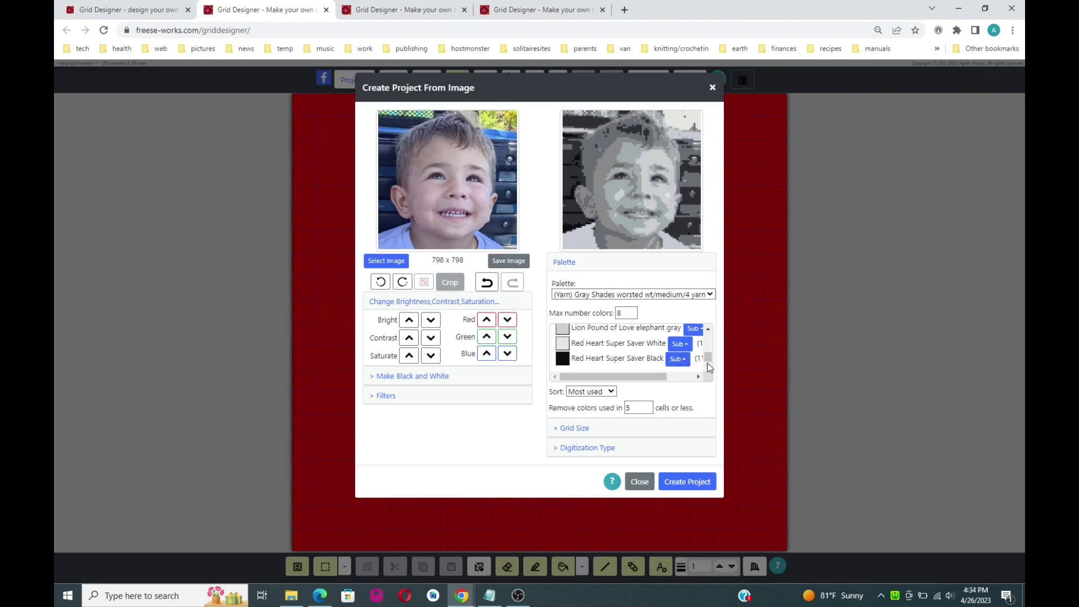
left_click_drag(709, 367, 709, 353)
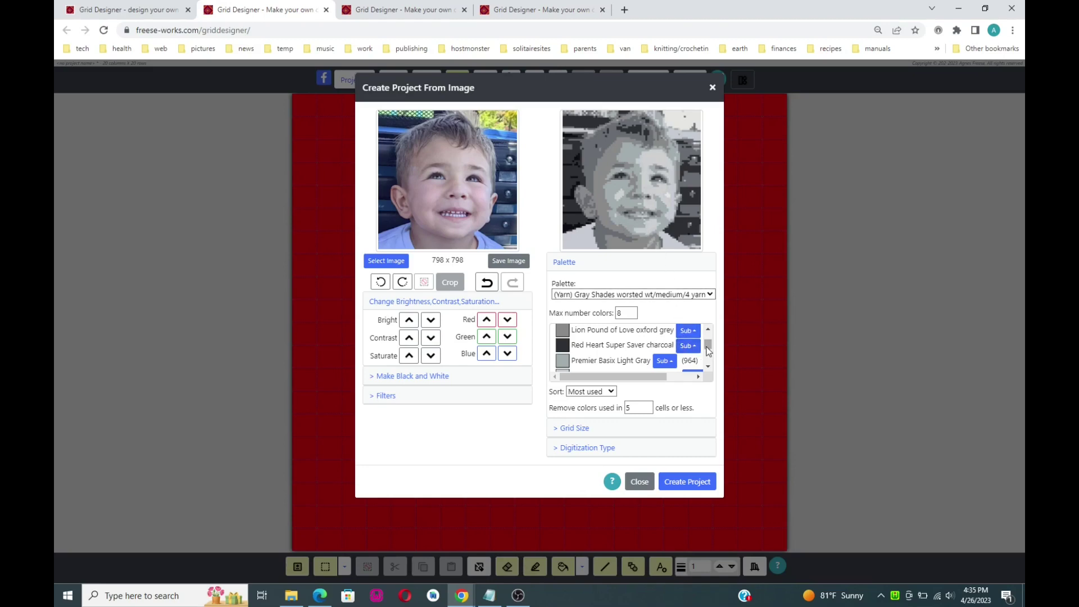
left_click_drag(709, 348, 713, 362)
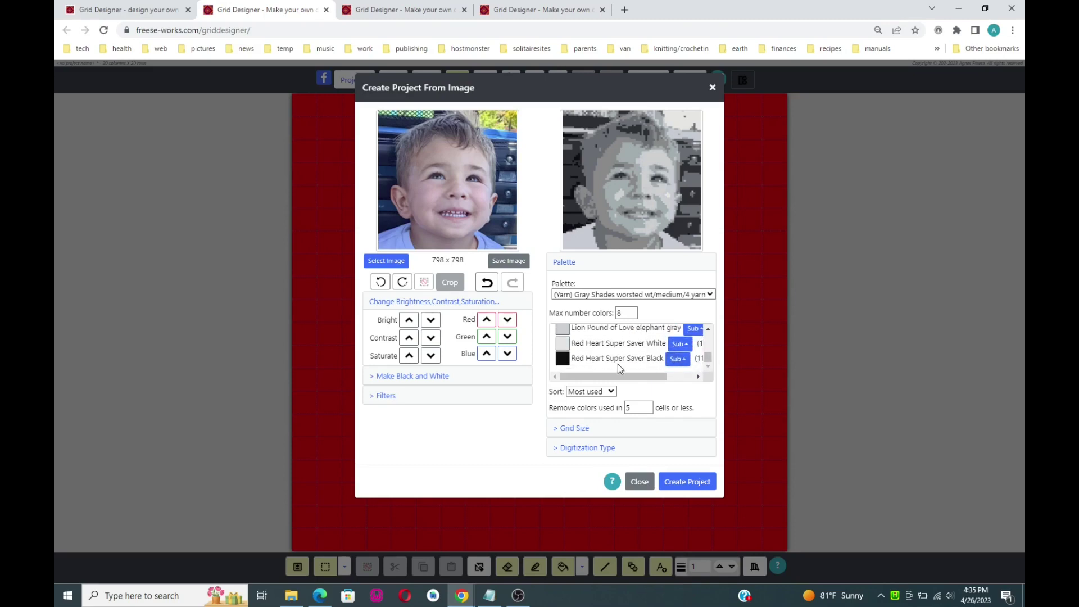
left_click(561, 362)
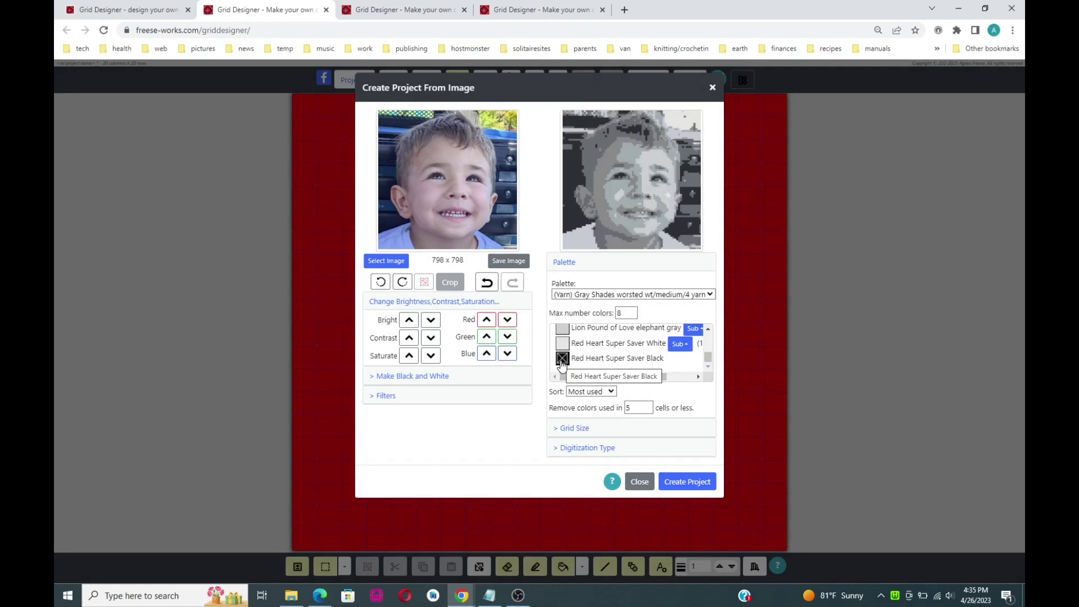
- Exclude Red Heart Super Saver White from the palette
left_click_drag(708, 360, 710, 344)
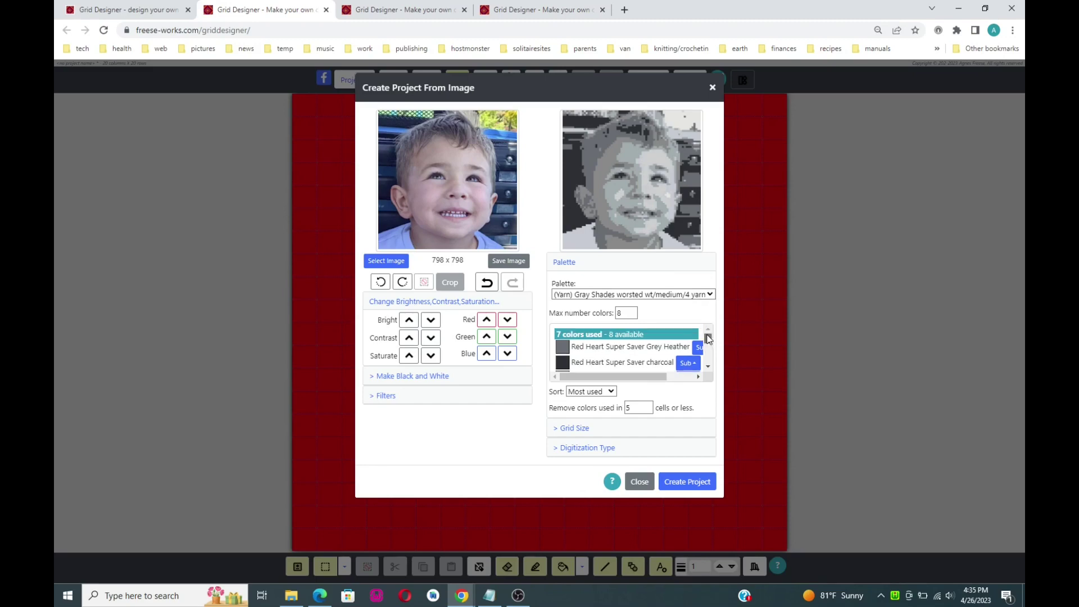
left_click(708, 366)
left_click(708, 367)
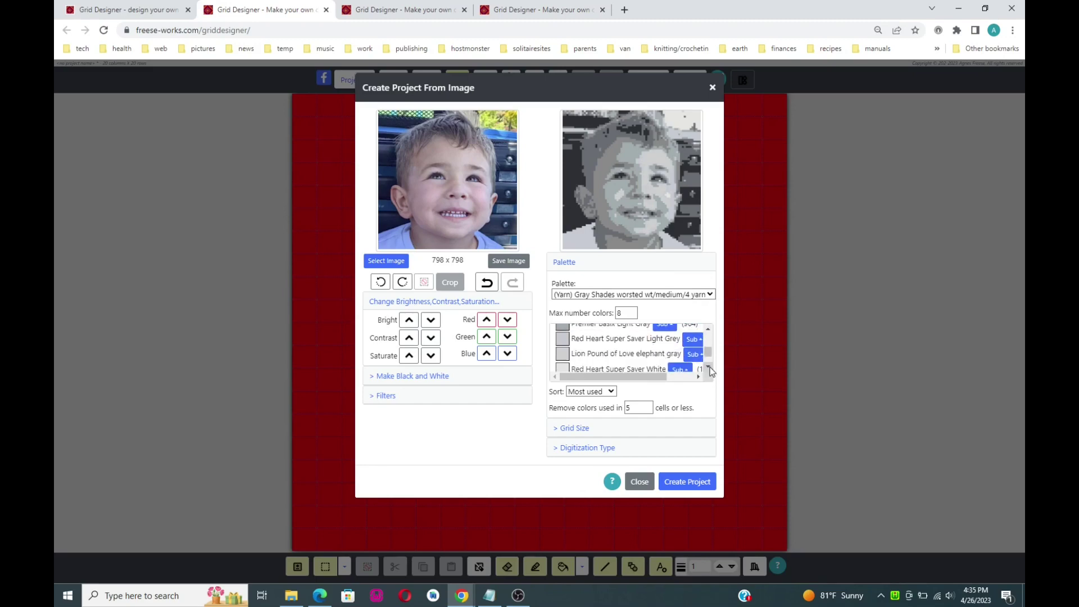
left_click(708, 367)
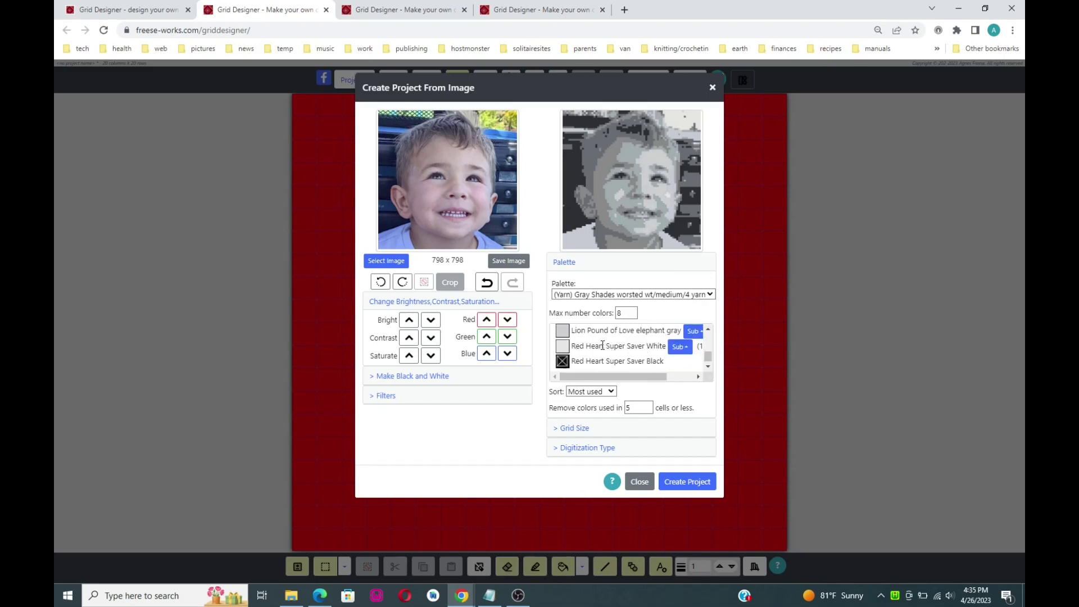
left_click(560, 349)
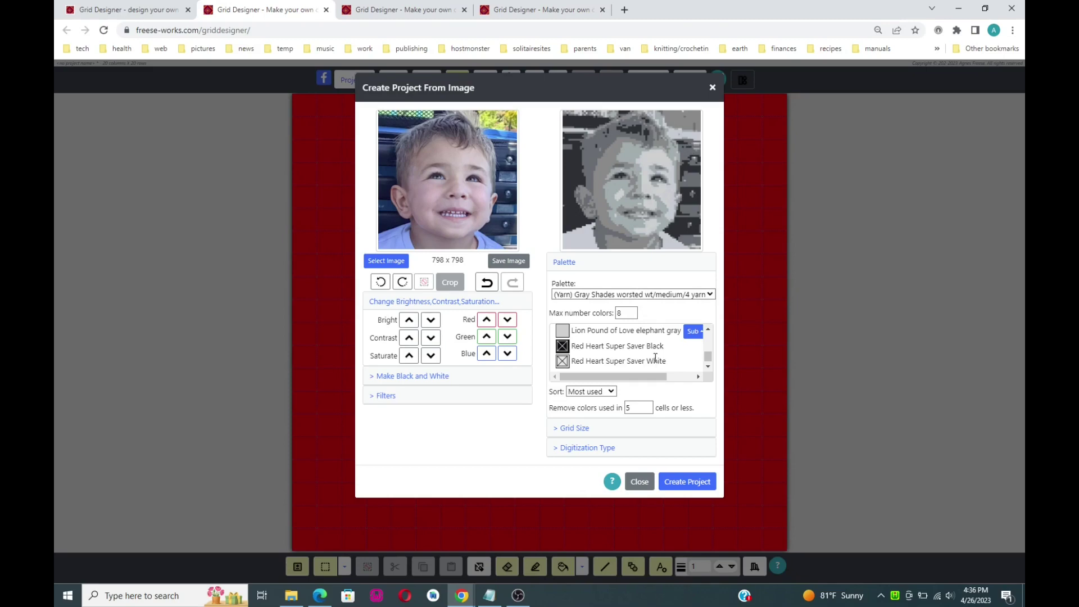
- Exclude Lion Pound of Love elephant gray from the palette
left_click(709, 330)
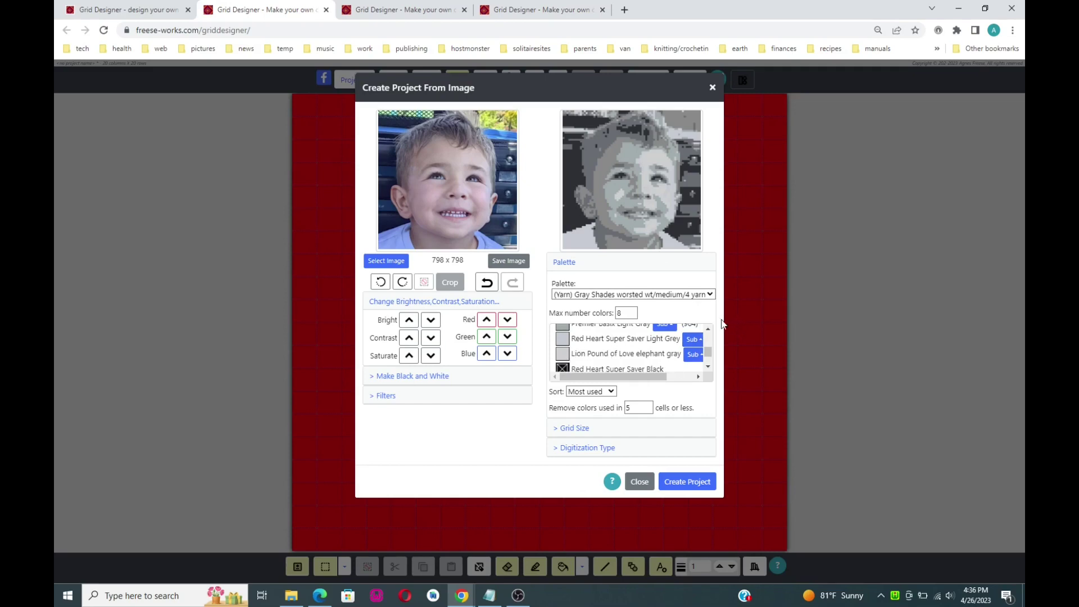
left_click(710, 331)
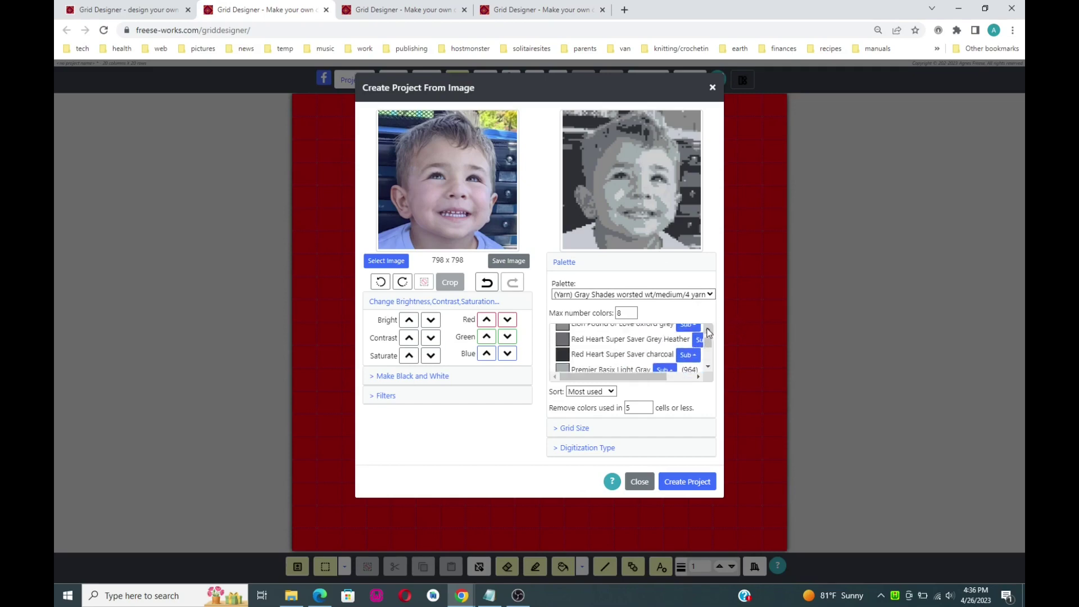
left_click_drag(708, 337, 708, 358)
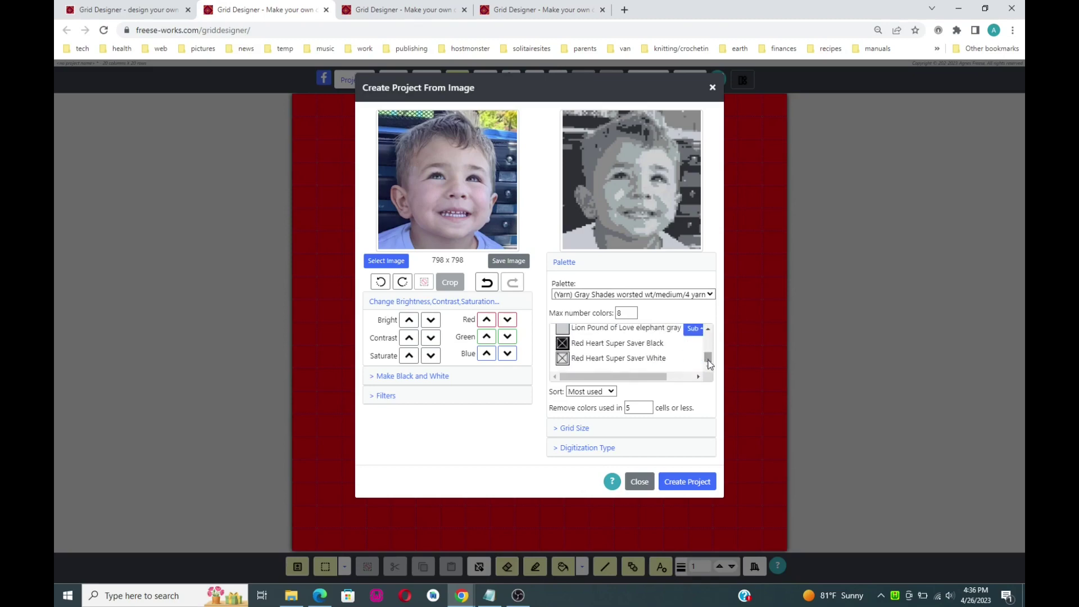
left_click(563, 342)
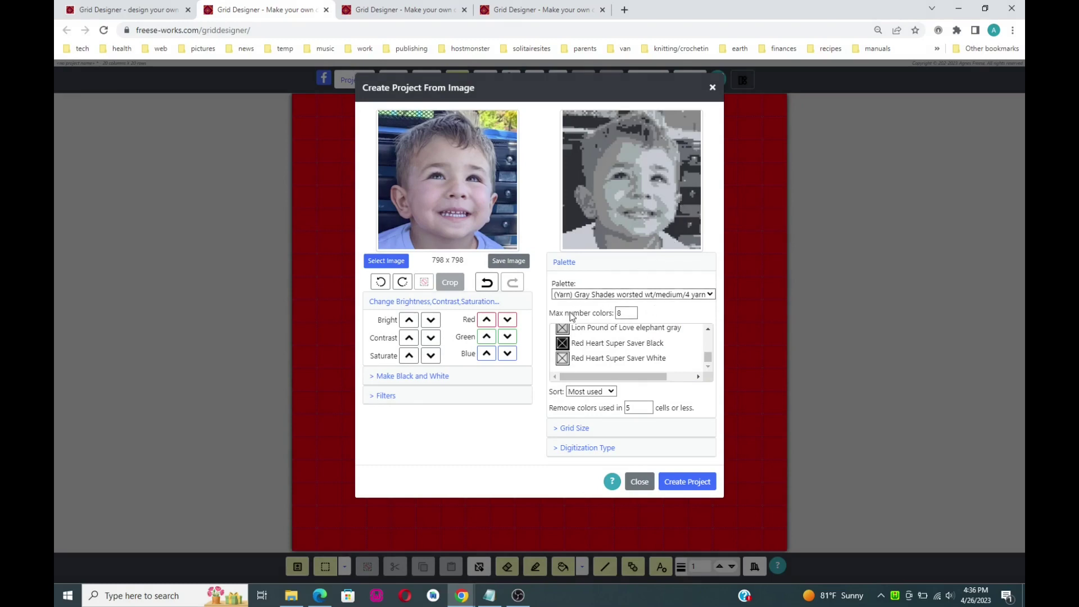
left_click(562, 332)
left_click(561, 333)
- Examine the remaining yarn colors in the palette list for another shade to remove
left_click(708, 329)
left_click(707, 331)
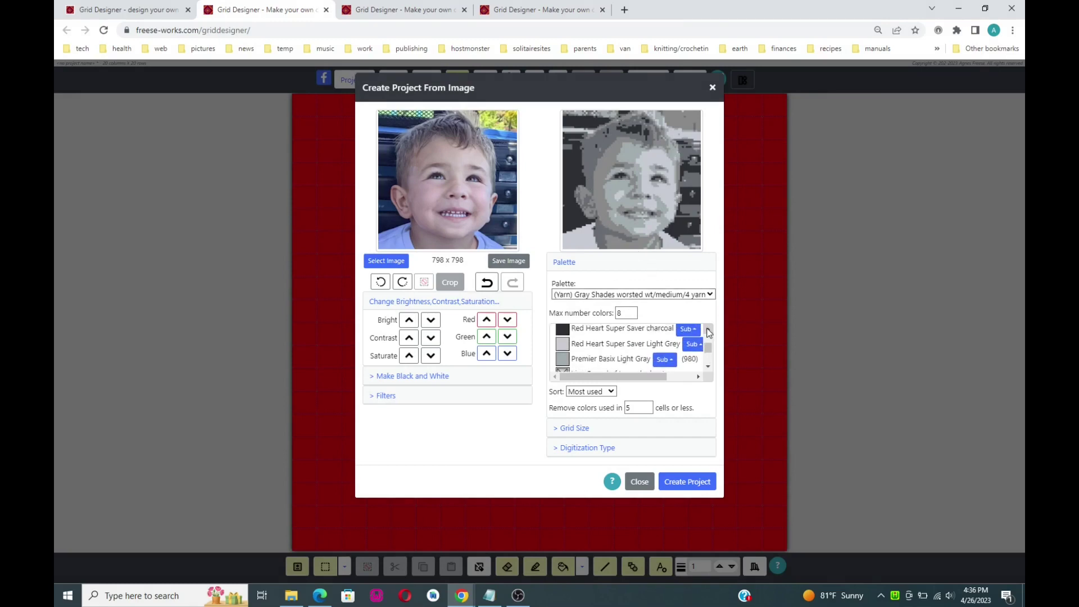
left_click(708, 330)
left_click(708, 330)
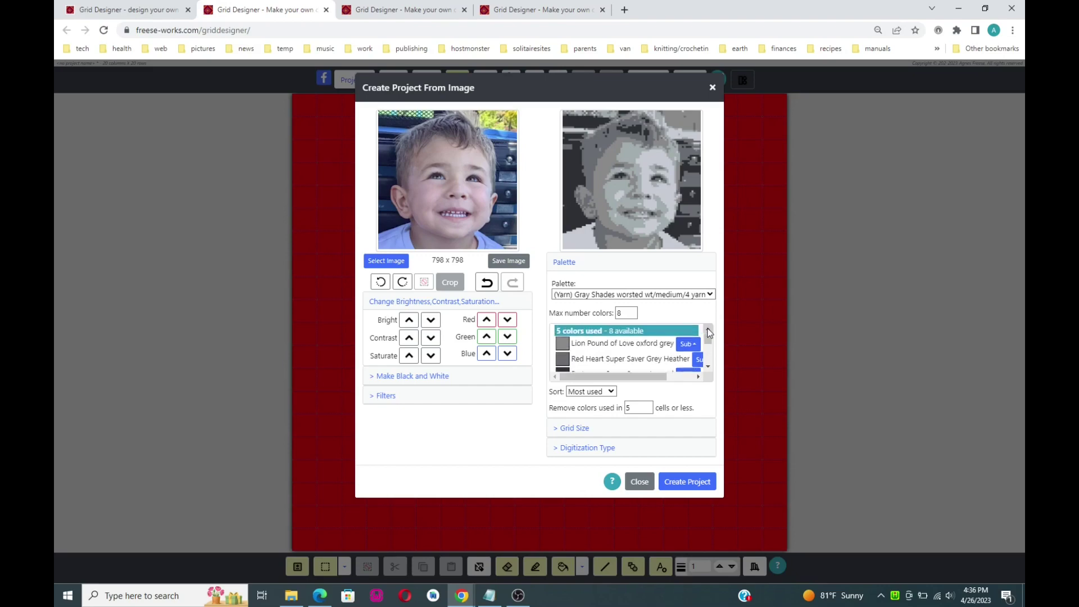
left_click(709, 366)
left_click(709, 366)
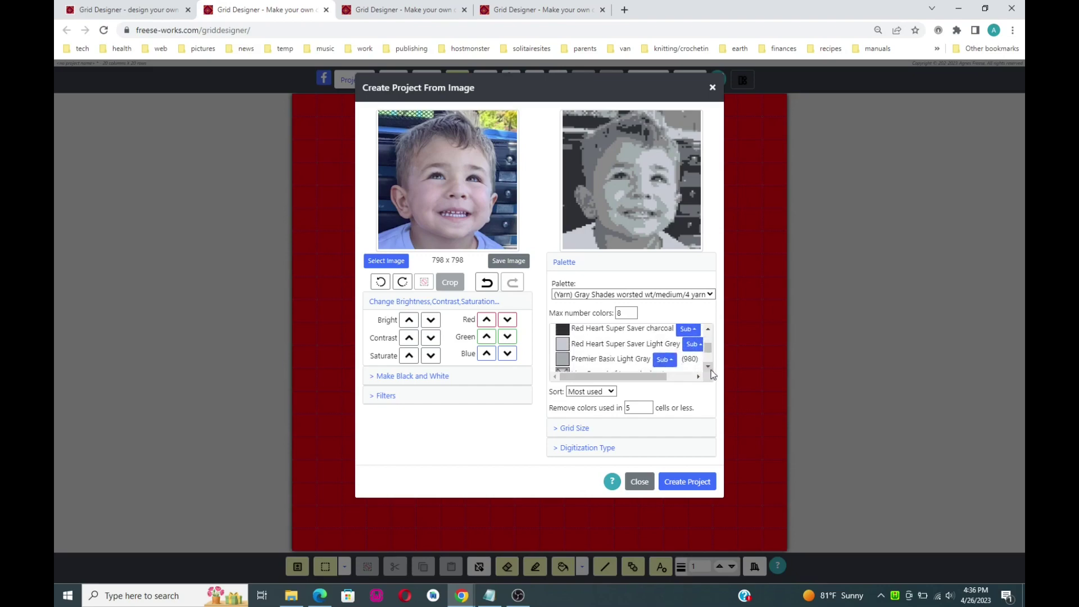
left_click(708, 330)
left_click(709, 330)
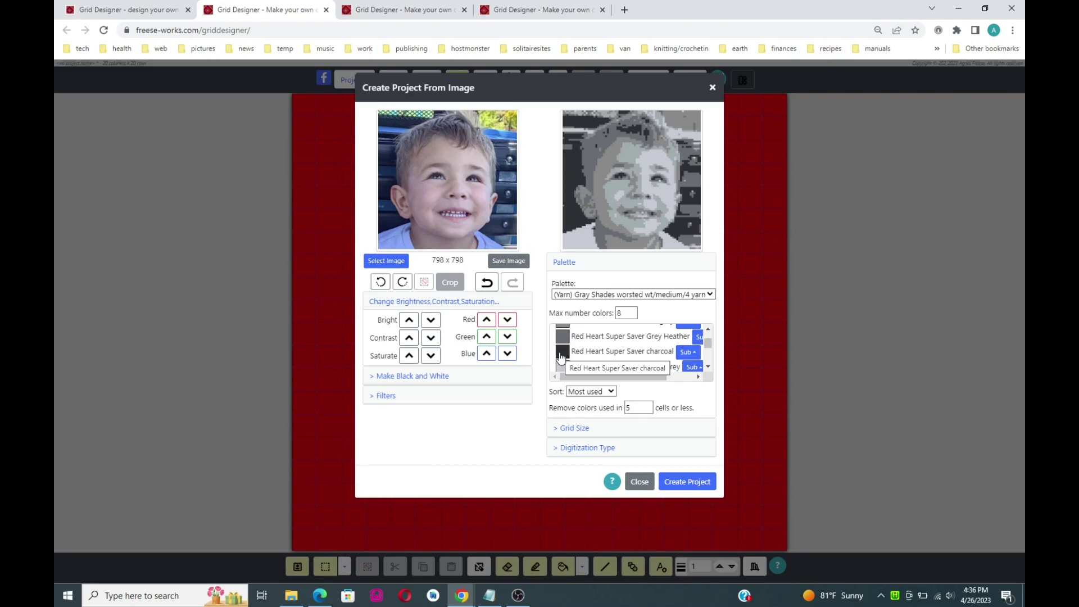
- Try the palette without Red Heart Super Saver Light Grey, and restore that color
left_click(708, 367)
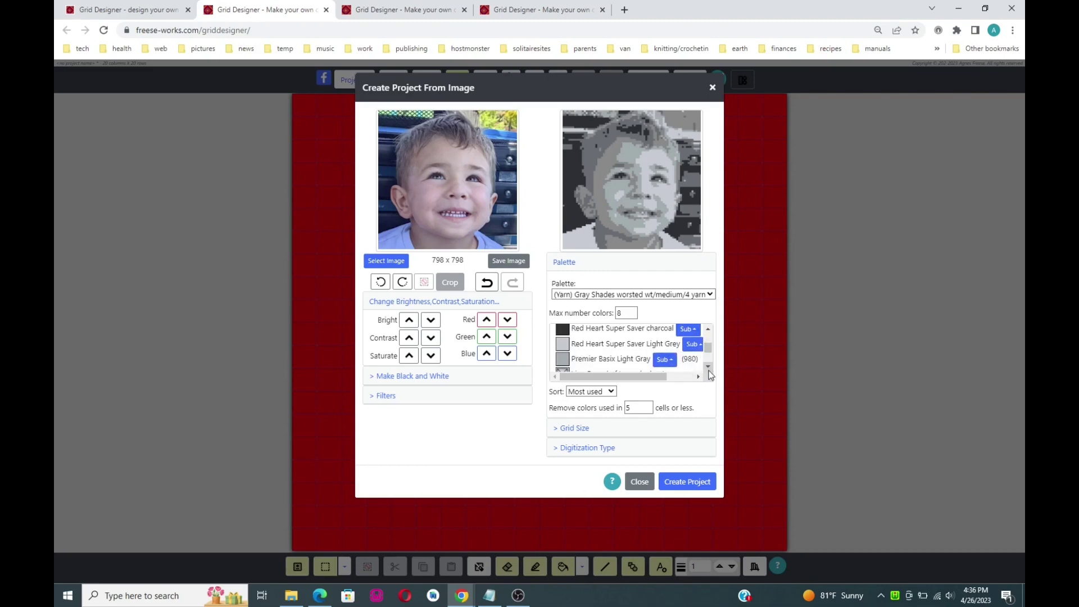
left_click(564, 348)
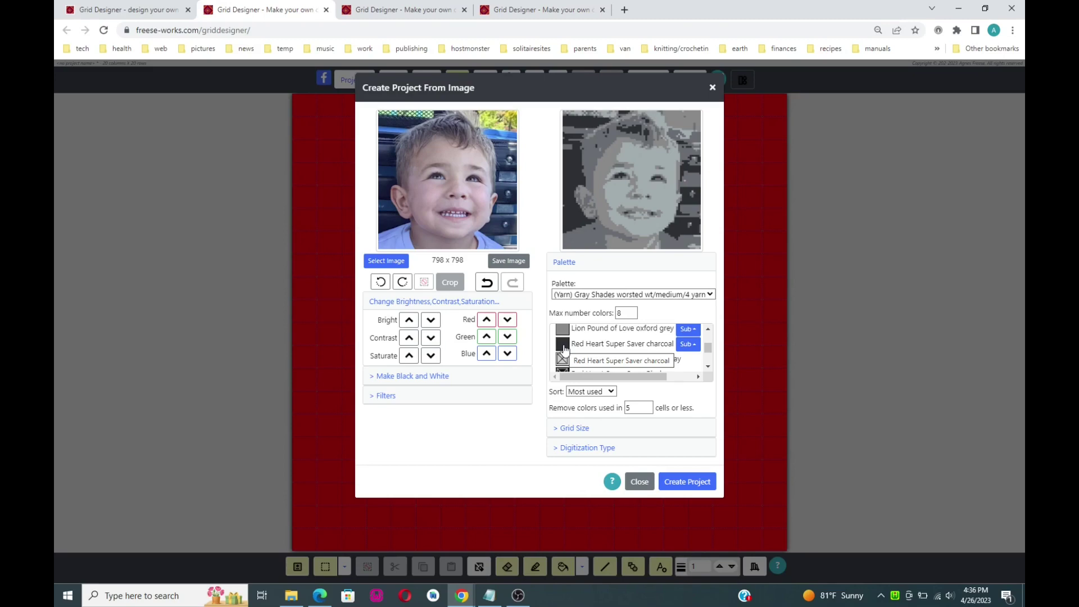
left_click(709, 367)
left_click(709, 367)
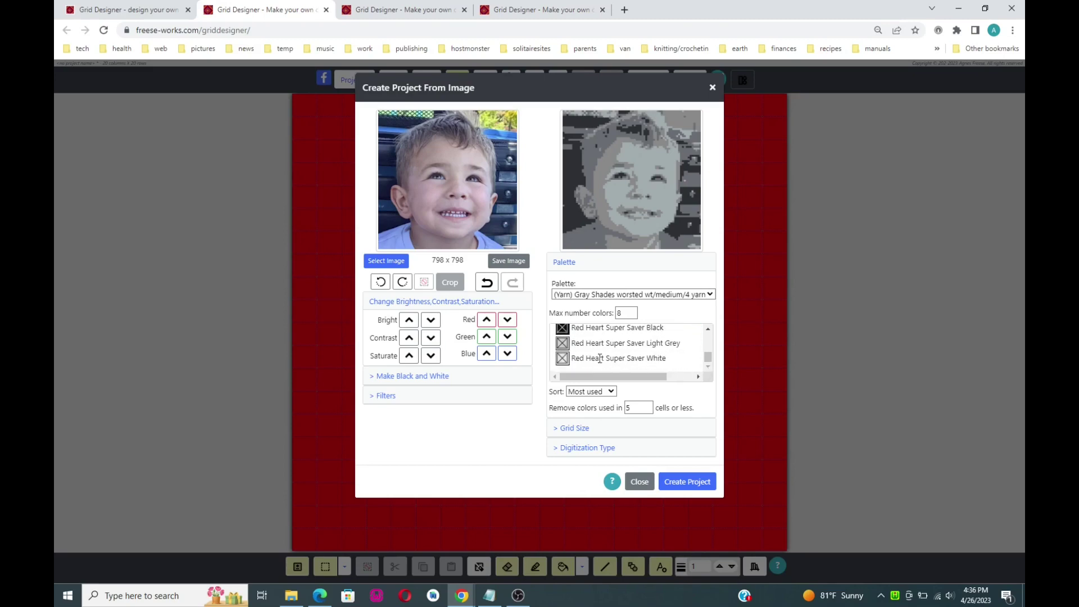
left_click(562, 343)
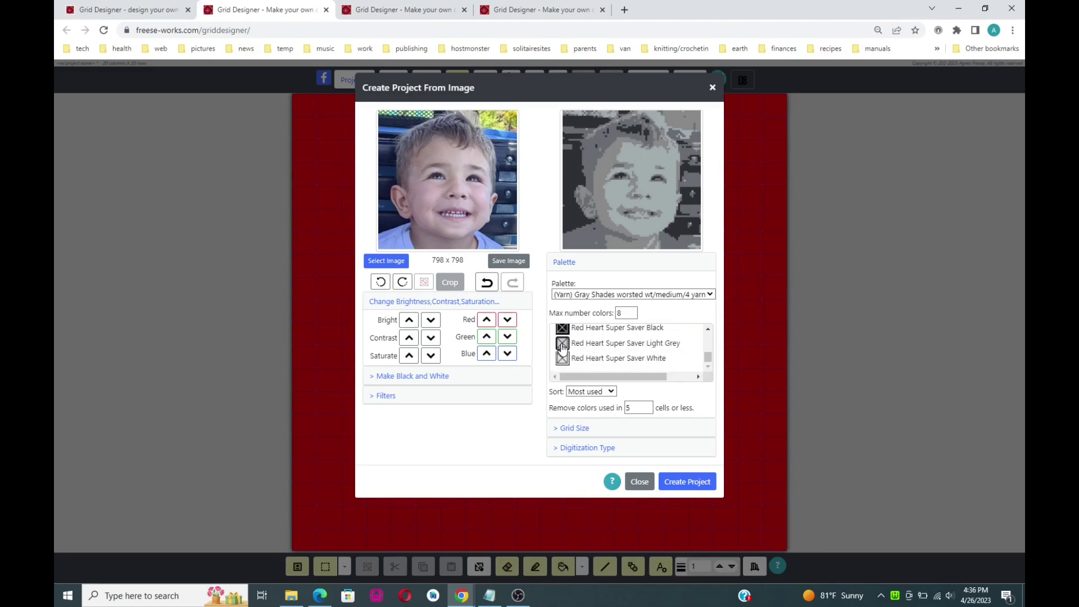
- Try the palette without Red Heart Super Saver Grey Heather, and restore that color
left_click(708, 330)
left_click(709, 330)
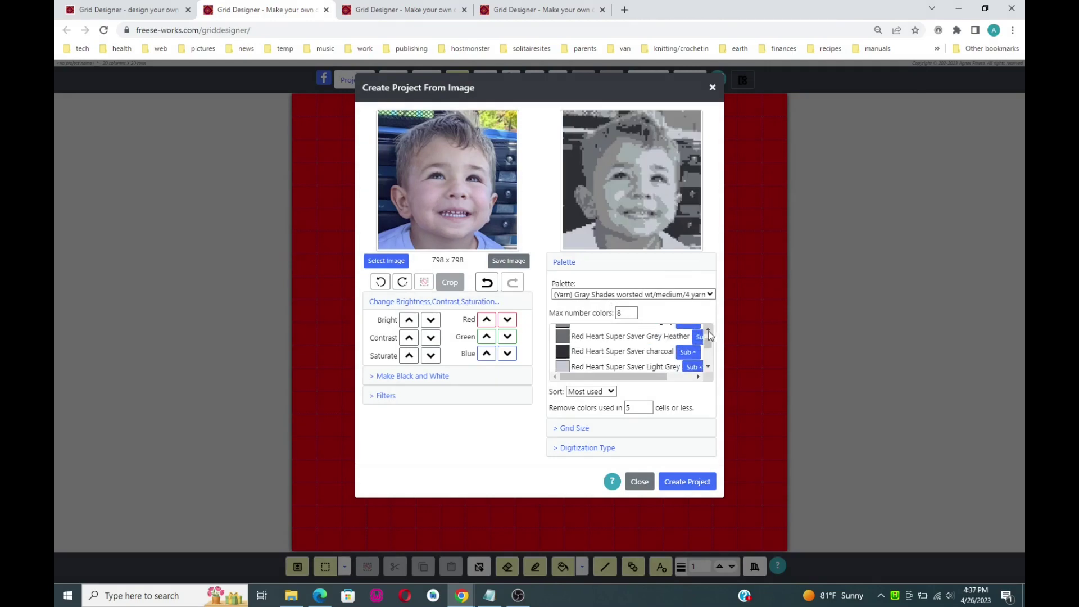
left_click(564, 341)
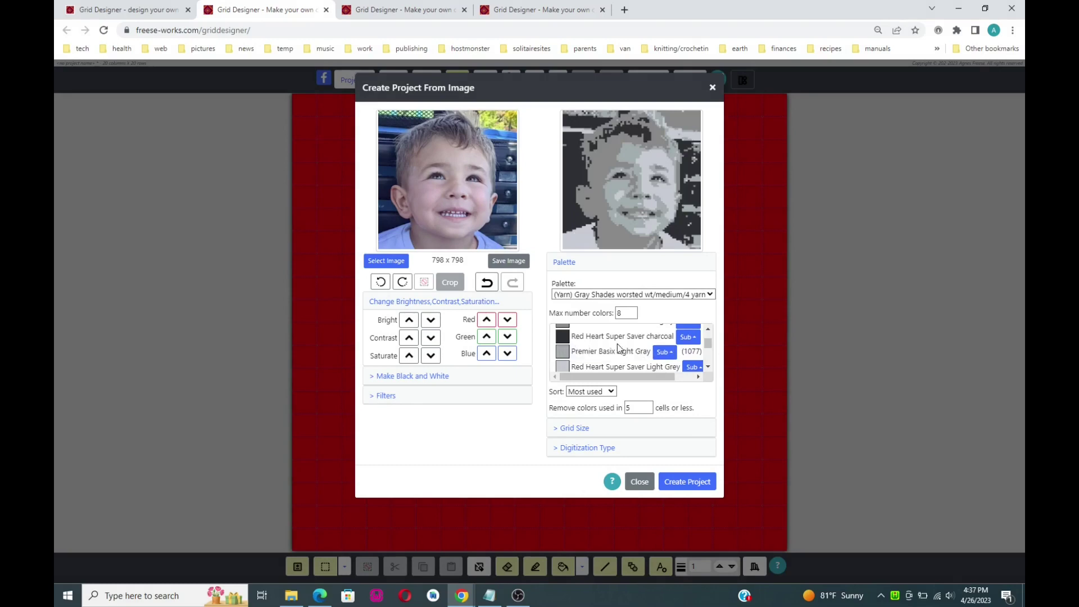
scroll(709, 369, "down", 3)
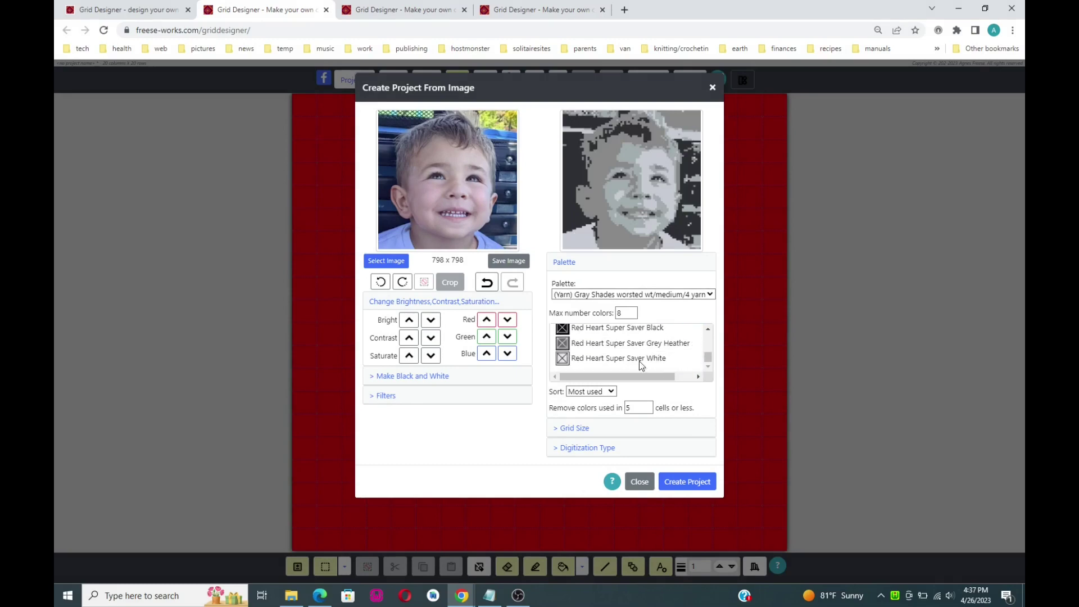
left_click(563, 344)
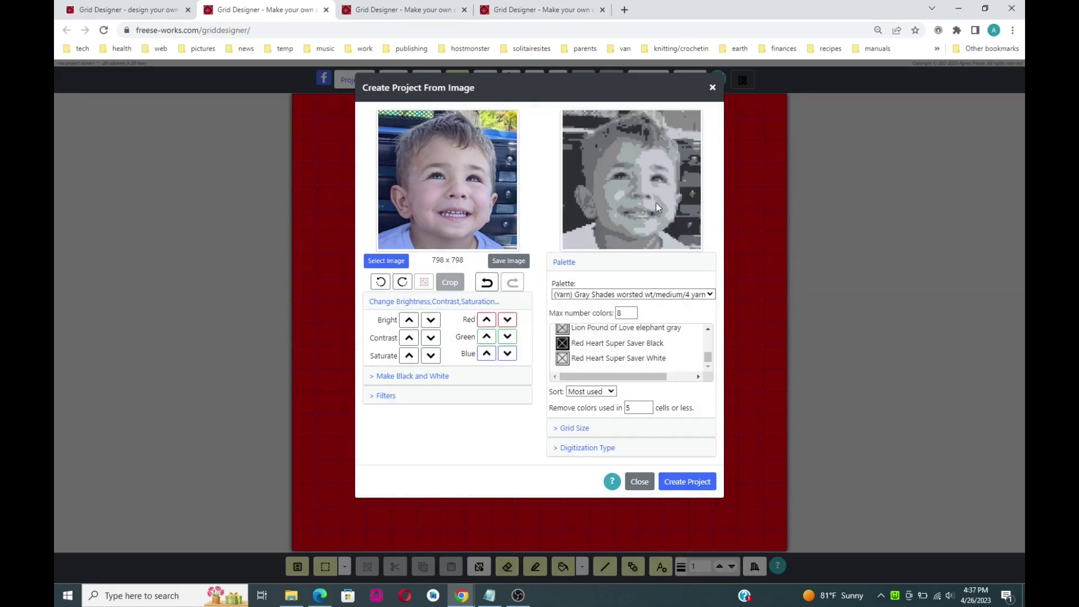
- Check the used yarn colors from the start of the palette list and reopen the grid size settings
scroll(707, 336, "up", 3)
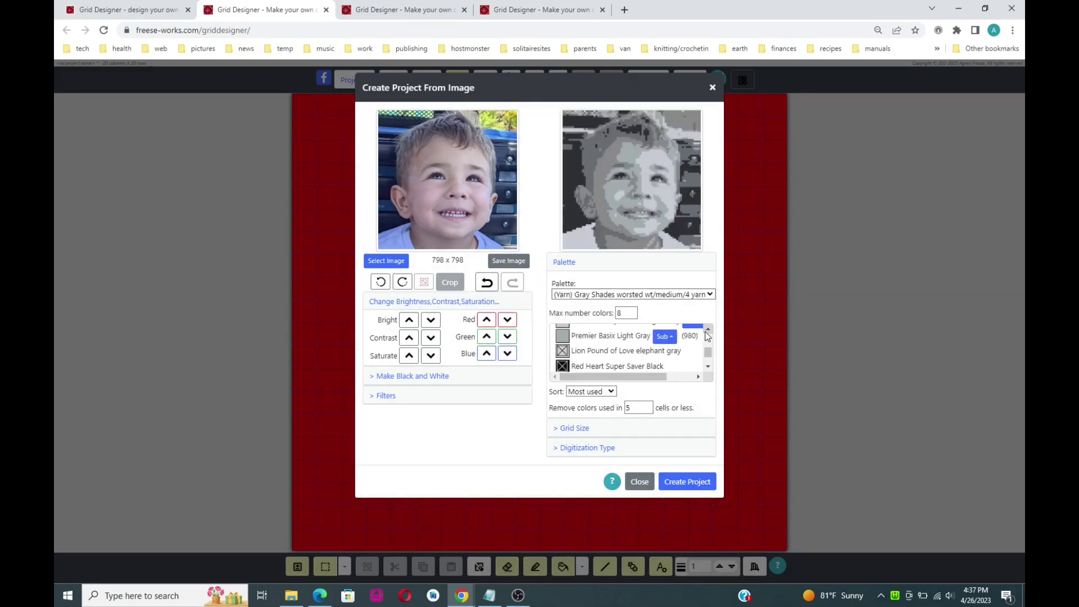
scroll(707, 336, "up", 2)
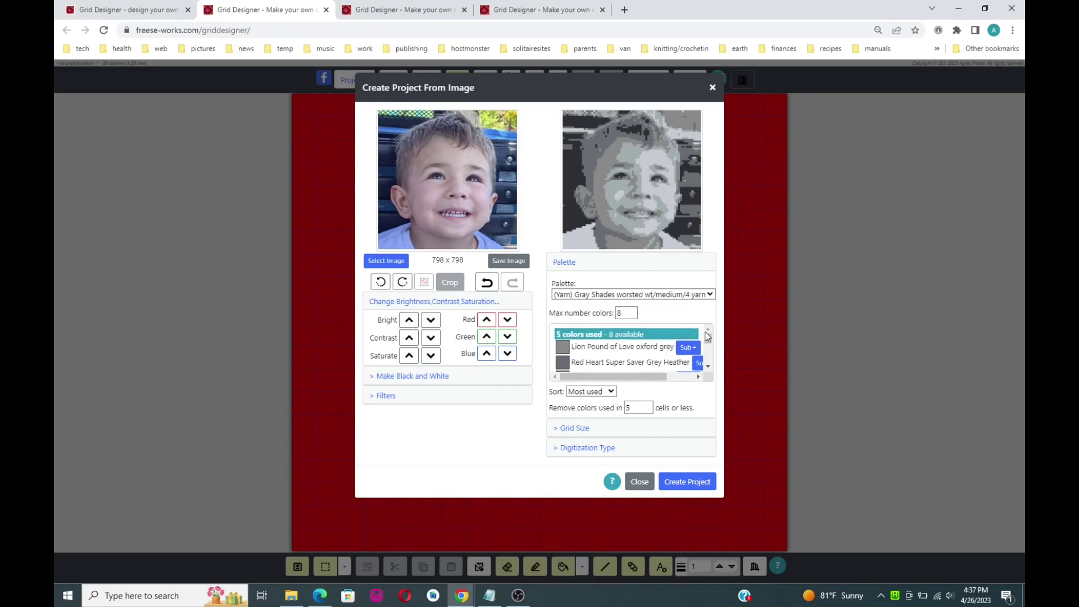
mouse_move(622, 203)
left_click(585, 429)
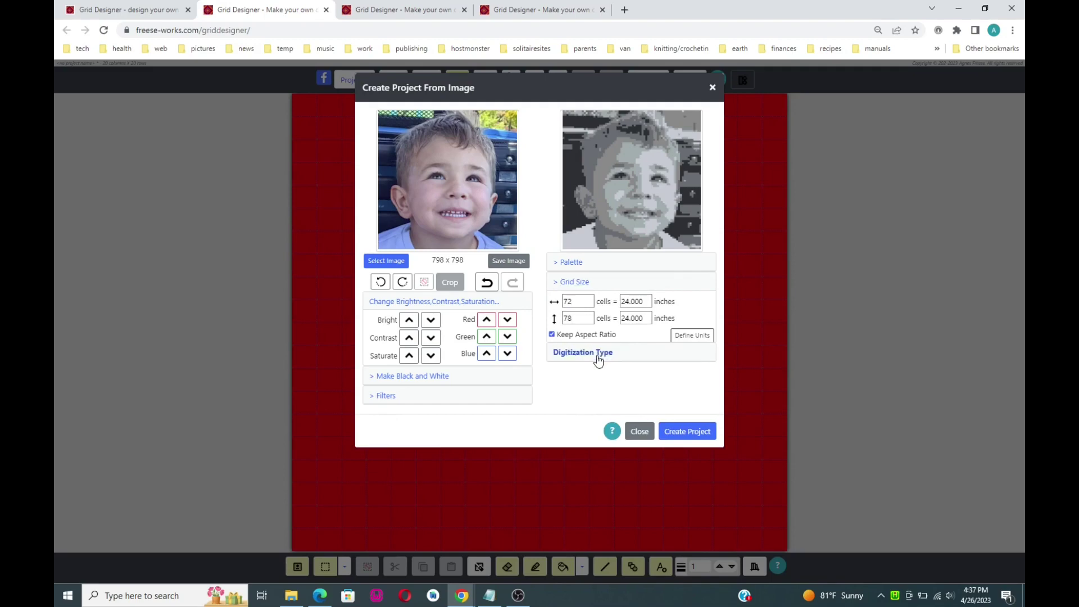
- Review the digitization type and palette settings, and create the project from the photo
left_click(597, 354)
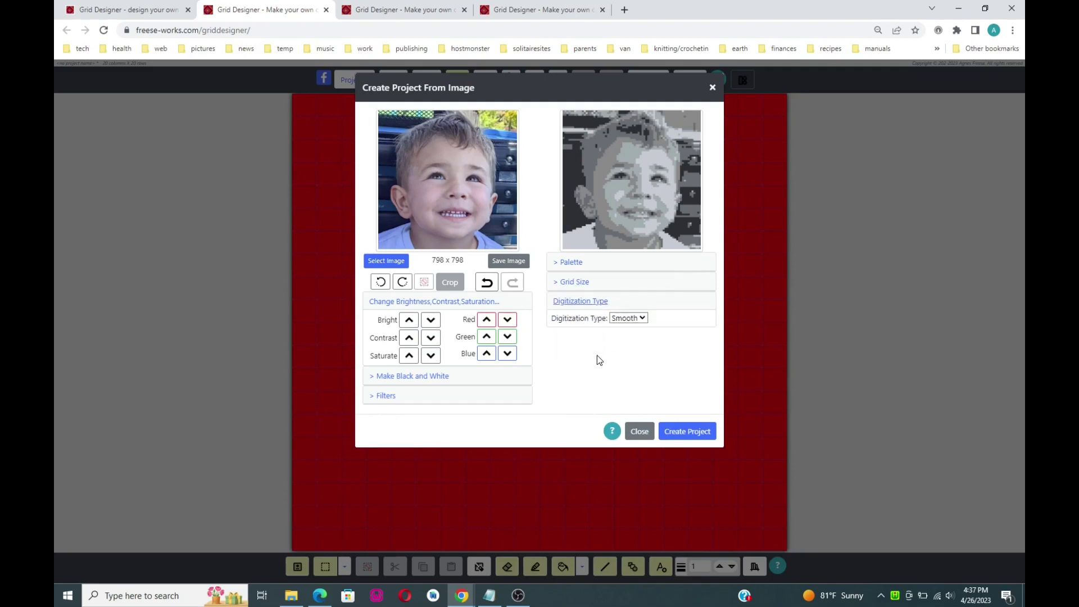
left_click(568, 264)
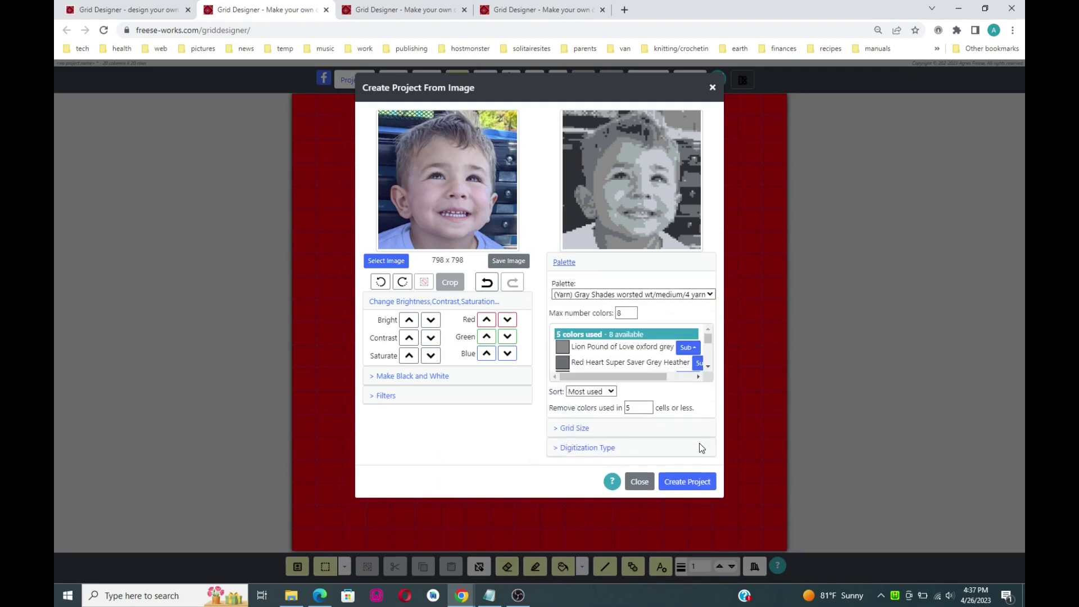
left_click(695, 486)
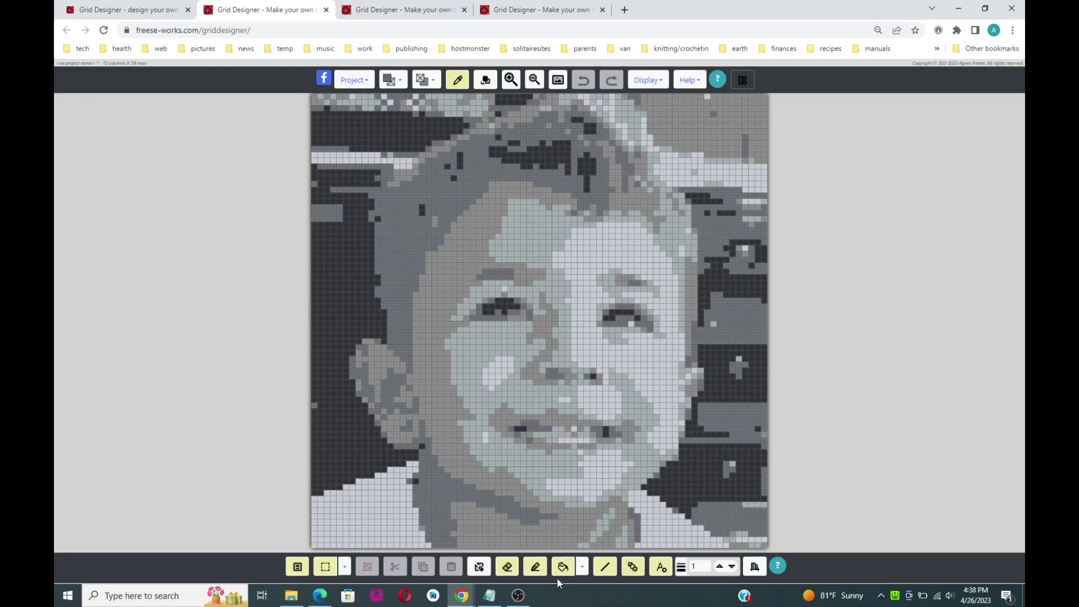
- Turn on the cell color display and set the background color to Red Heart Super Saver charcoal, listing only the used colors
left_click(653, 81)
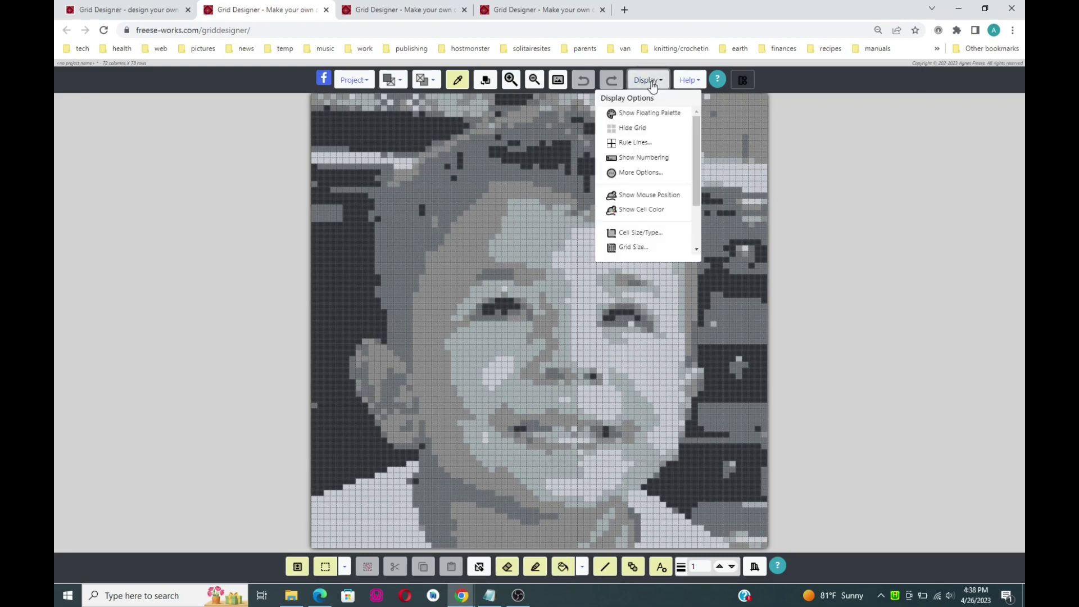
left_click(633, 211)
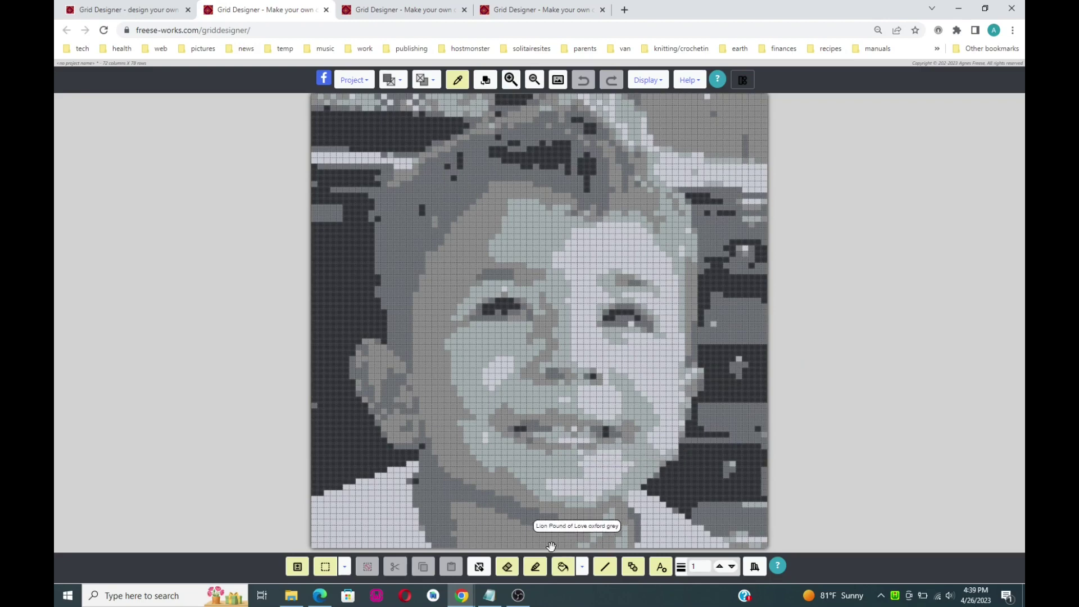
left_click(564, 567)
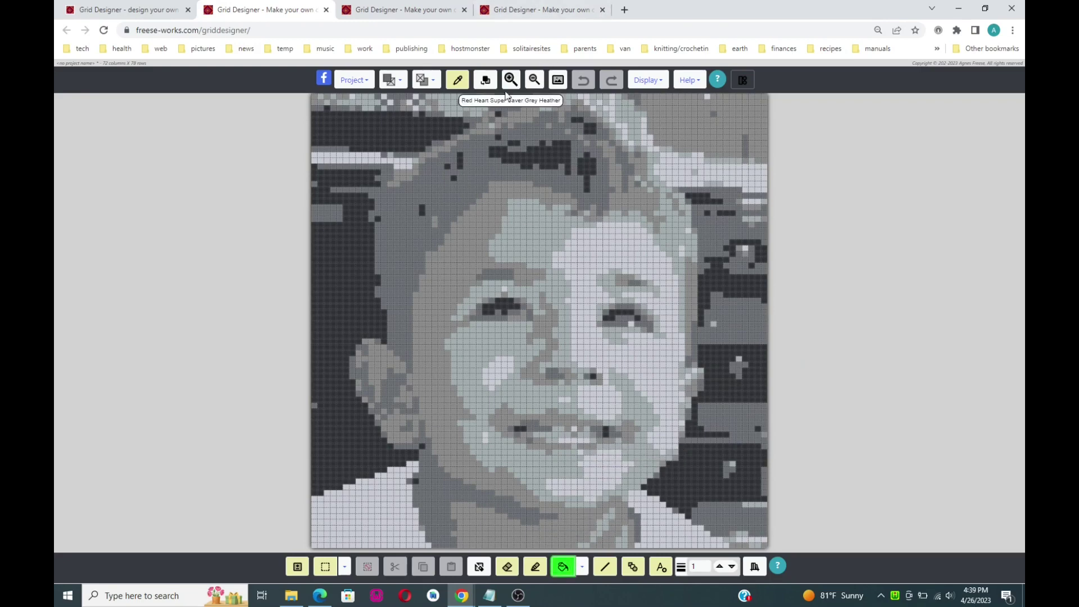
left_click(434, 82)
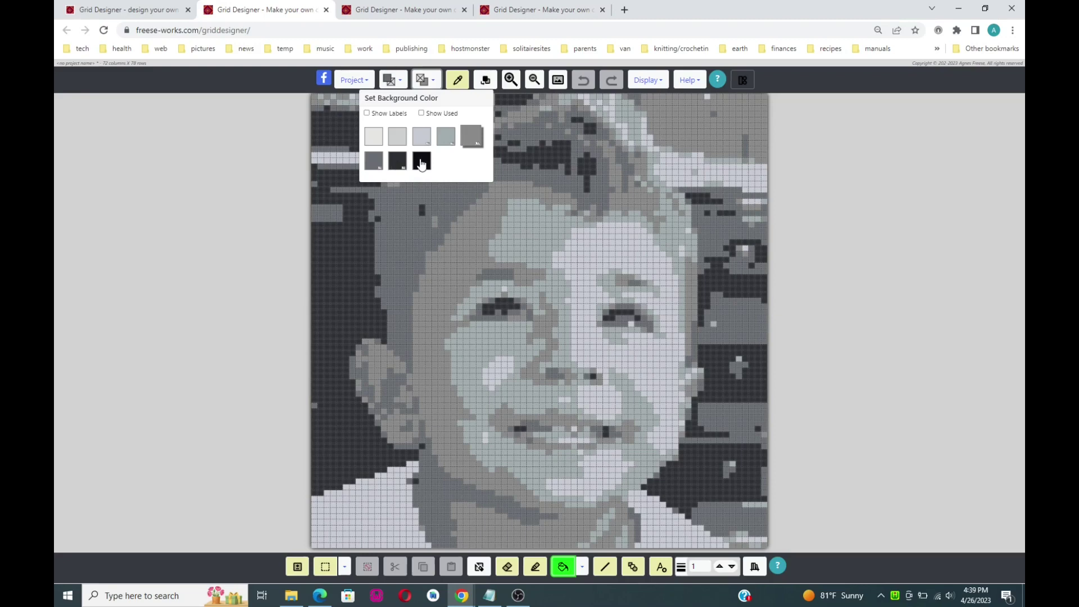
left_click(422, 114)
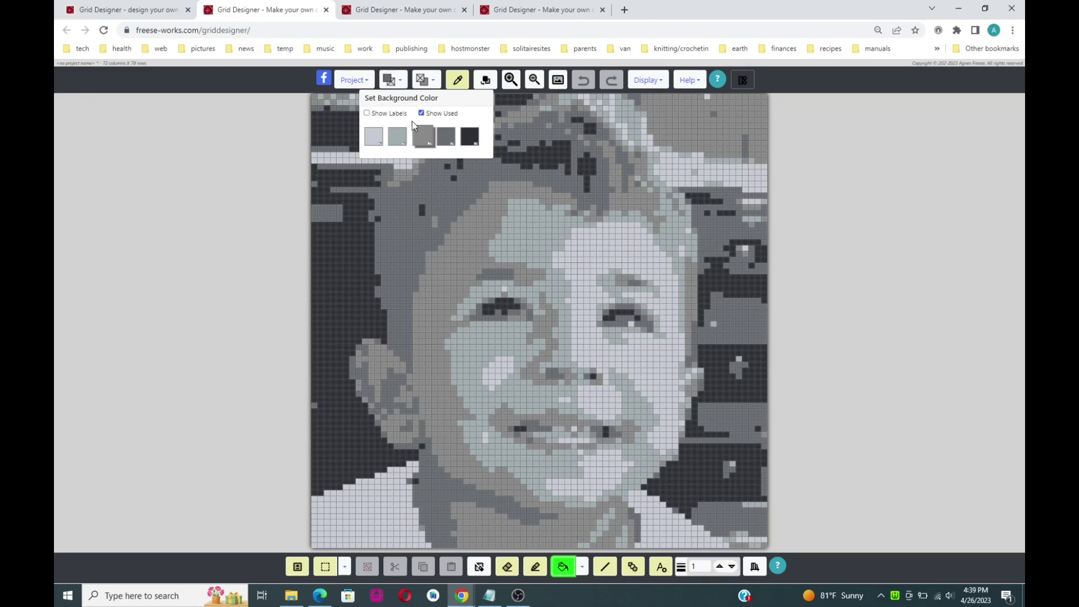
left_click(471, 138)
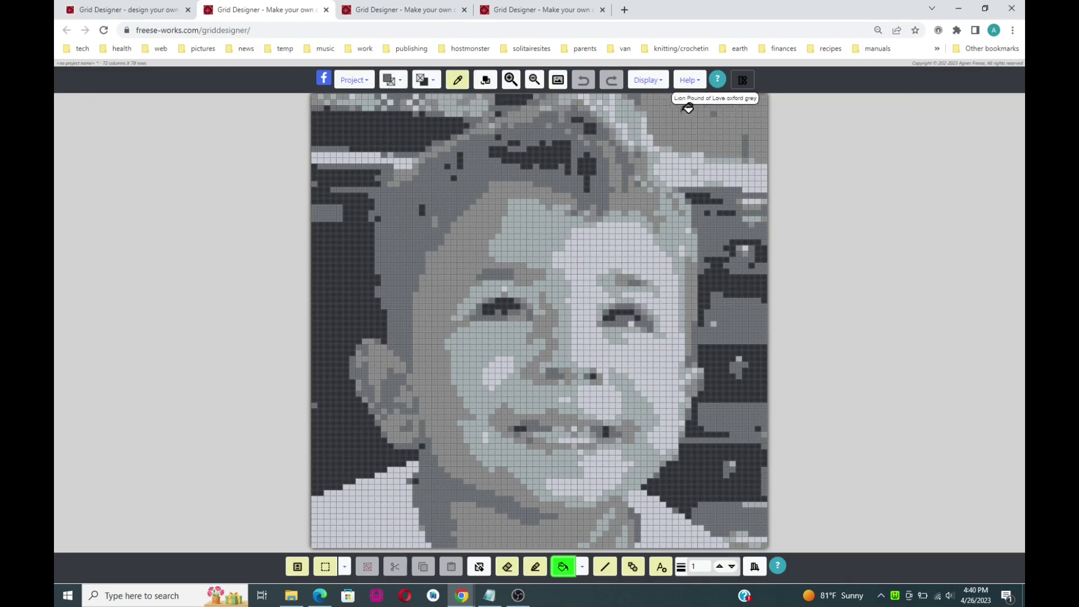
- Show the floating palette and place it in the empty area beside the upper part of the chart
left_click(652, 84)
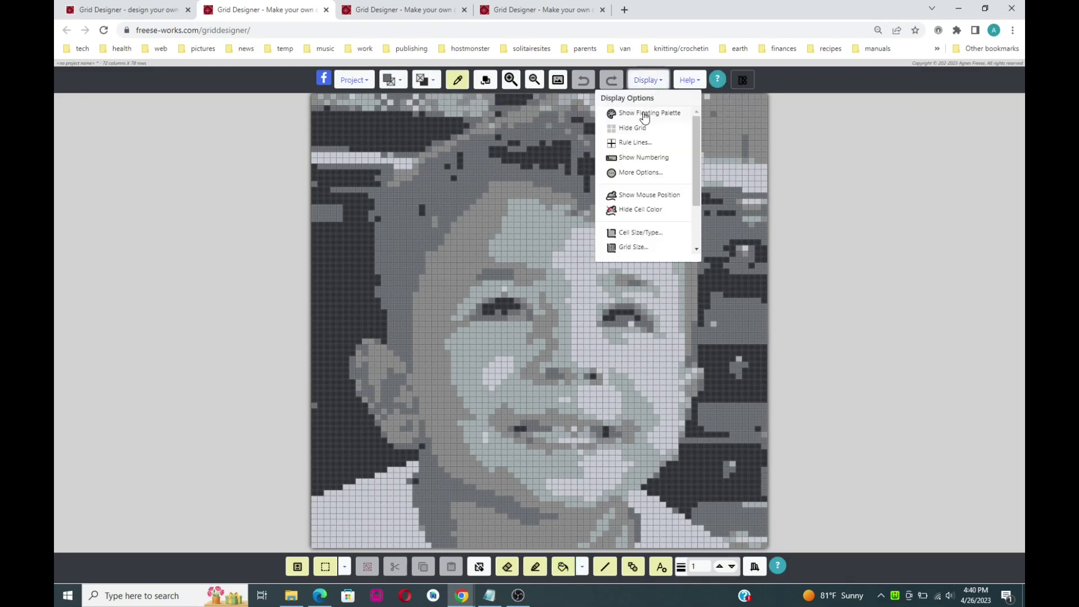
left_click(646, 112)
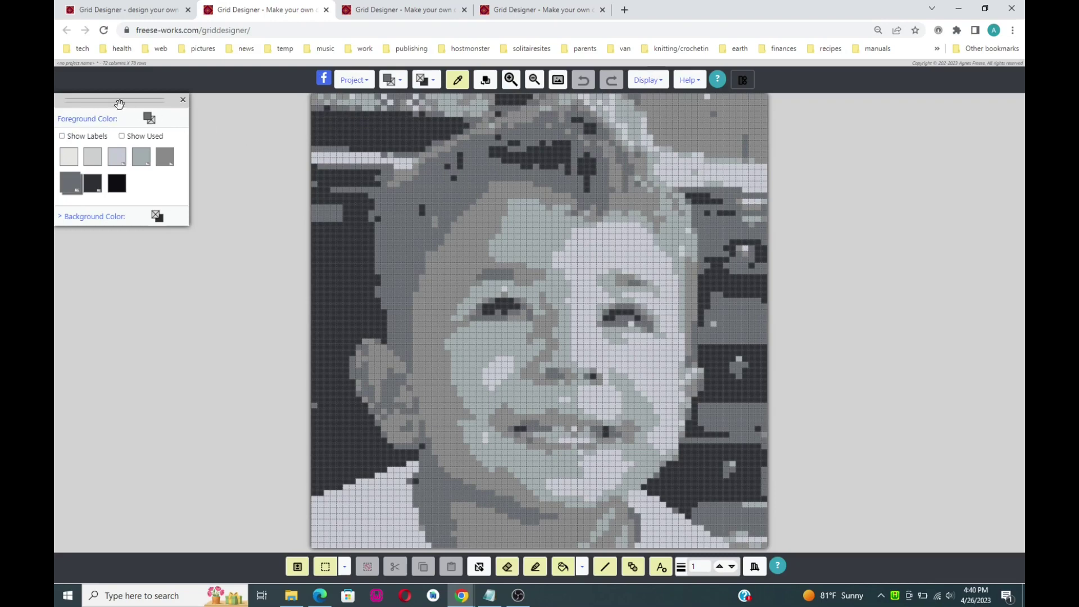
left_click_drag(121, 103, 862, 127)
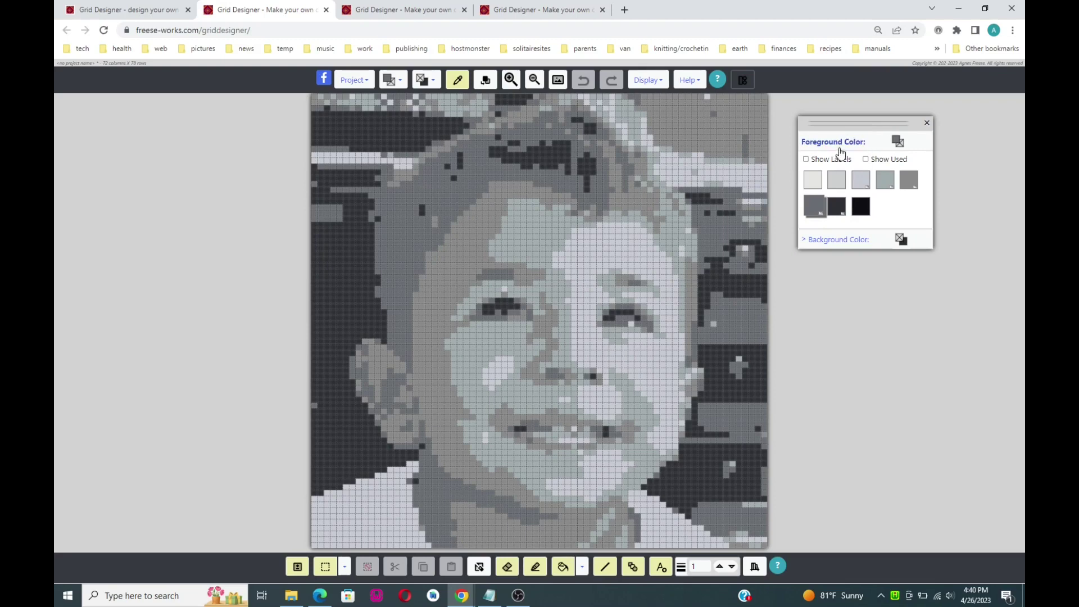
- Limit the floating palette's foreground colors to the used ones, and check its background color selection
left_click(850, 240)
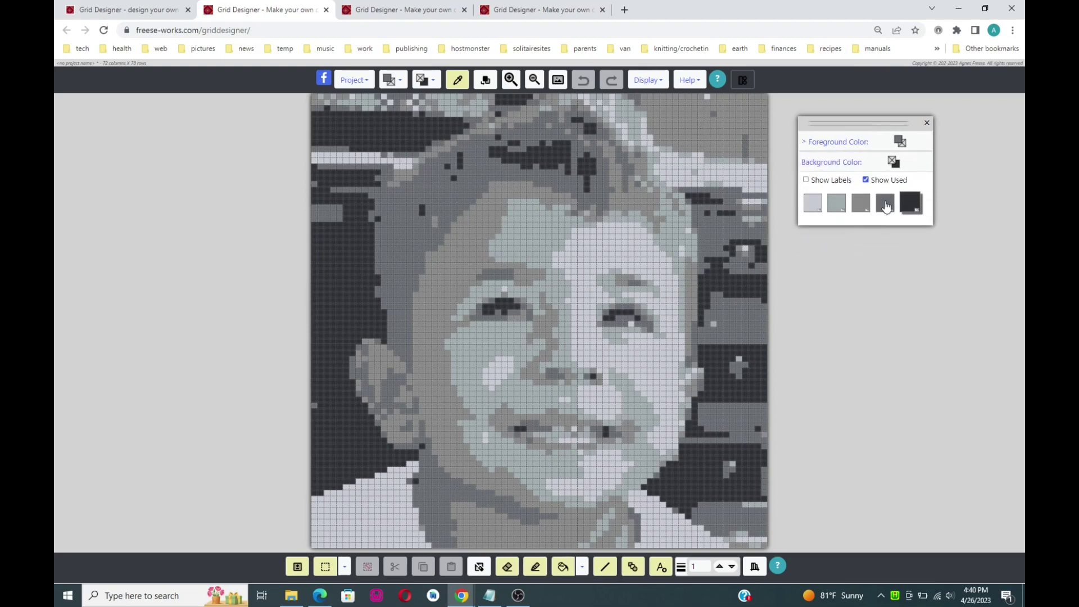
left_click(842, 143)
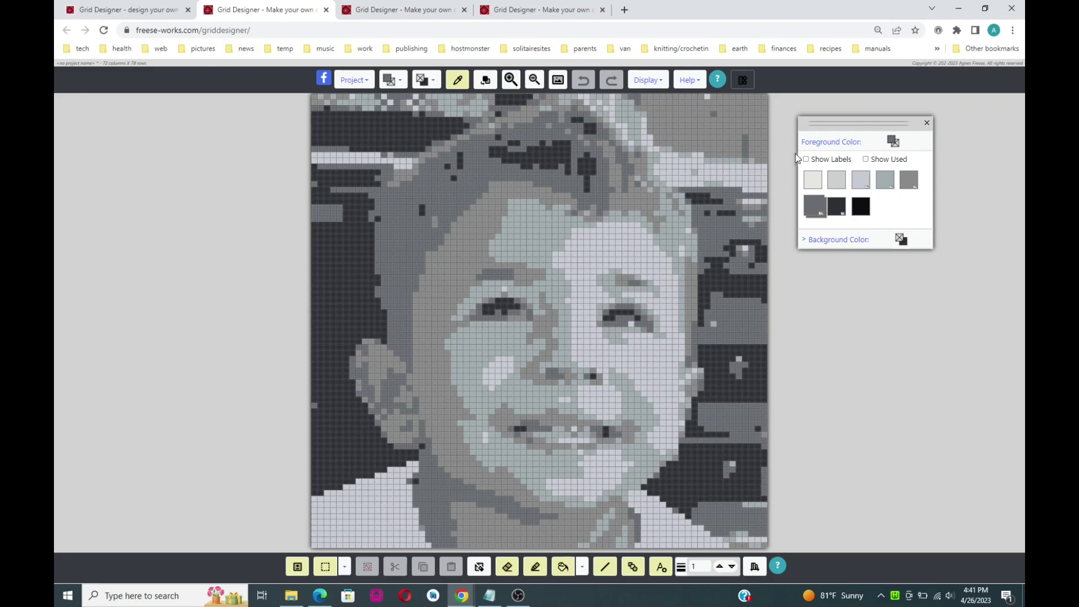
left_click(866, 159)
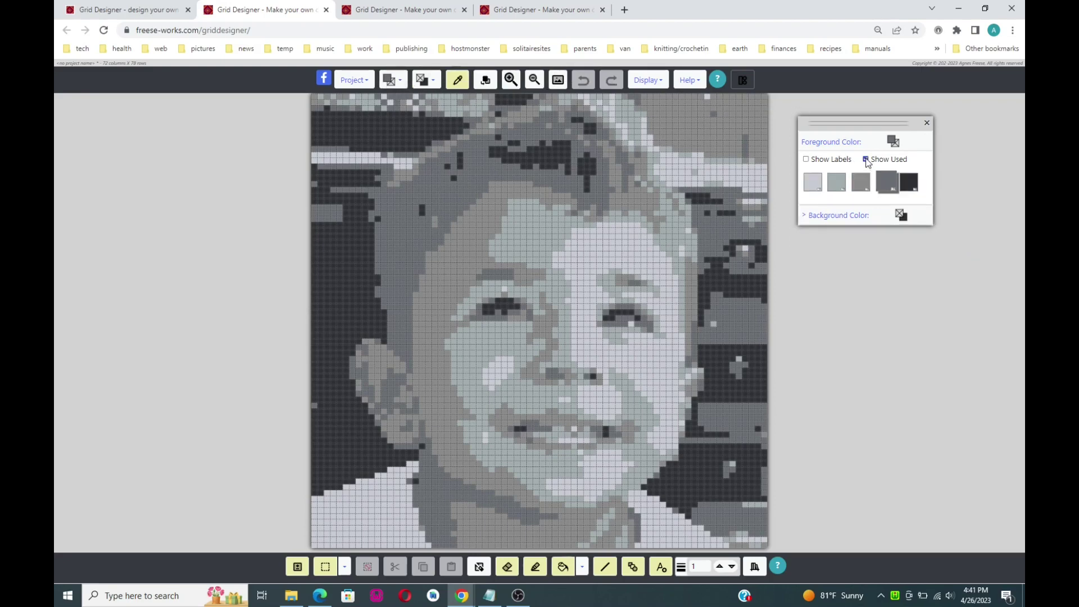
left_click(844, 215)
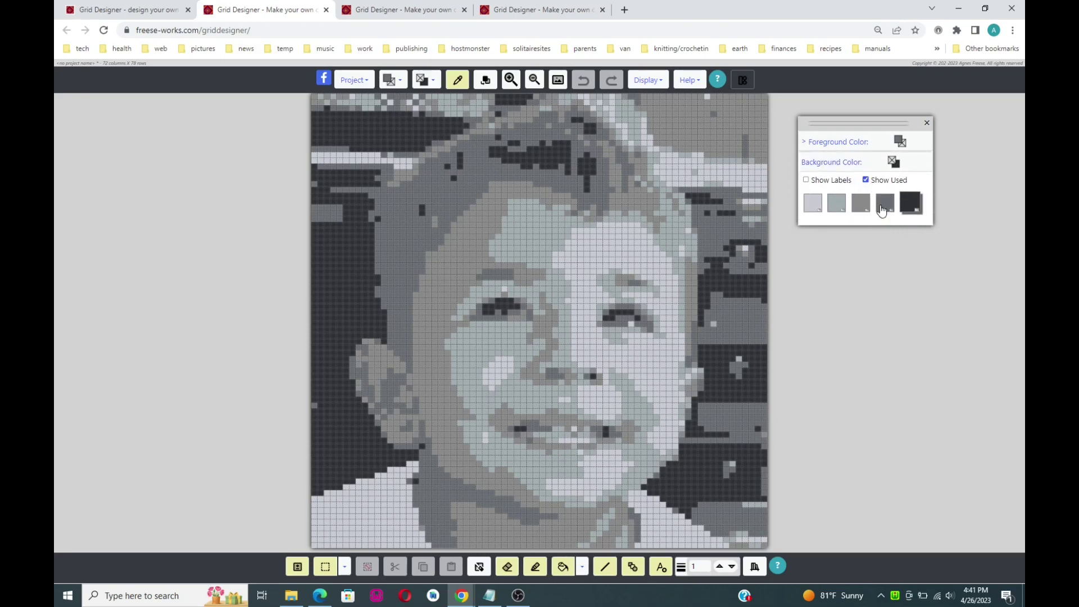
left_click(843, 142)
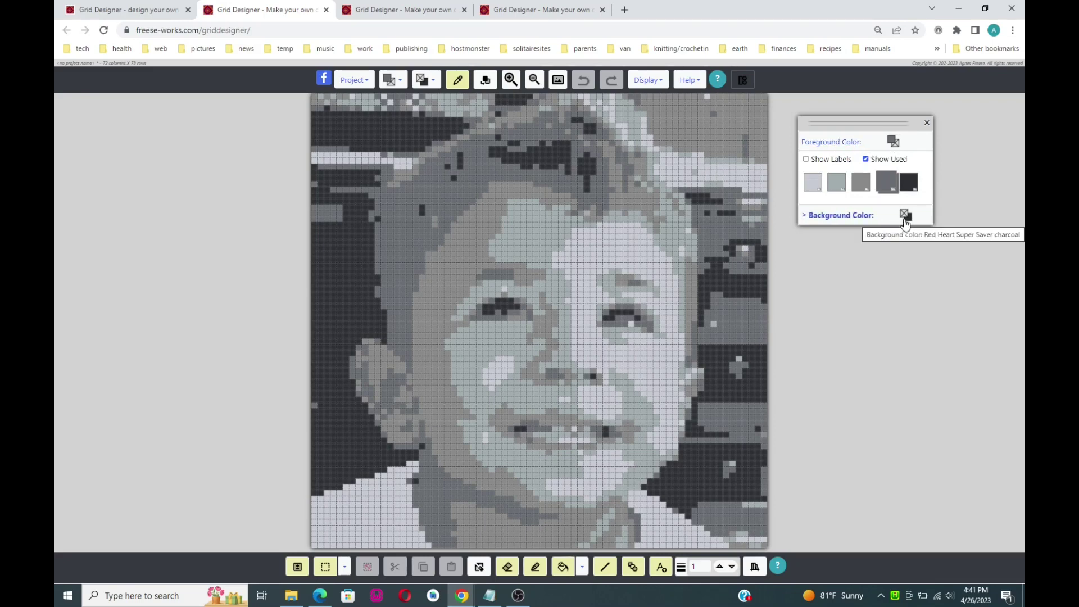
- Fill the large gray background areas right of the head and the light strips on both sides with Red Heart Super Saver charcoal
left_click(565, 571)
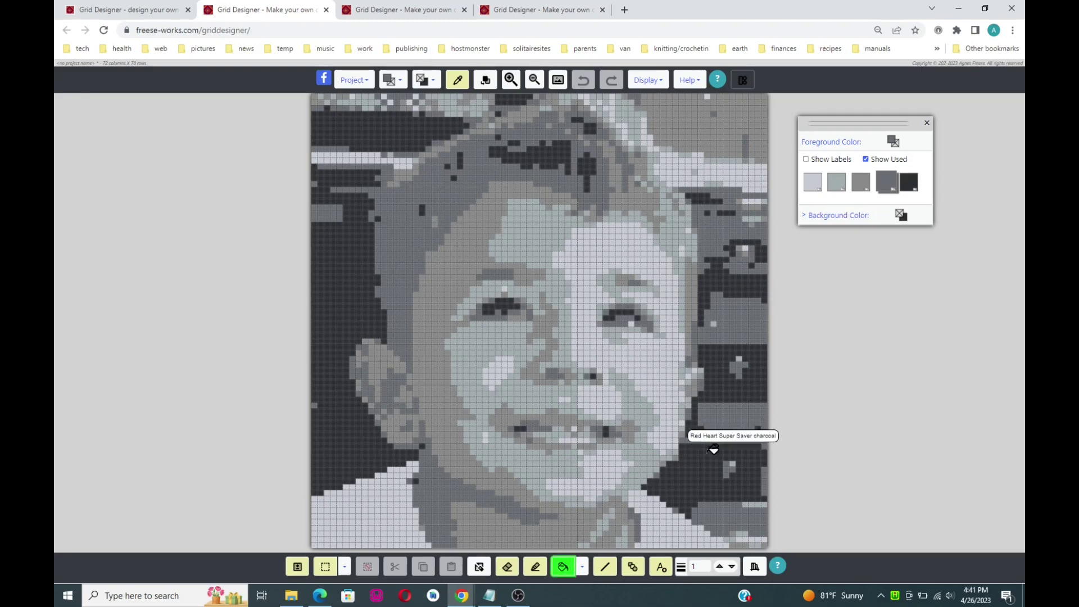
left_click(738, 316)
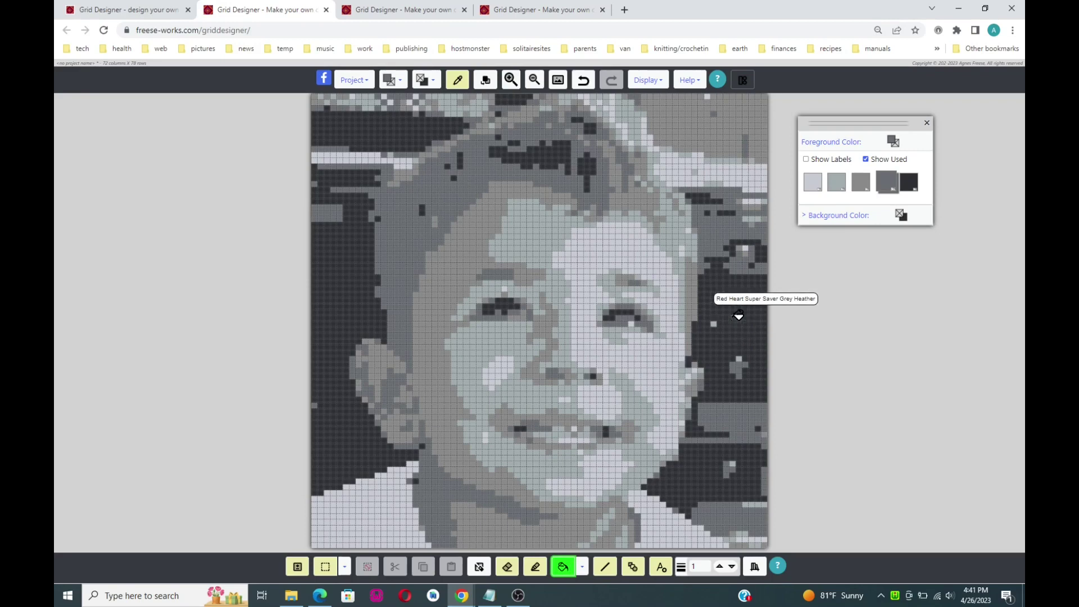
left_click(727, 247)
left_click(713, 130)
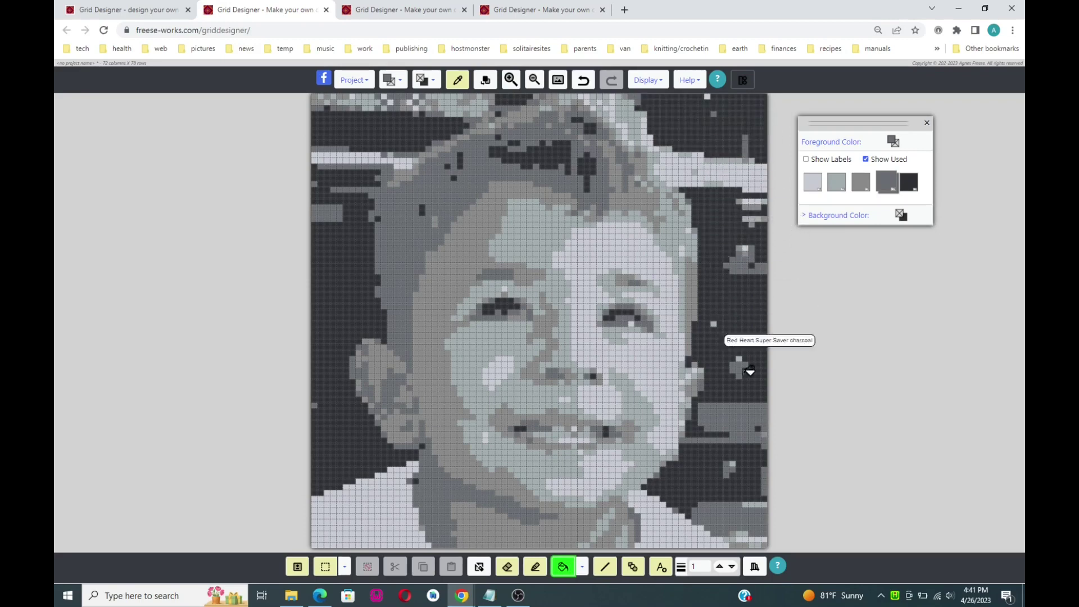
left_click(739, 421)
left_click(740, 520)
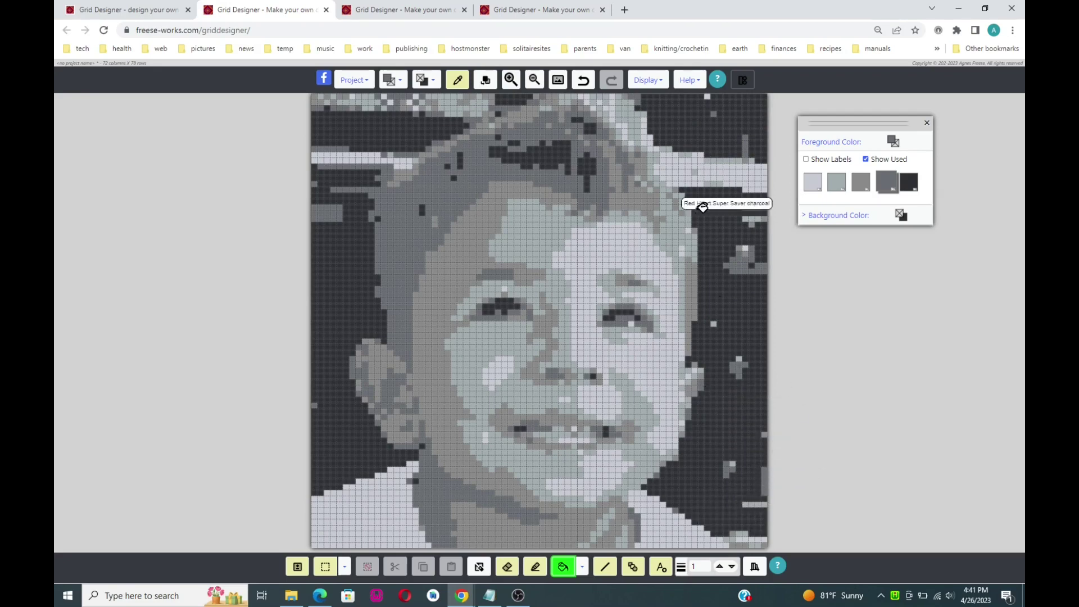
left_click(726, 167)
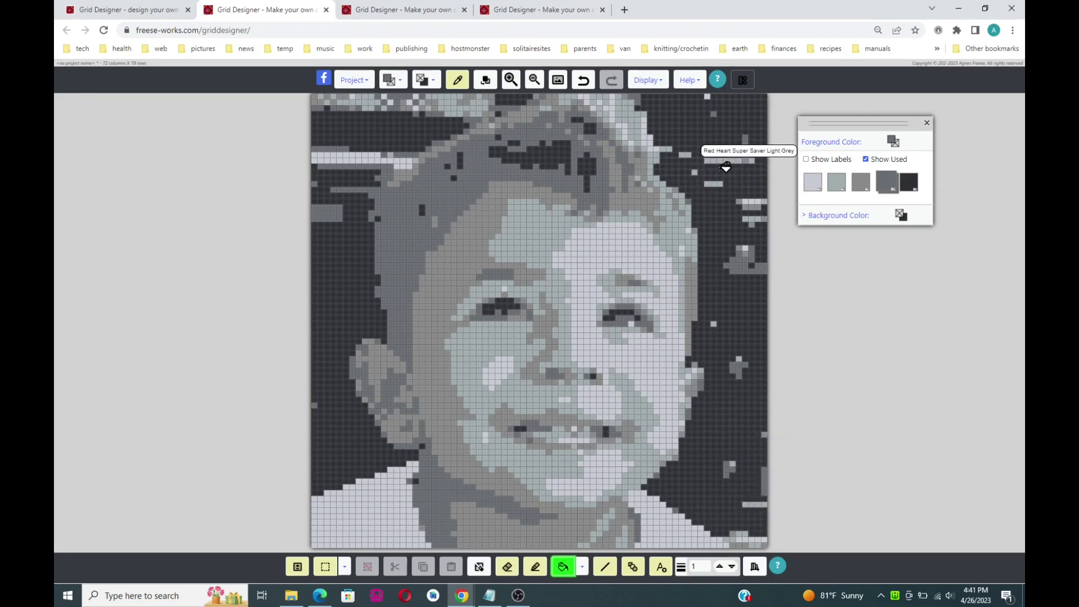
left_click(363, 153)
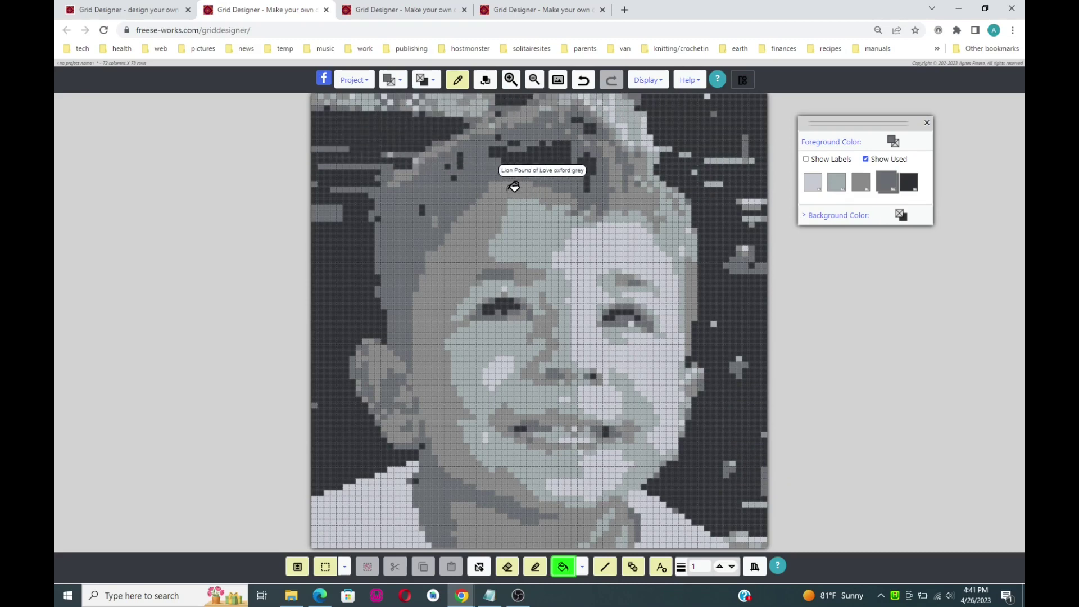
- Try to fill the gray streak left of the hair with charcoal, and undo that fill
left_click(374, 162)
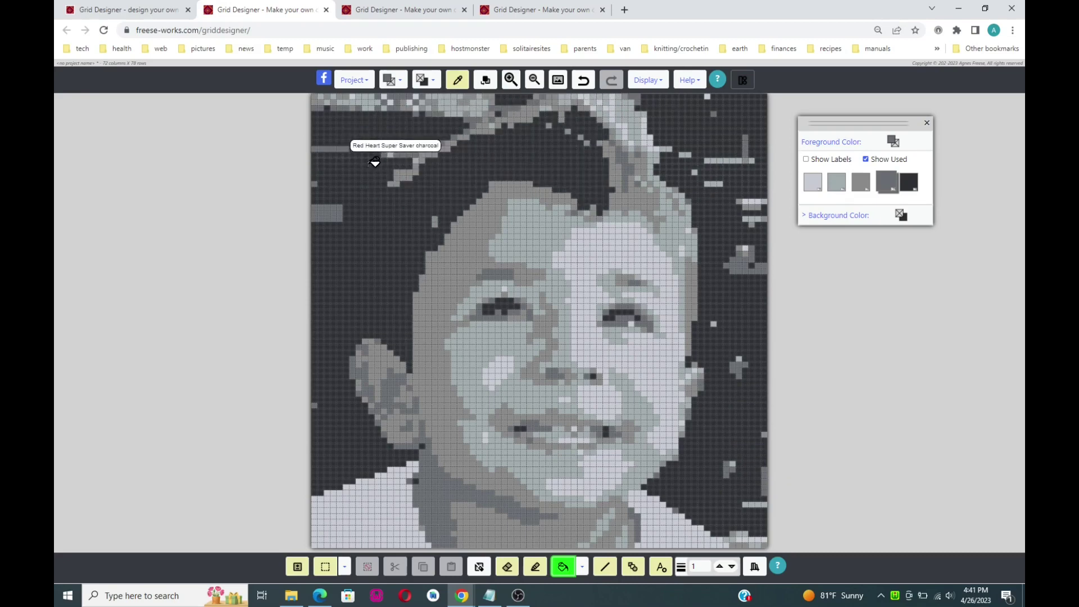
left_click(583, 82)
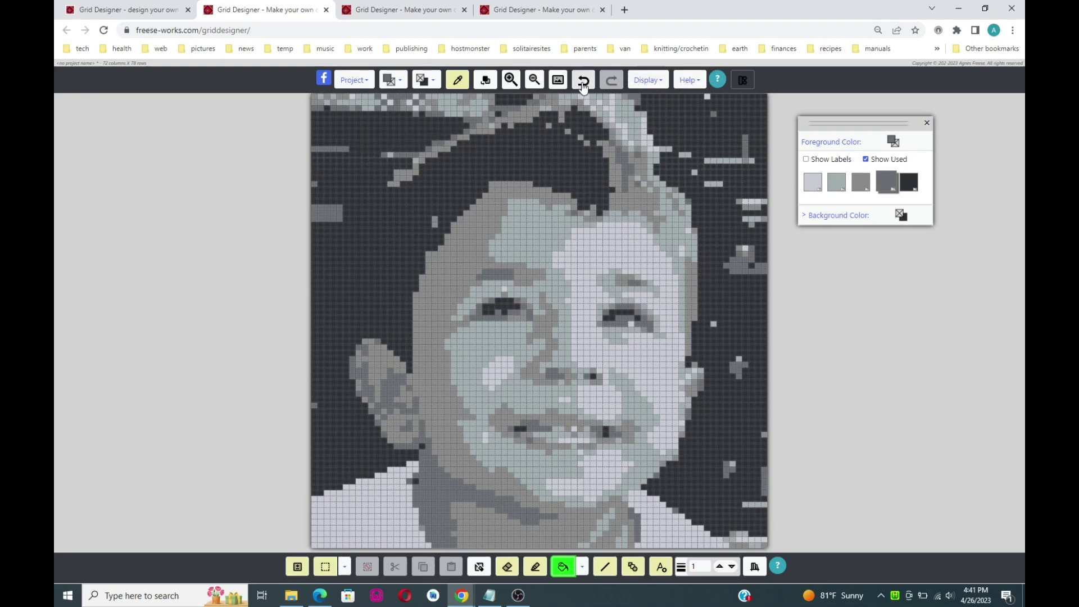
left_click(584, 82)
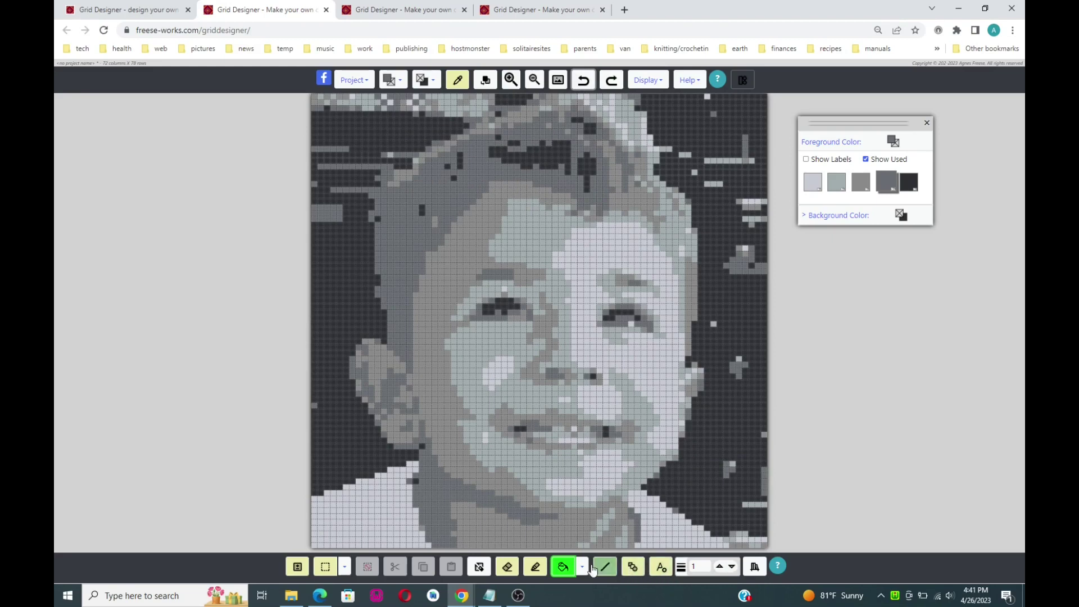
- Set the pencil thickness to 3 and paint charcoal over the leftover streaks and patches in the background left of the head
left_click(535, 569)
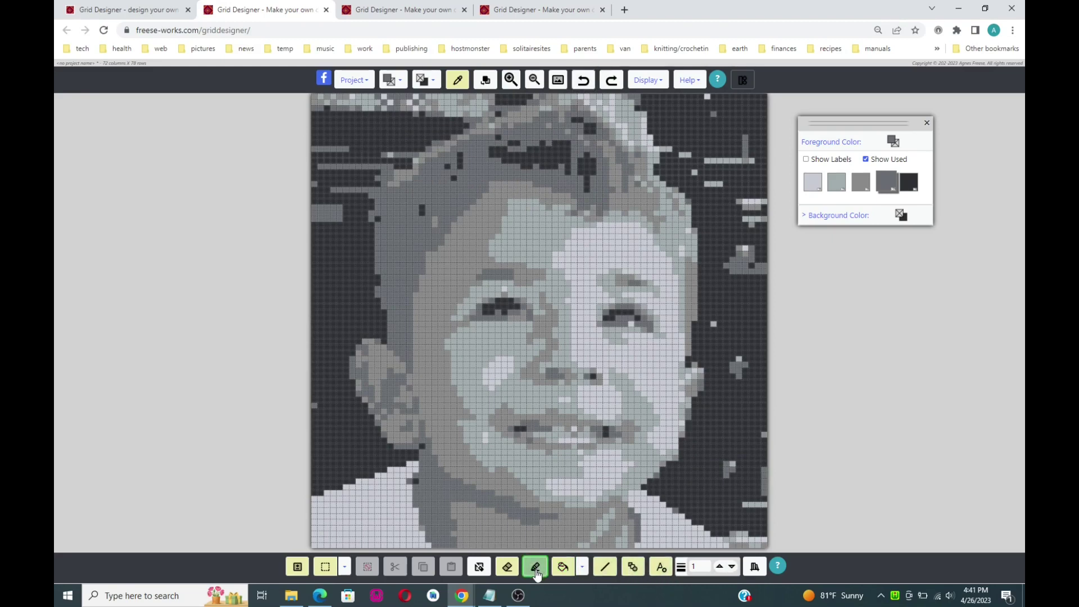
left_click(720, 567)
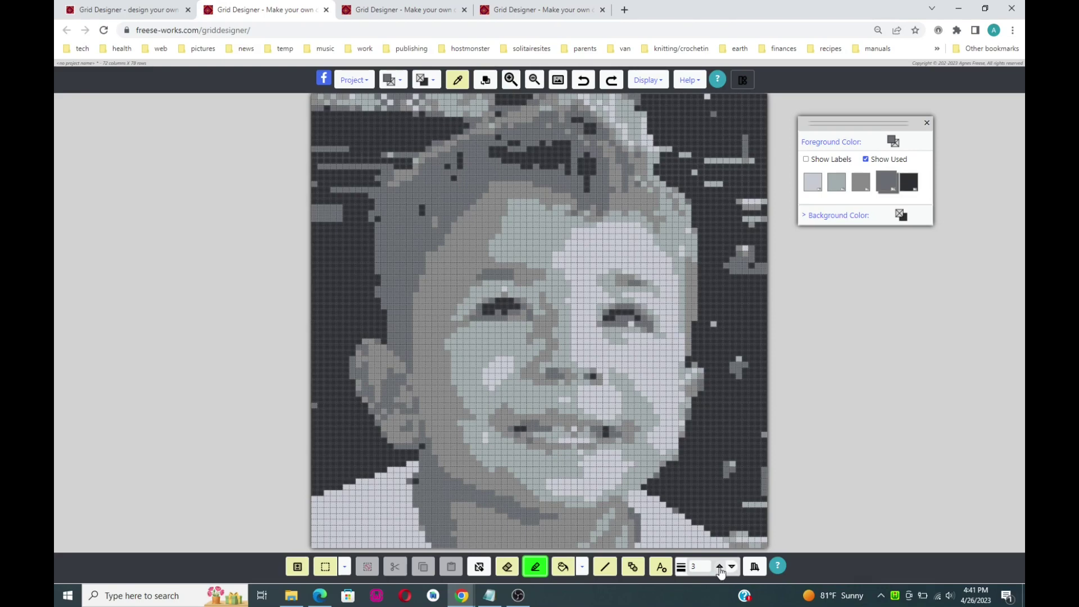
left_click(733, 567)
left_click(681, 502)
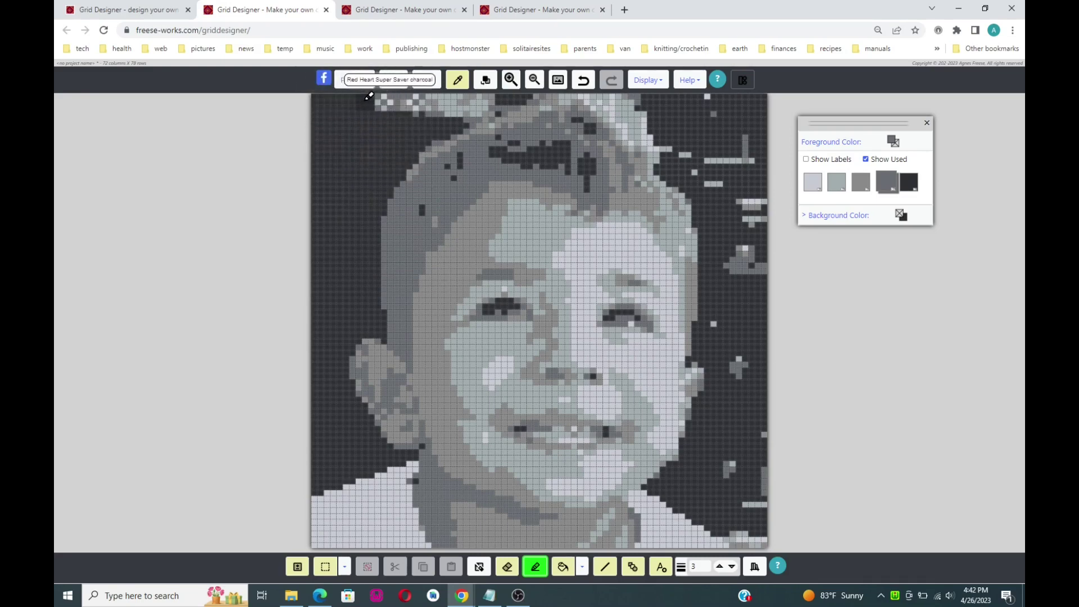
- Paint charcoal over the remaining background patches above and right of the head, and tidy the top edge of the hair
mouse_move(409, 97)
left_mouse_down()
mouse_move(487, 102)
mouse_move(425, 110)
mouse_move(469, 106)
left_mouse_up()
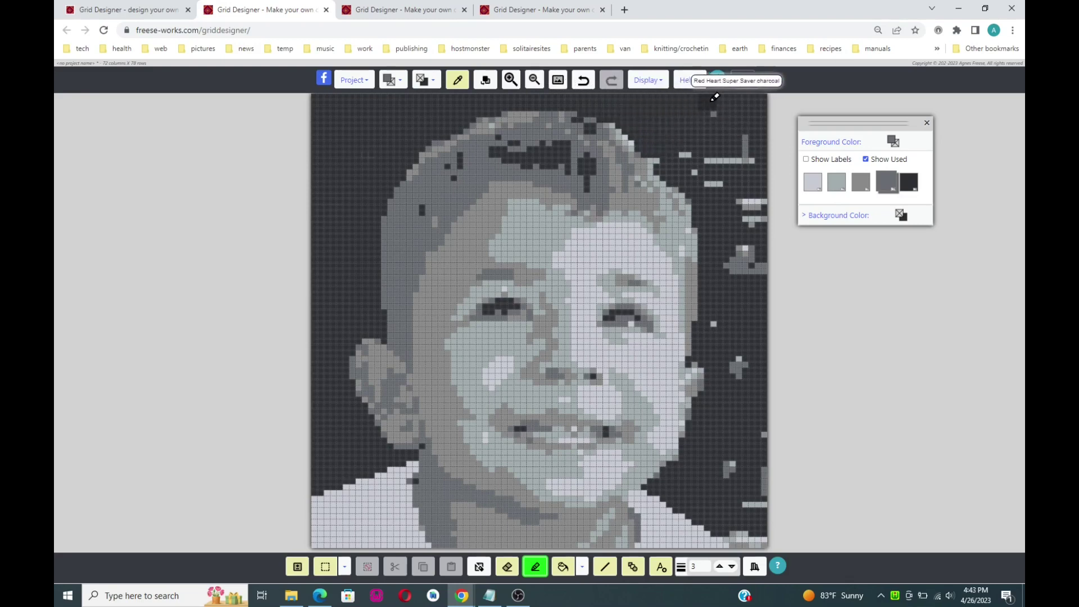
mouse_move(714, 97)
left_mouse_down()
mouse_move(688, 147)
mouse_move(743, 150)
mouse_move(749, 134)
mouse_move(747, 163)
mouse_move(703, 171)
mouse_move(757, 205)
mouse_move(757, 231)
mouse_move(732, 263)
mouse_move(751, 244)
mouse_move(761, 265)
mouse_move(722, 324)
mouse_move(739, 347)
mouse_move(744, 412)
mouse_move(766, 436)
mouse_move(762, 529)
mouse_move(729, 531)
mouse_move(762, 539)
mouse_move(759, 482)
mouse_move(735, 474)
mouse_move(744, 434)
left_mouse_up()
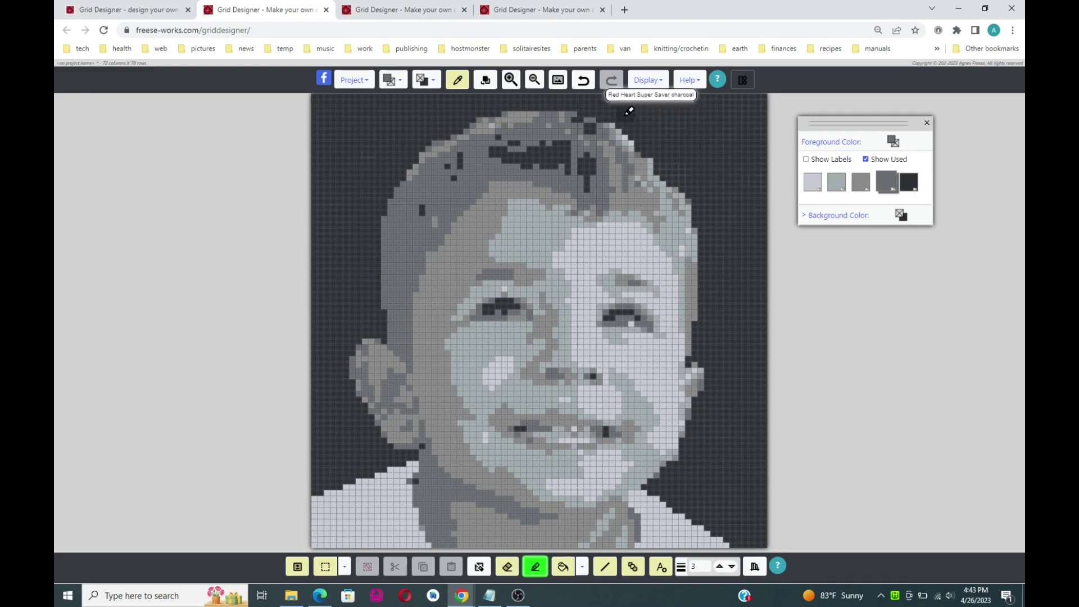
mouse_move(597, 102)
left_mouse_down()
mouse_move(509, 99)
mouse_move(463, 114)
left_mouse_up()
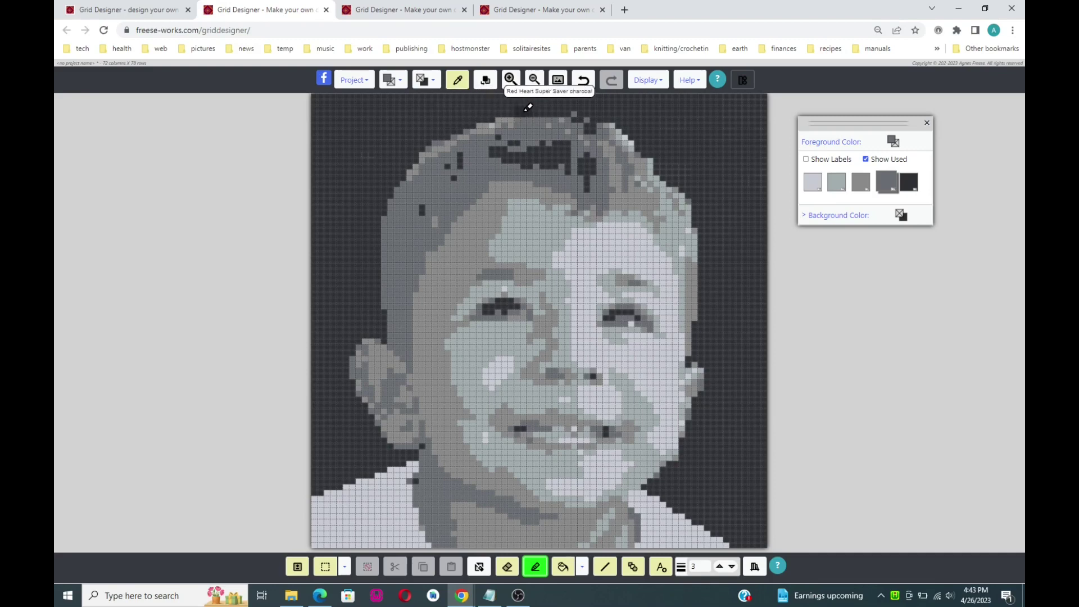
left_click(572, 111)
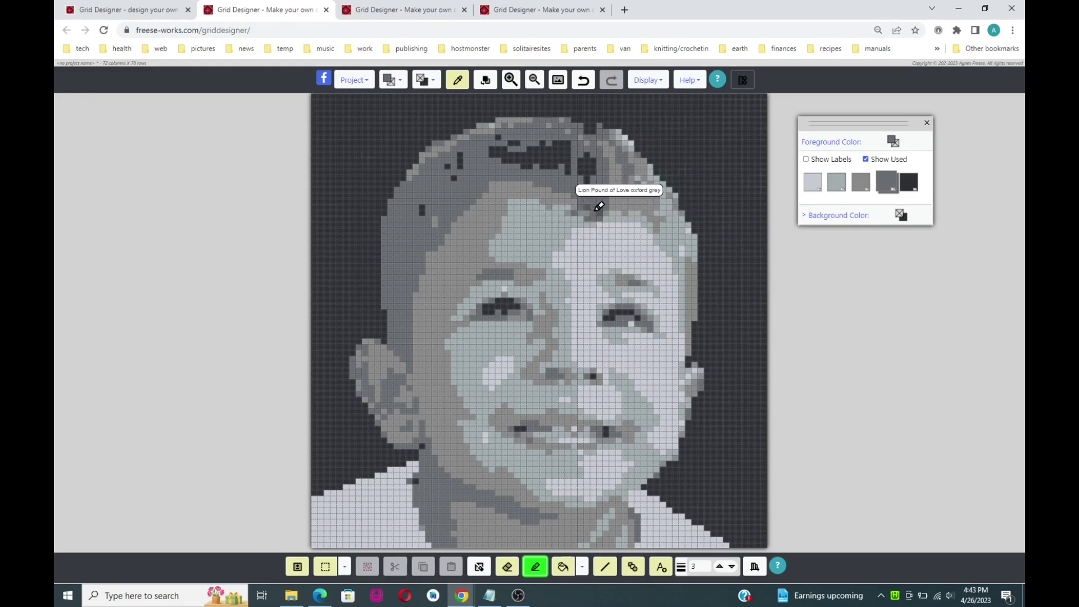
left_click(535, 81)
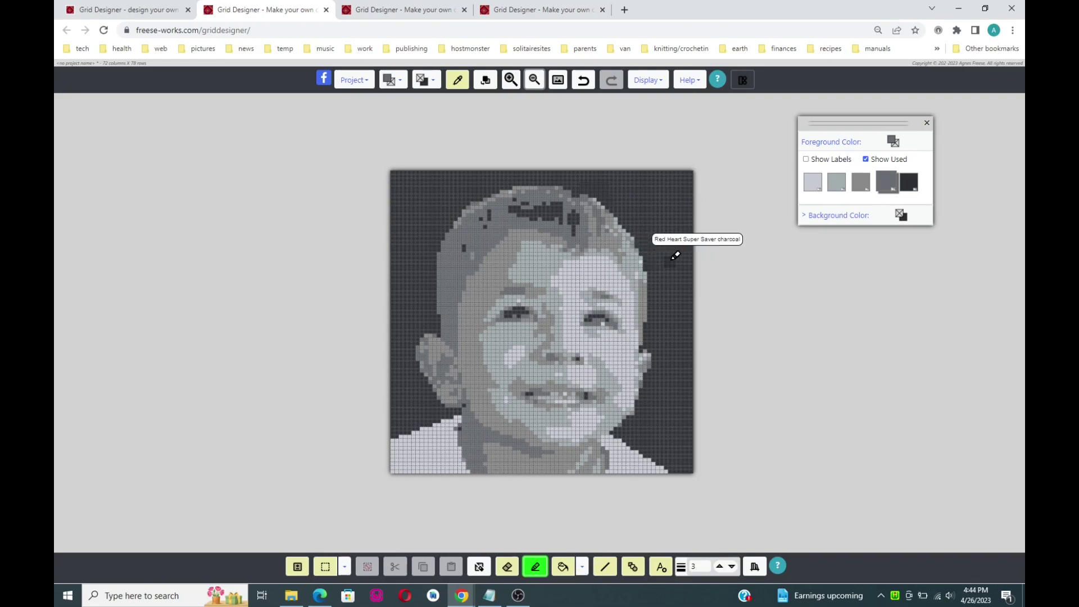
left_click(636, 187)
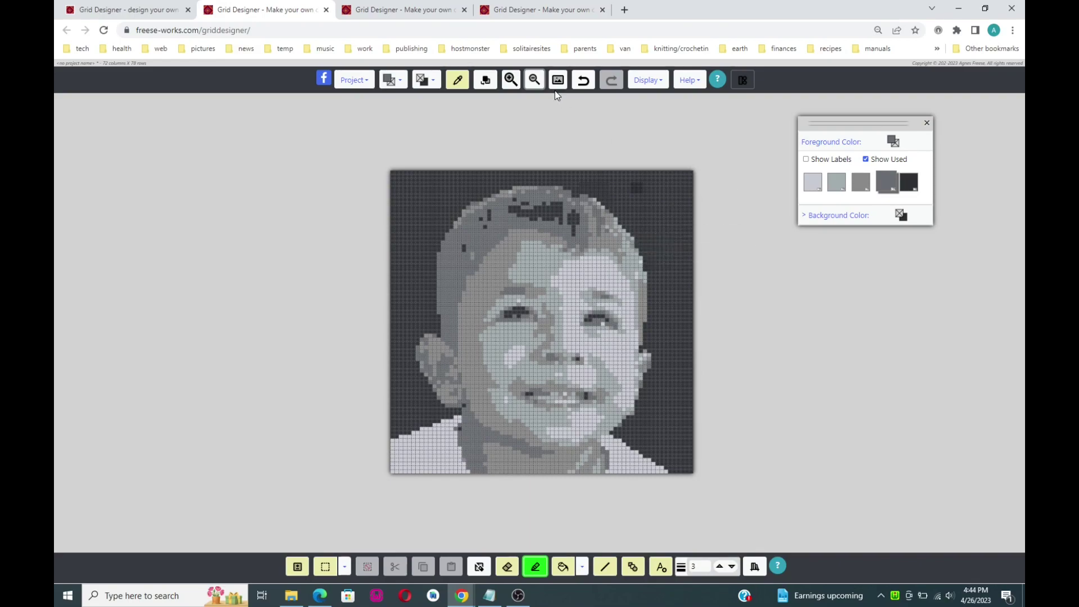
- Set the pencil thickness to 1 and clean the leftover spots in the charcoal background above and right of the head
left_click(512, 82)
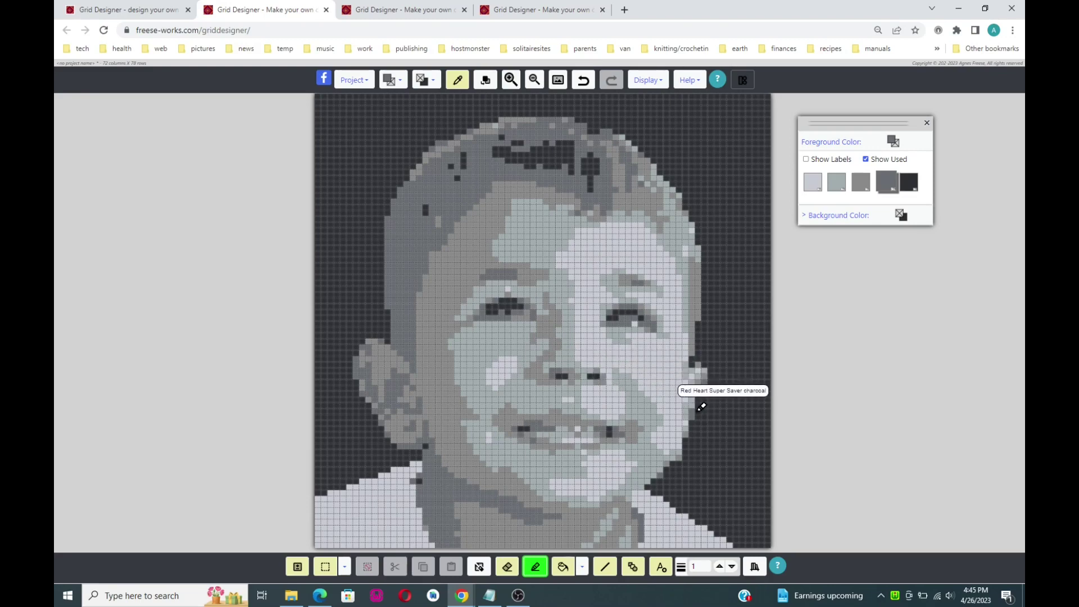
left_click(533, 84)
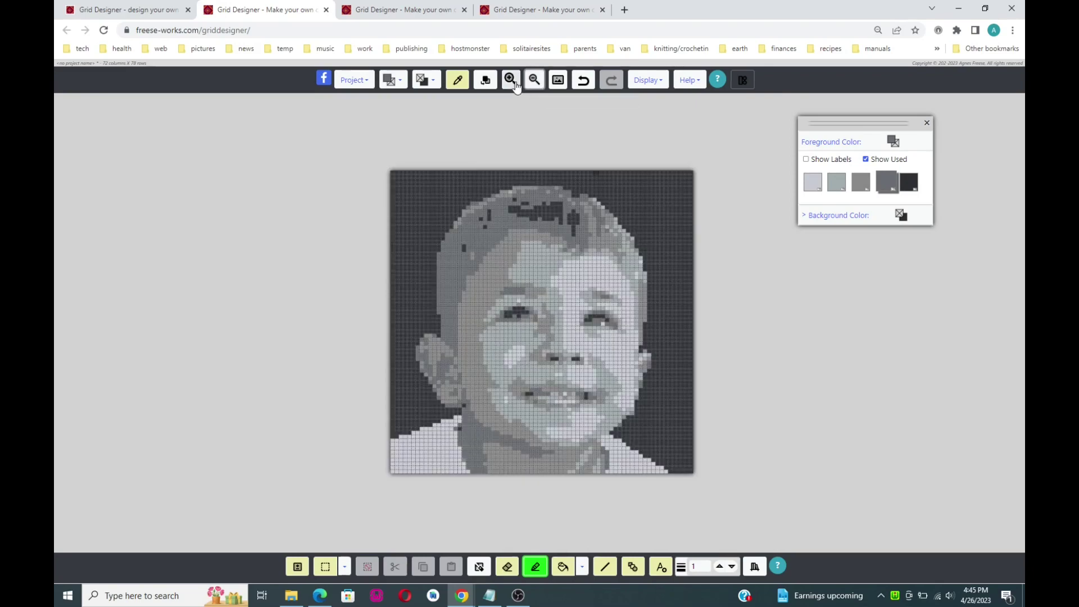
left_click(511, 80)
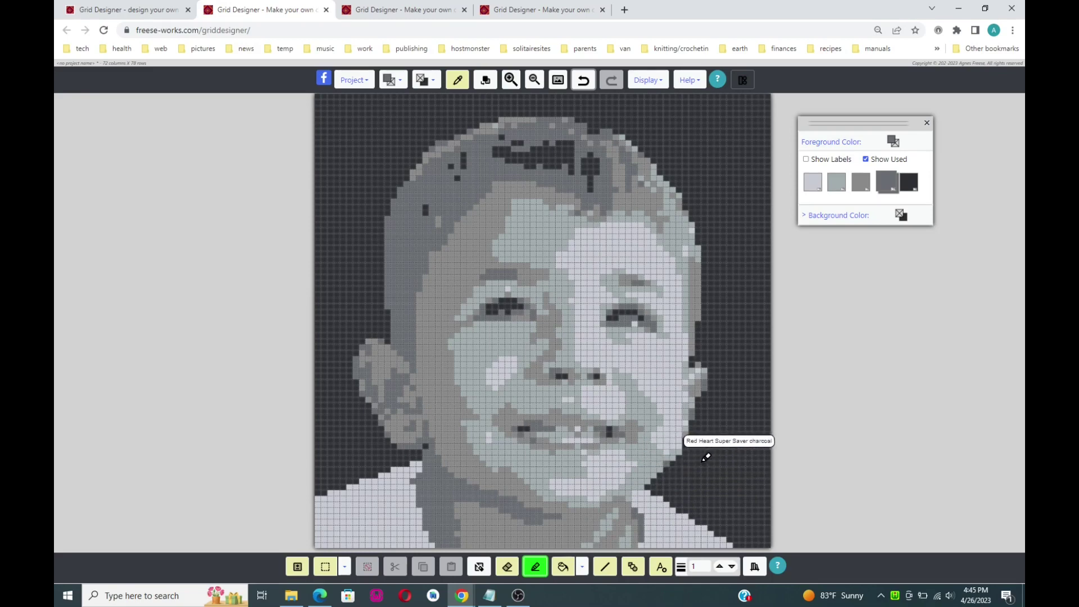
- Retouch the hair's upper outline with Premier Basix Light Gray and the middle gray shade
left_click(399, 82)
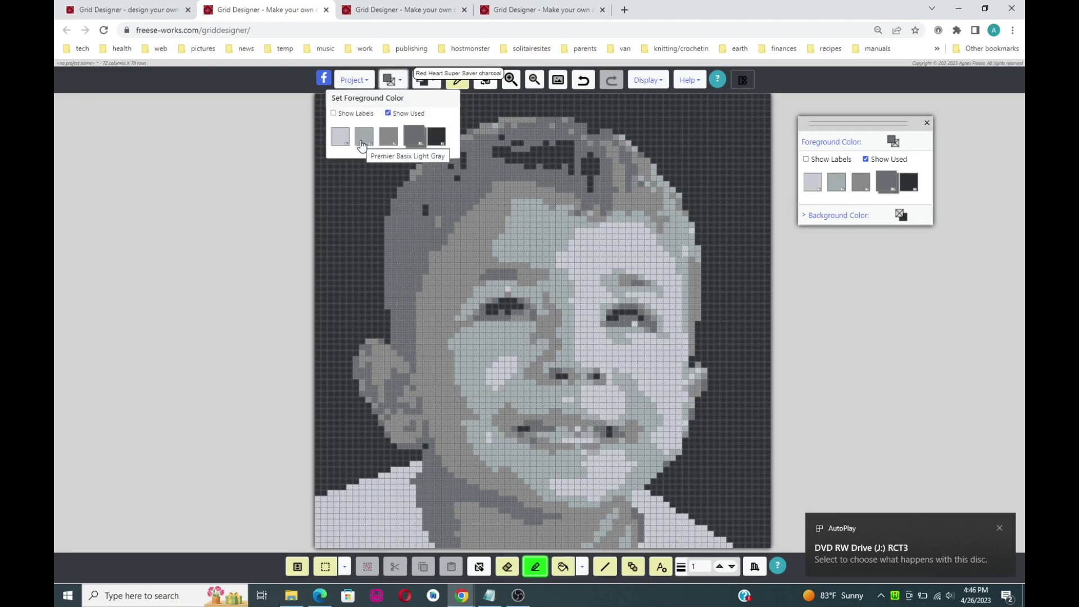
left_click(361, 145)
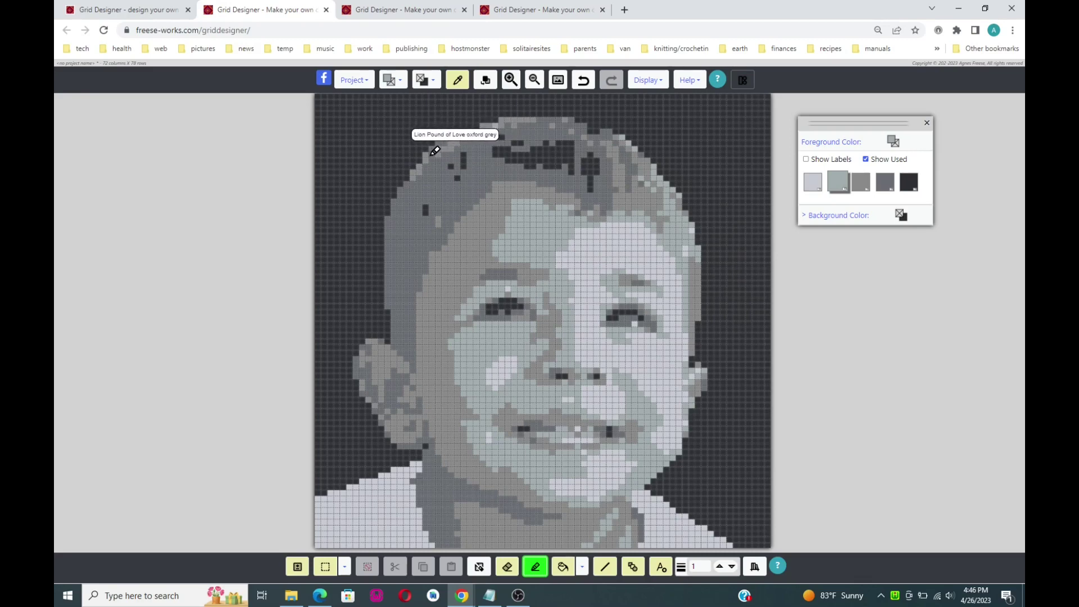
left_click(402, 87)
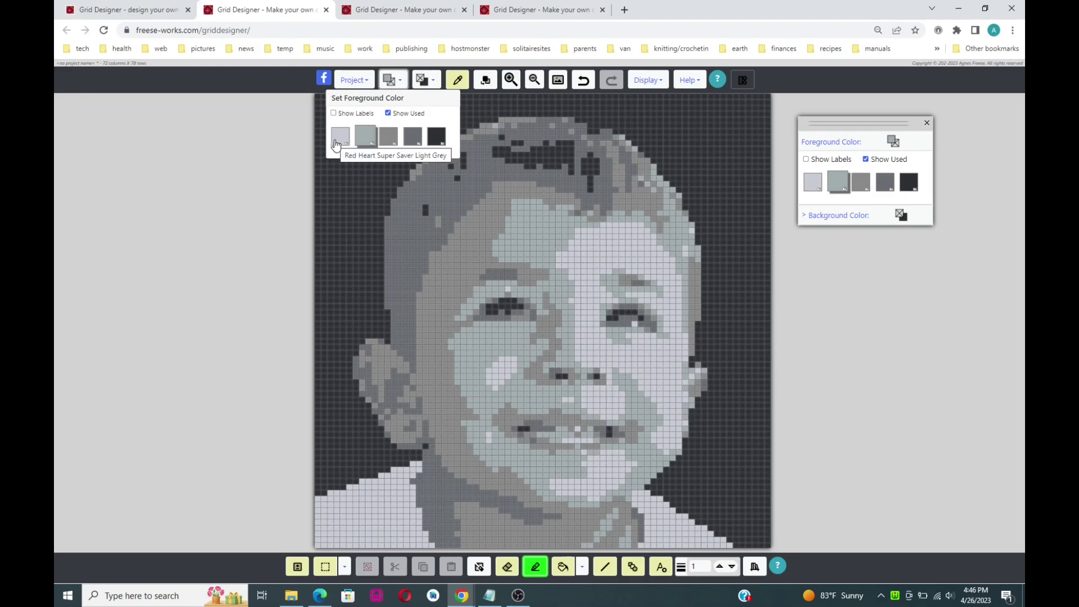
left_click(377, 144)
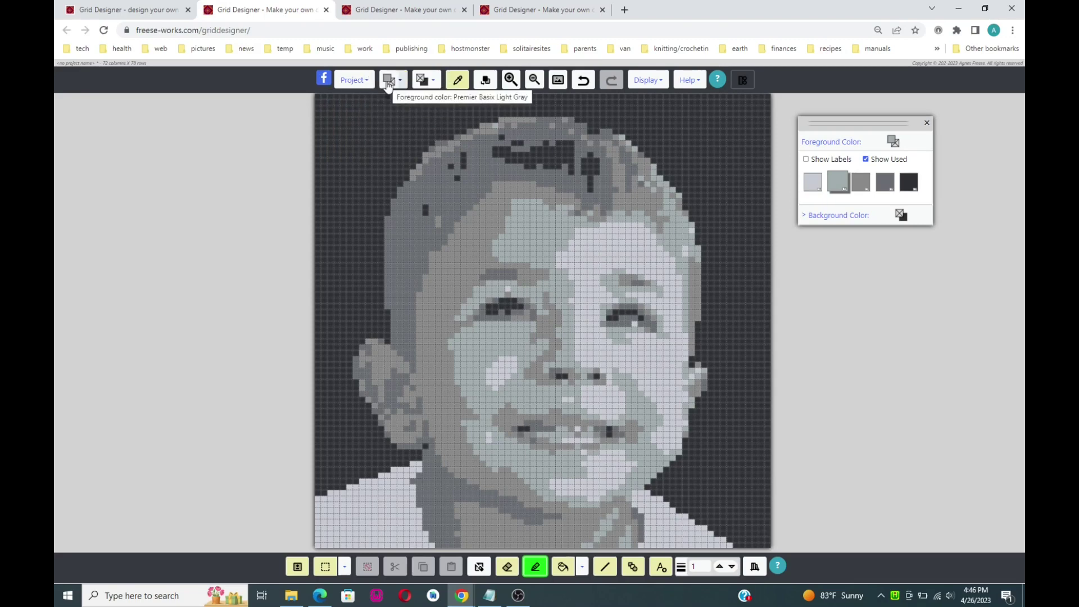
left_click(388, 82)
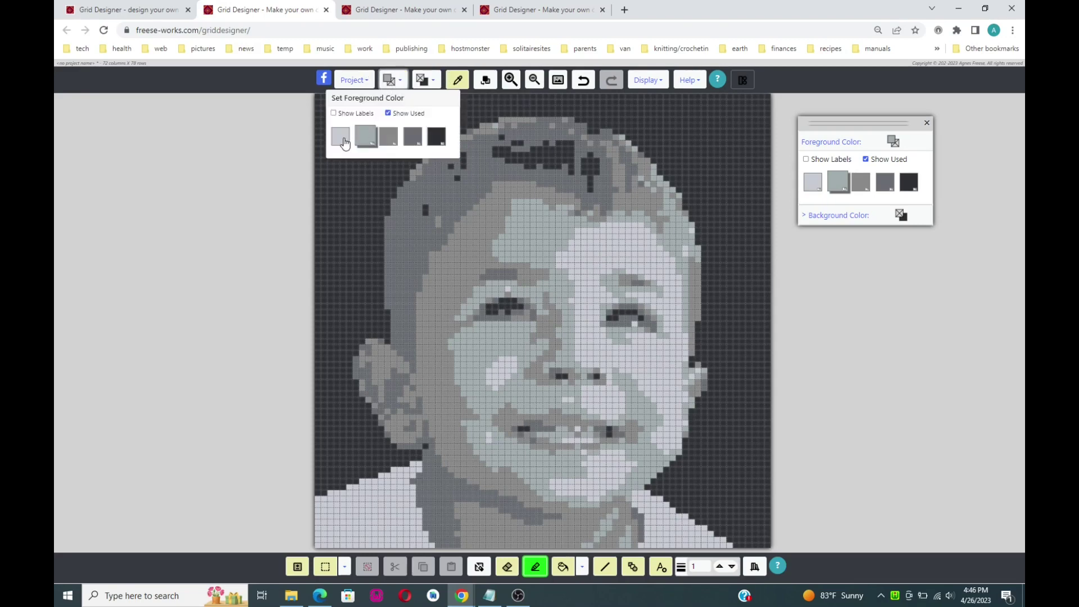
left_click(386, 141)
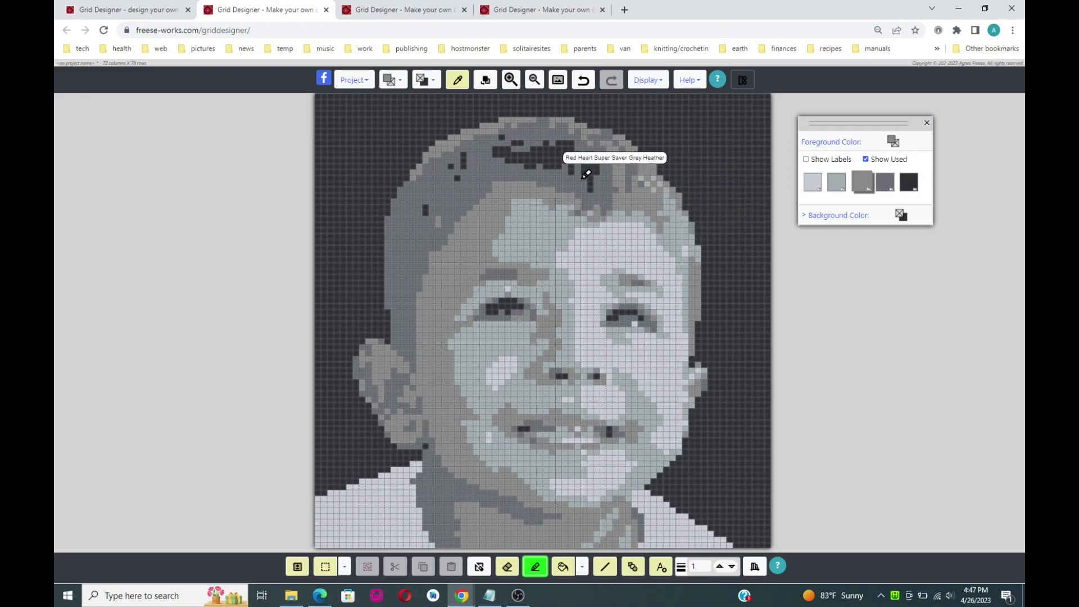
- Retouch the hair highlights and ear on the light side of the head, using Red Heart Super Saver Light Grey and neighboring gray shades
left_click(404, 84)
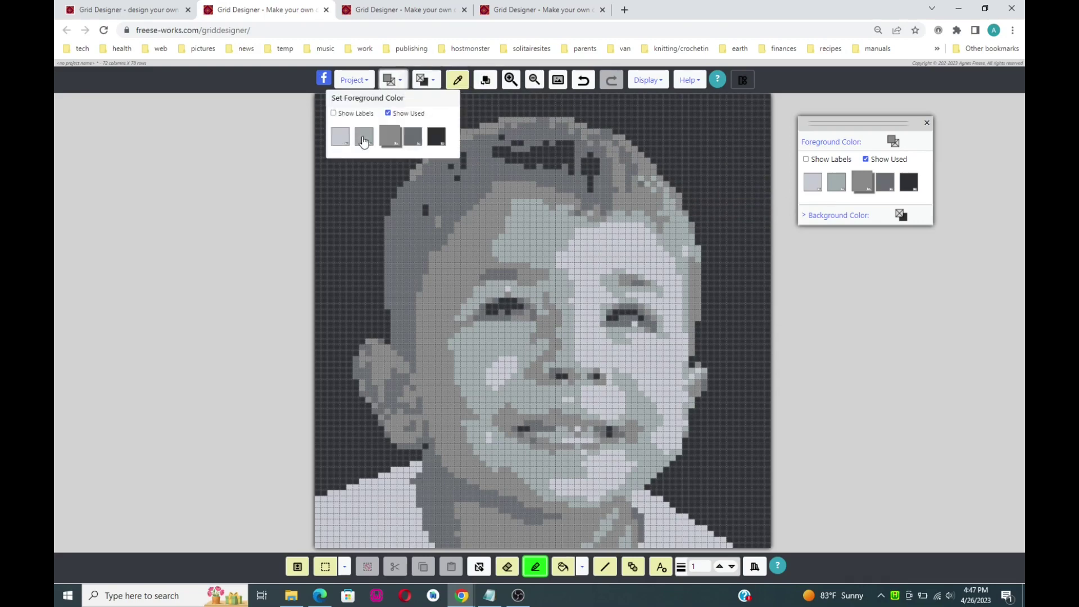
left_click(364, 141)
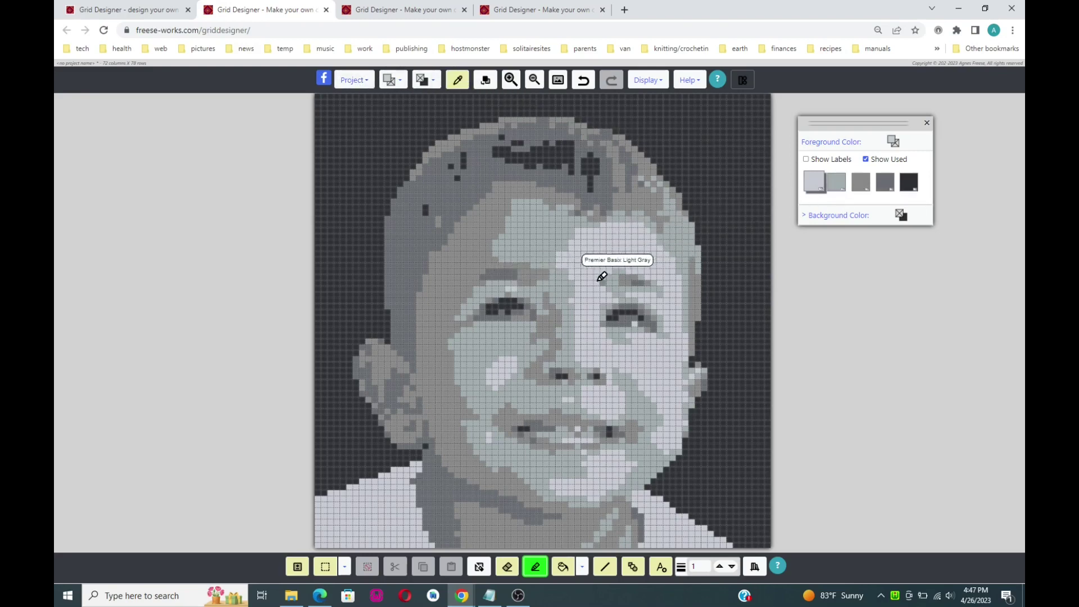
left_click(838, 183)
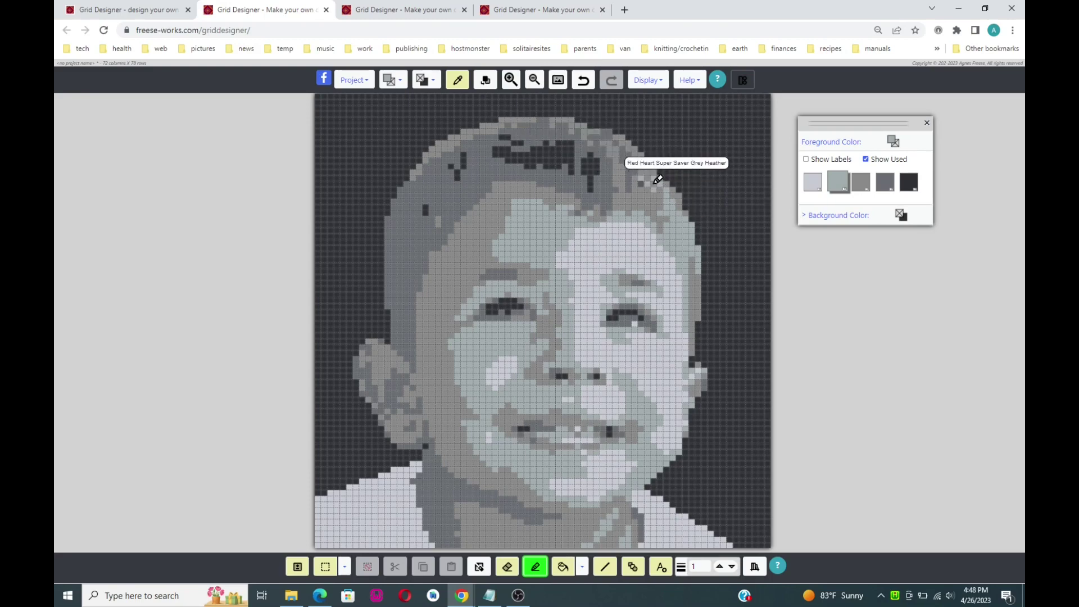
left_click(813, 184)
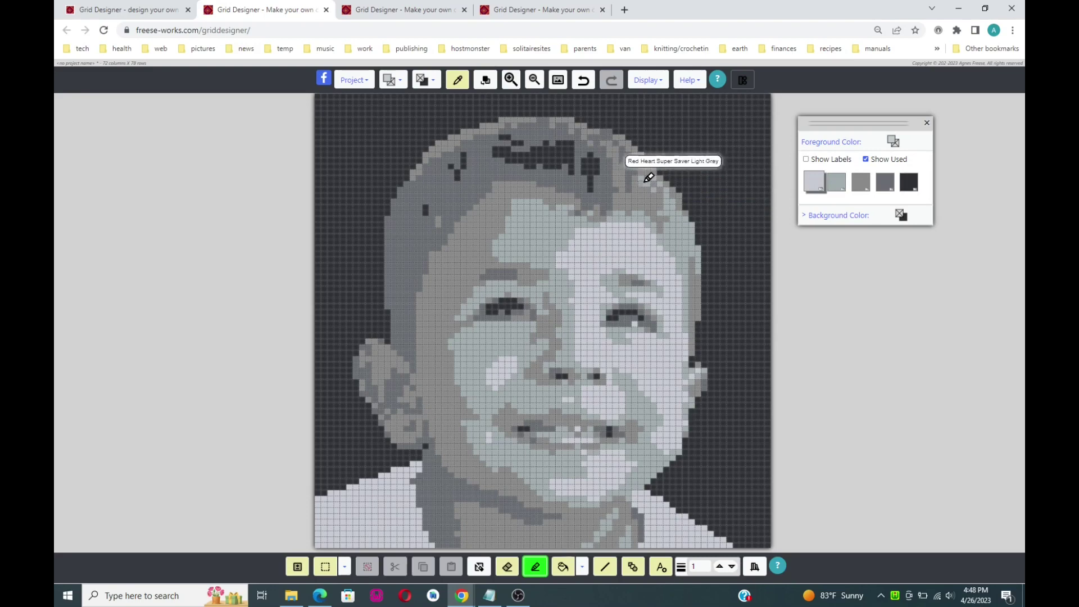
left_click(836, 182)
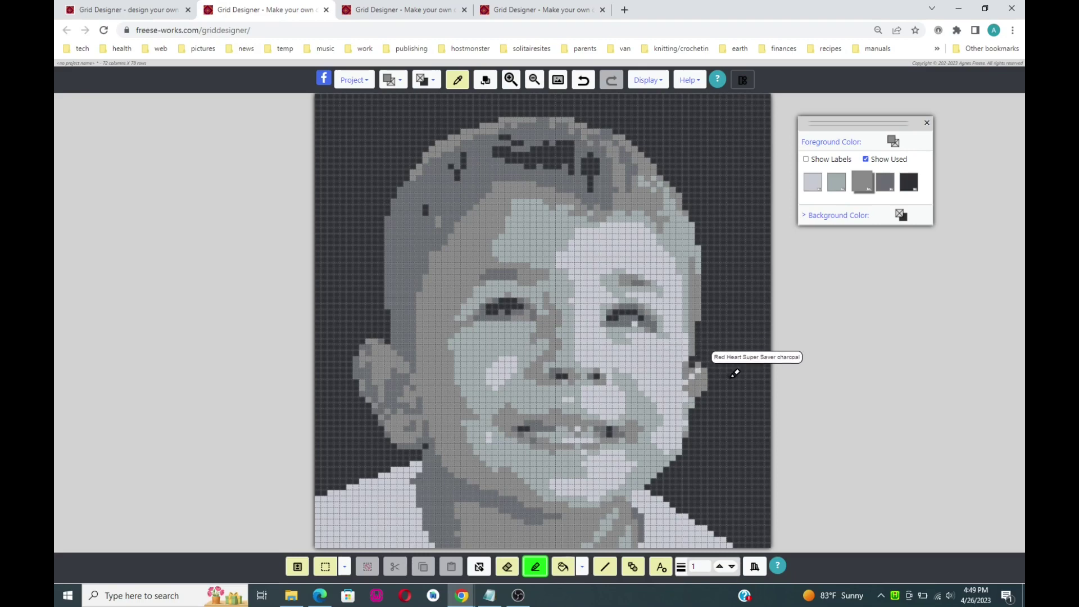
left_click(535, 83)
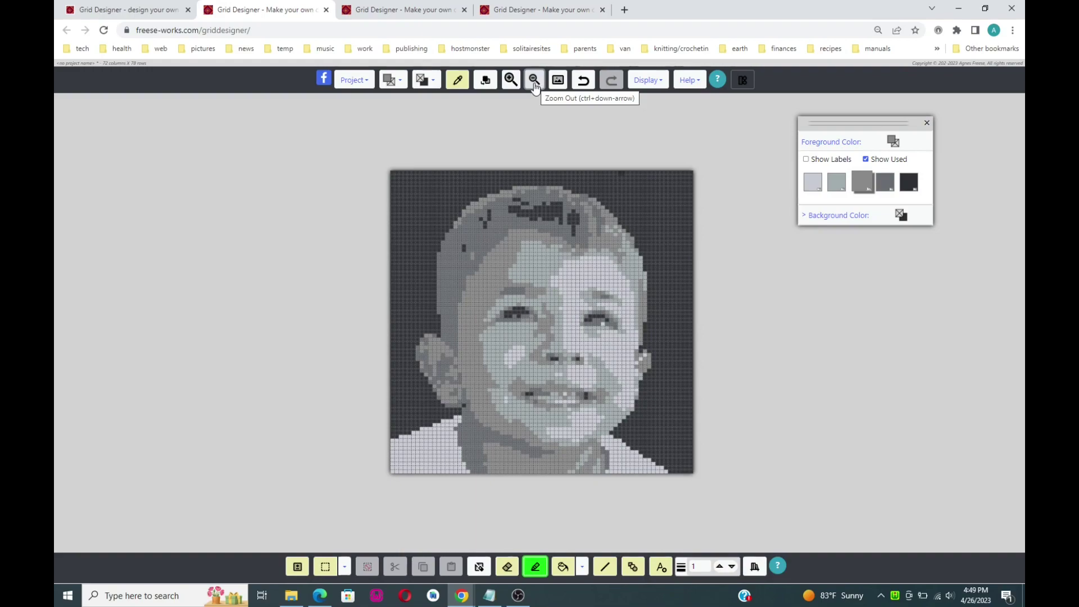
left_click(511, 82)
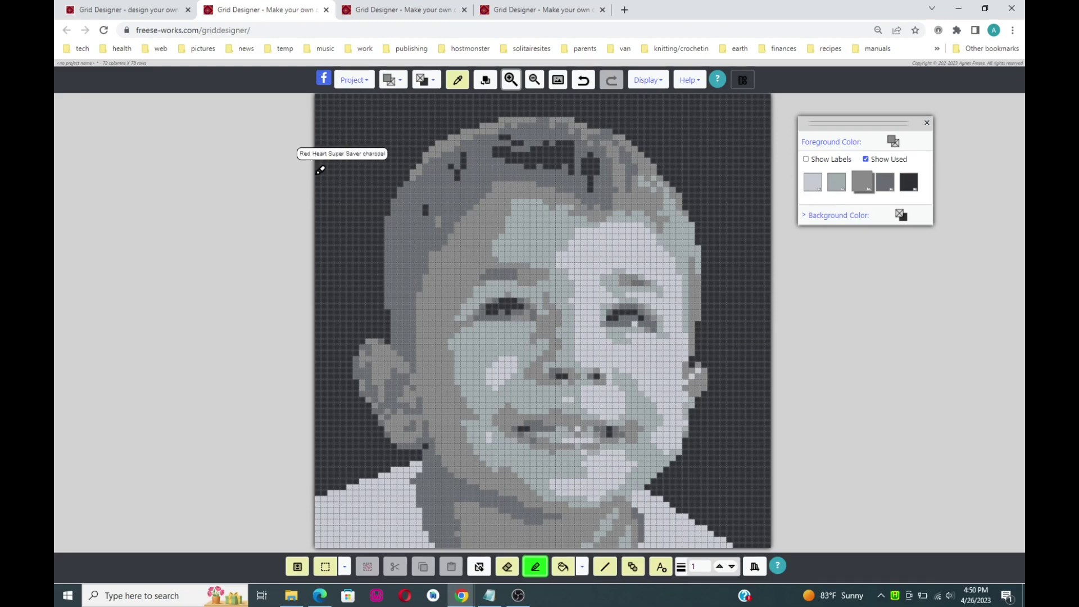
- Save the finished chart as a project under the child's first name
left_click(350, 82)
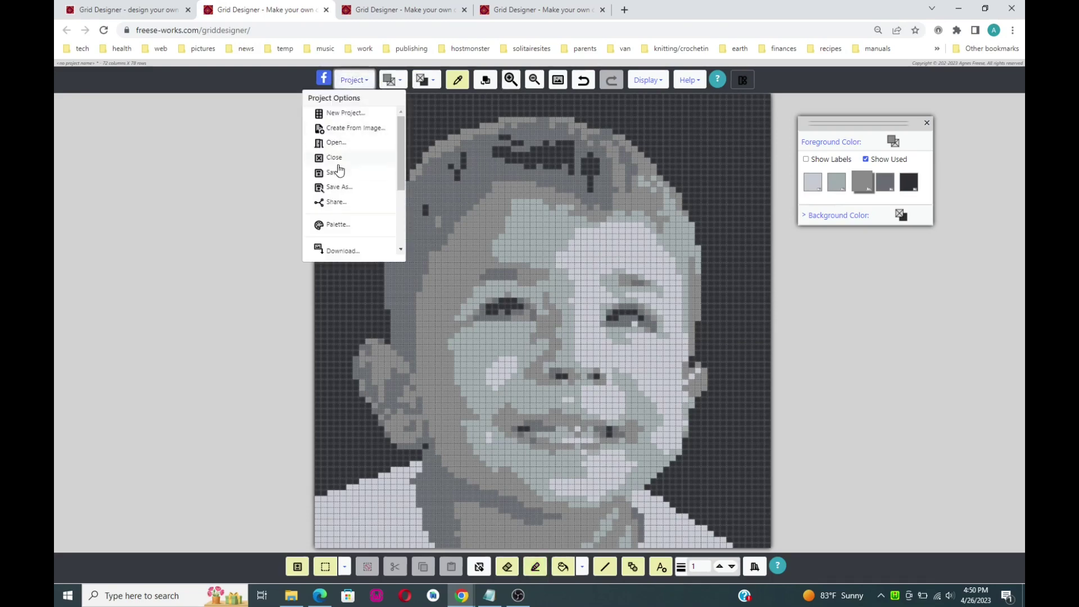
left_click(336, 177)
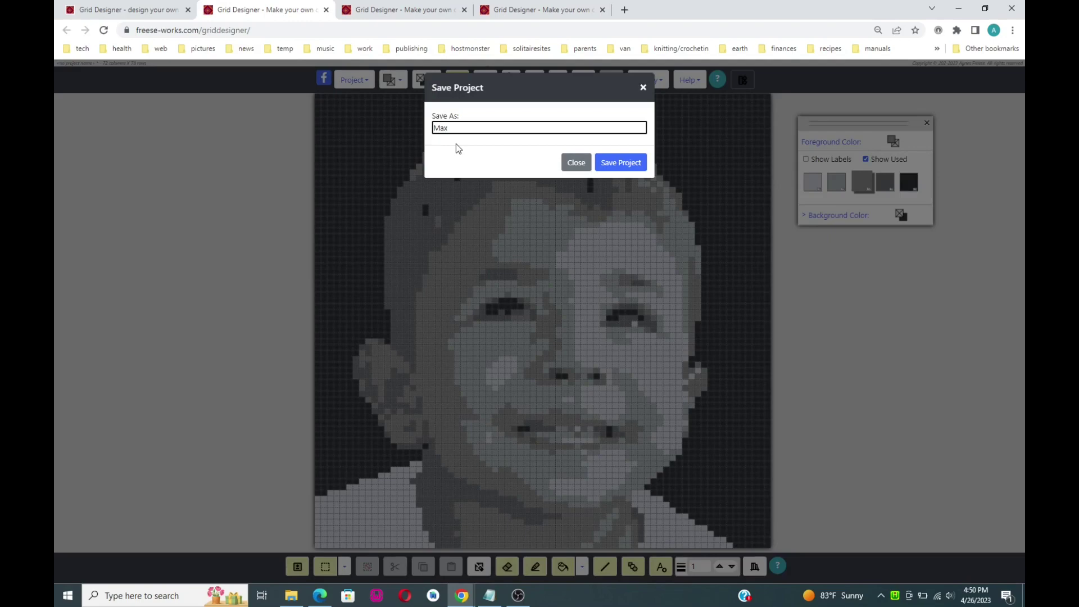
left_click(622, 163)
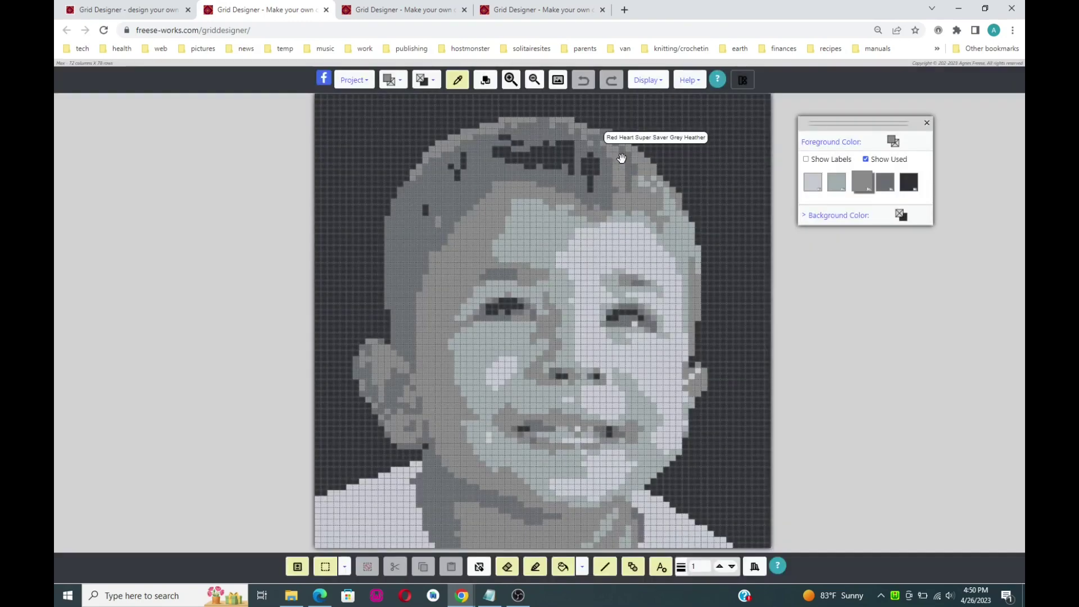
- Start a new project from an image and load the family photo IMG_0714.jpeg
left_click(350, 82)
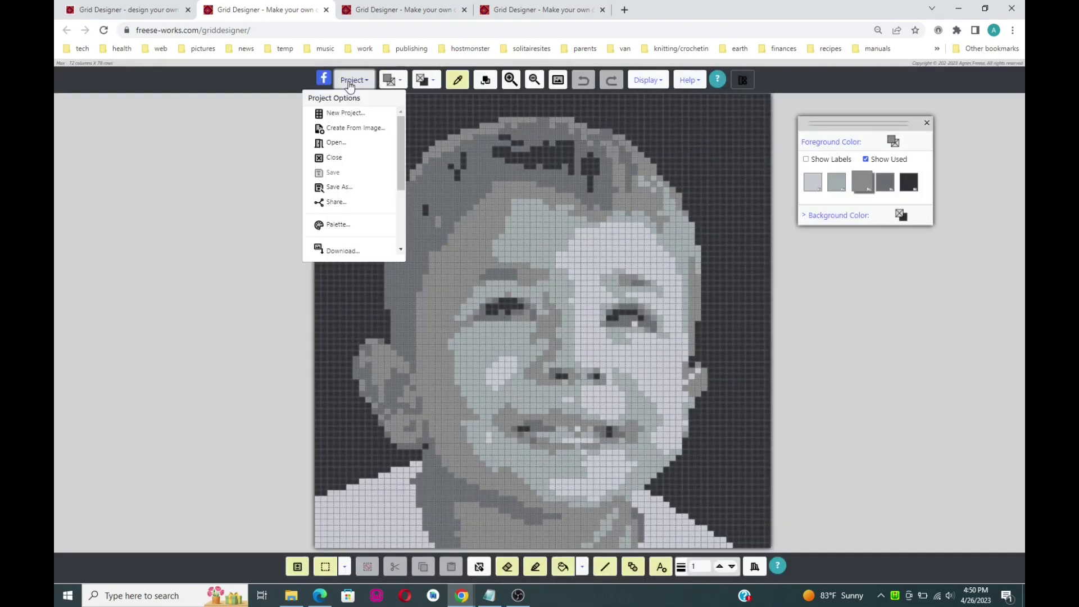
left_click(338, 131)
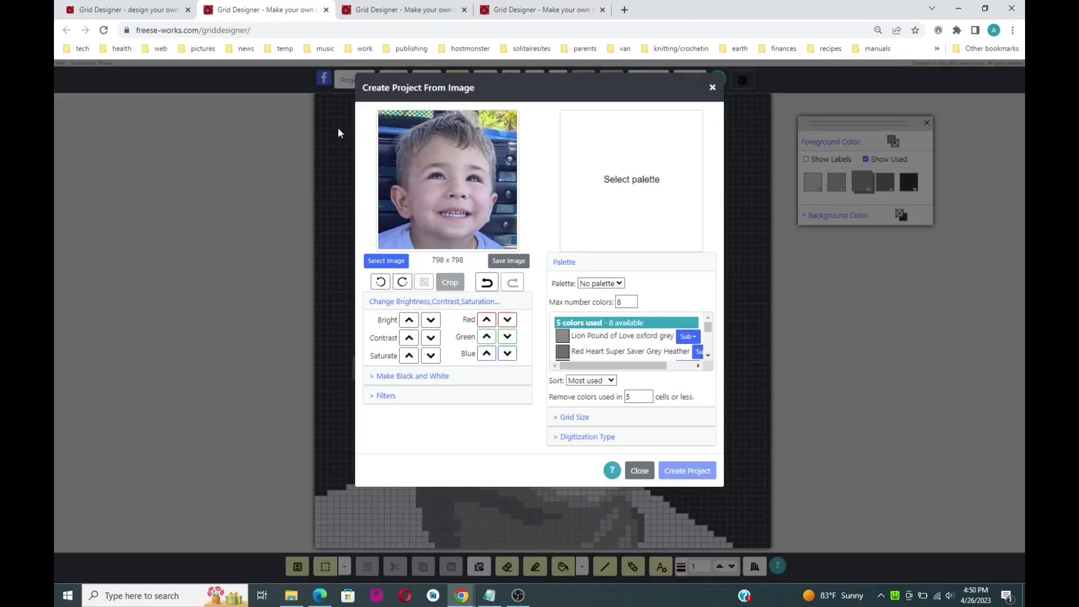
left_click(394, 265)
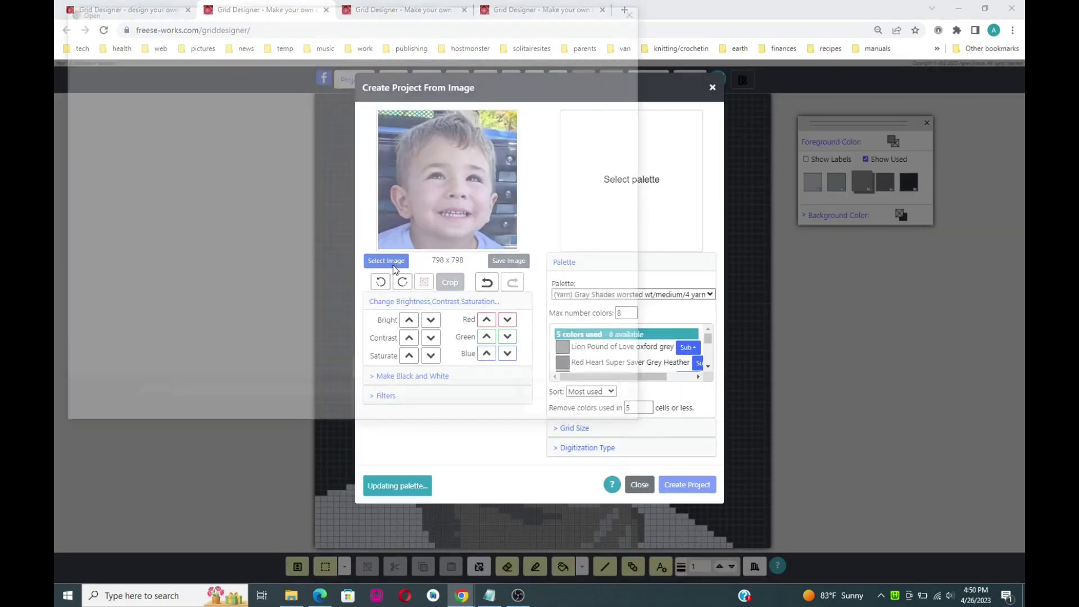
left_click(196, 101)
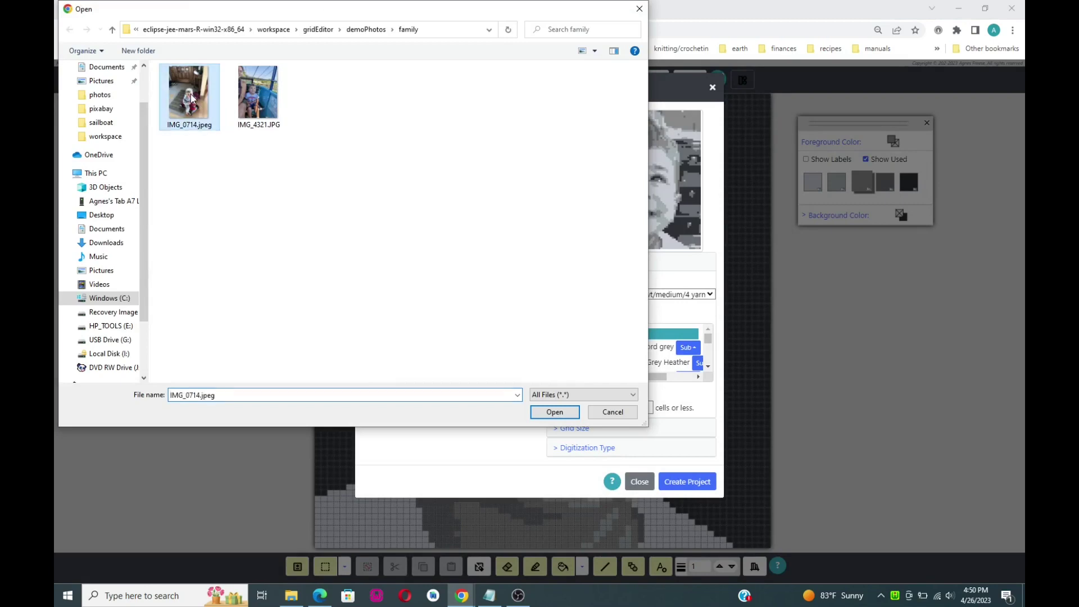
left_click(554, 413)
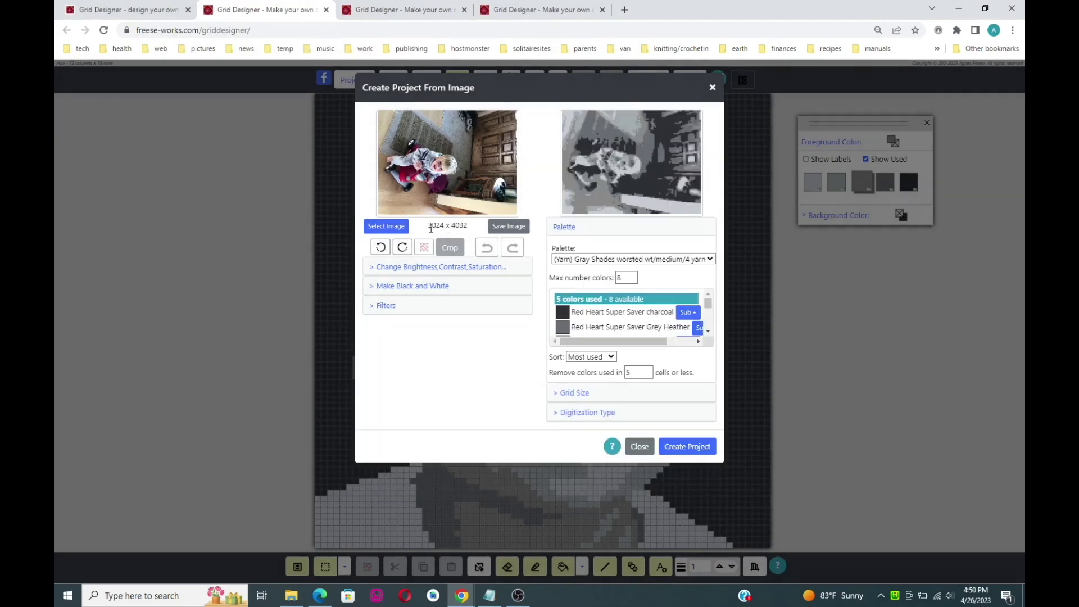
- Rotate the photo counterclockwise until upright and crop it to the child's head and shoulders, about 806 x 957 pixels
left_click(380, 250)
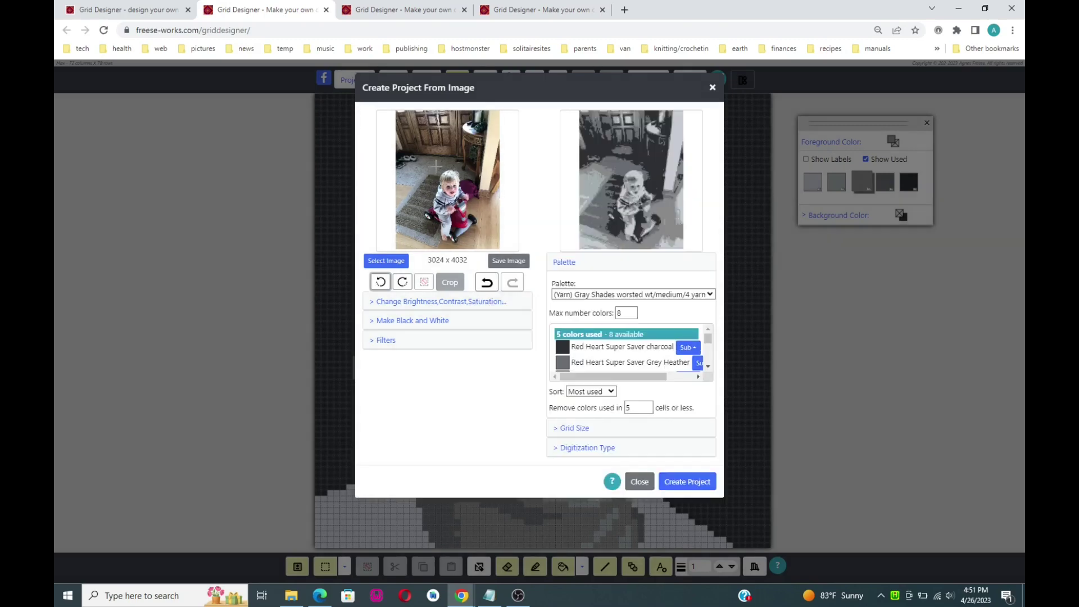
left_click_drag(437, 167, 463, 198)
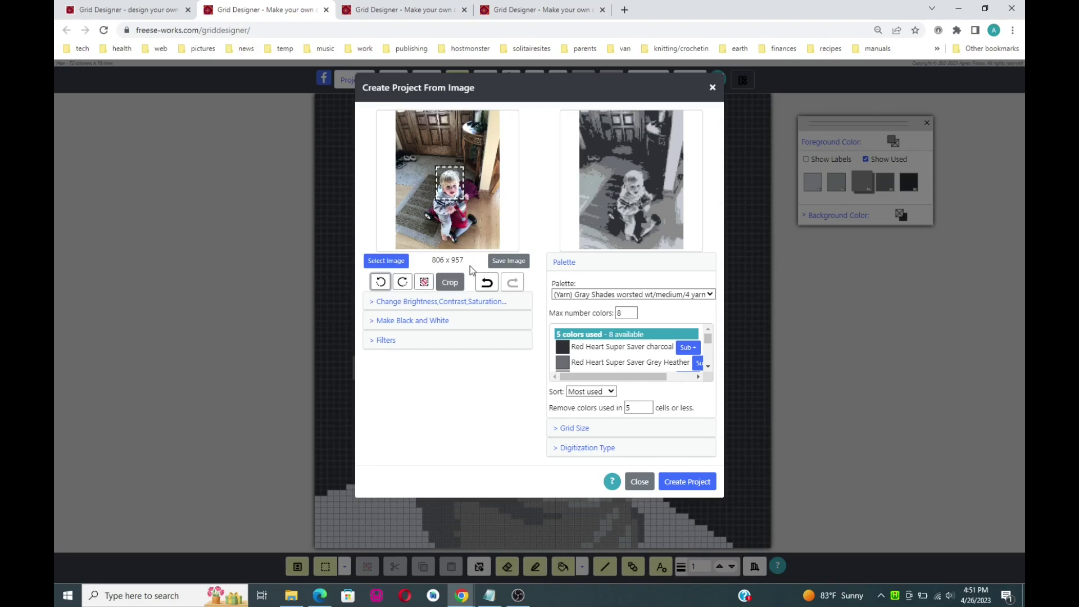
left_click(451, 281)
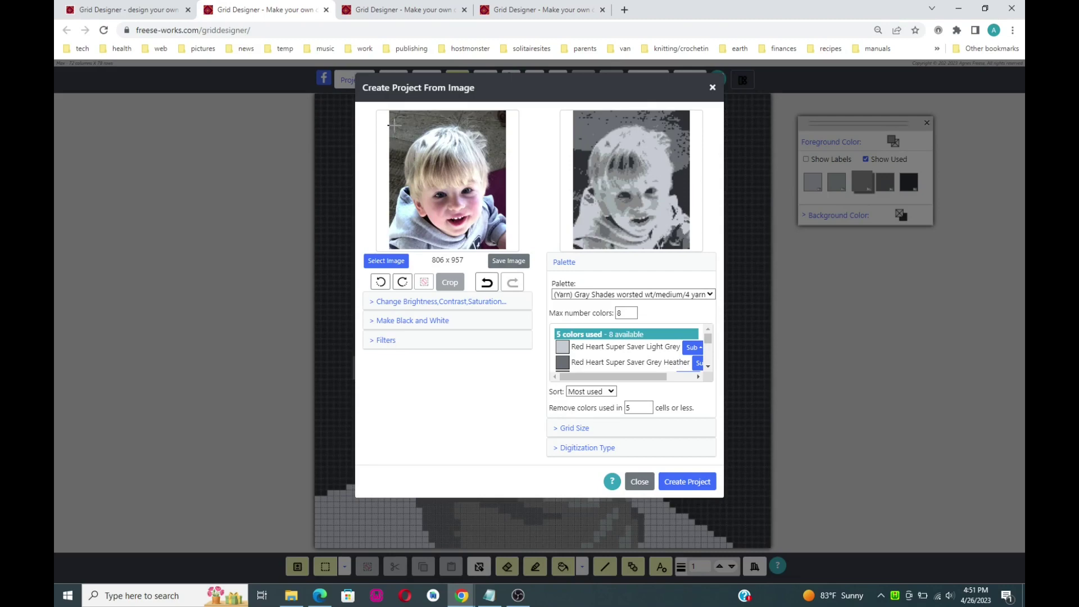
- Discard the first rectangular selection and crop the portrait to a 791 x 791 pixel square around the child's head
left_click_drag(395, 126, 502, 241)
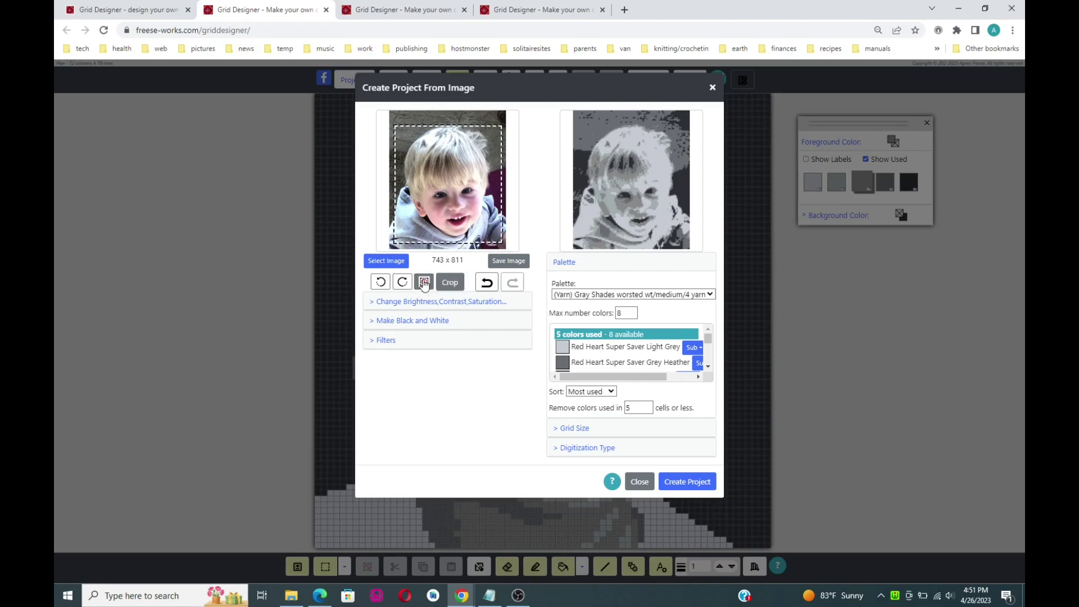
left_click(424, 283)
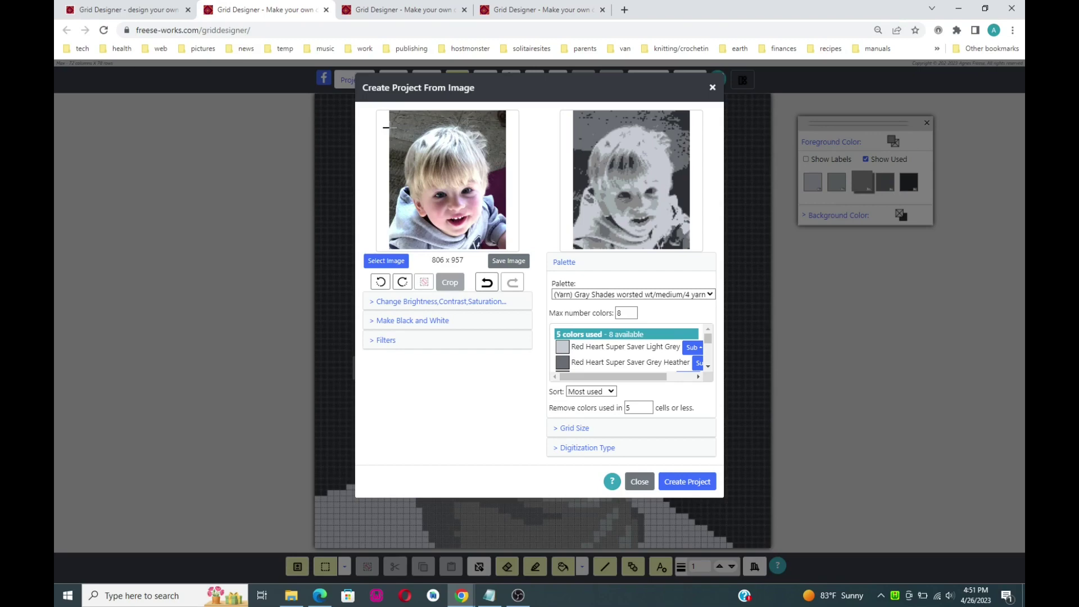
left_click_drag(386, 126, 504, 241)
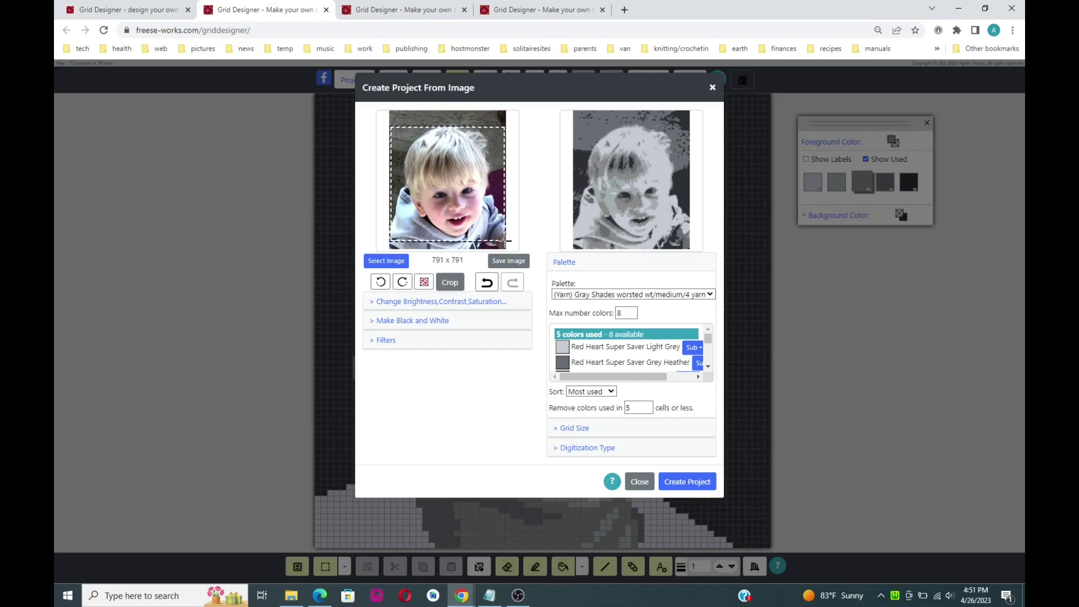
left_click(449, 283)
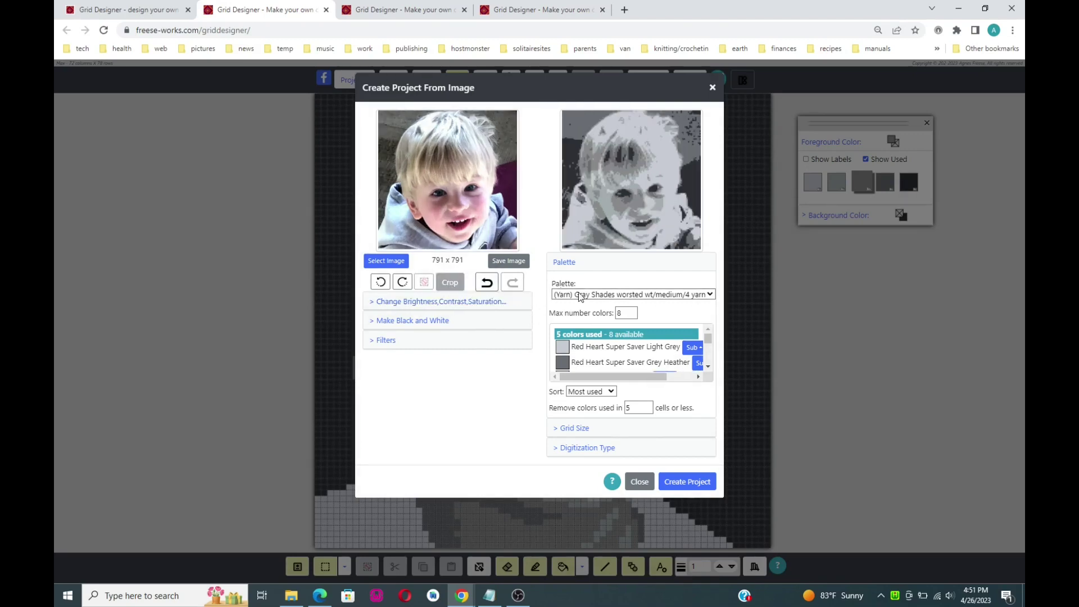
- Apply the (Yarn) Sepia shades worsted wt/medium/4 yarn palette and lower the photo's brightness
left_click(702, 297)
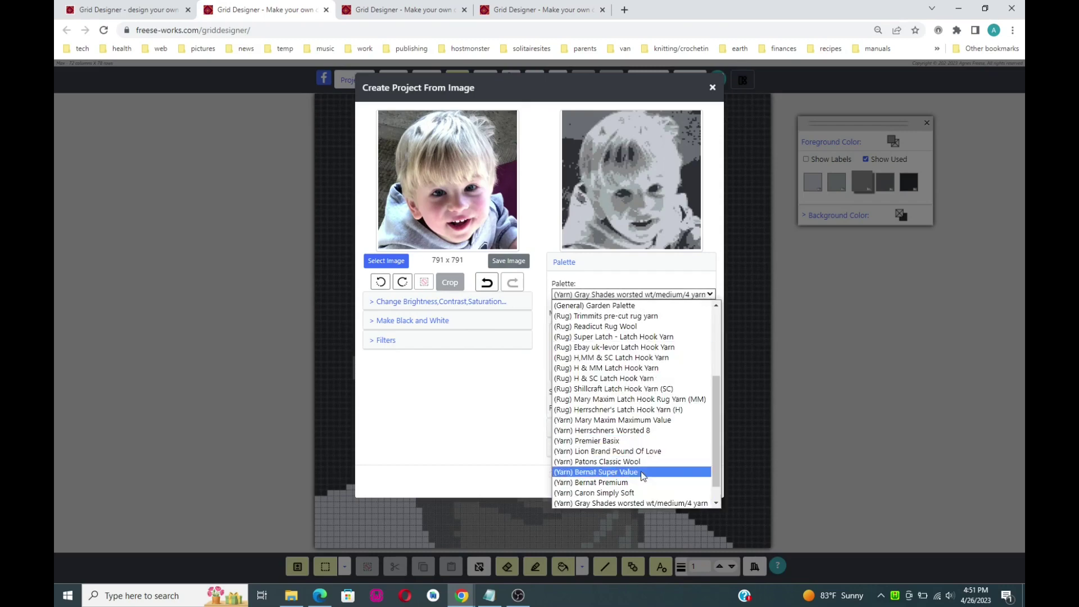
scroll(644, 477, "down", 1)
left_click(628, 496)
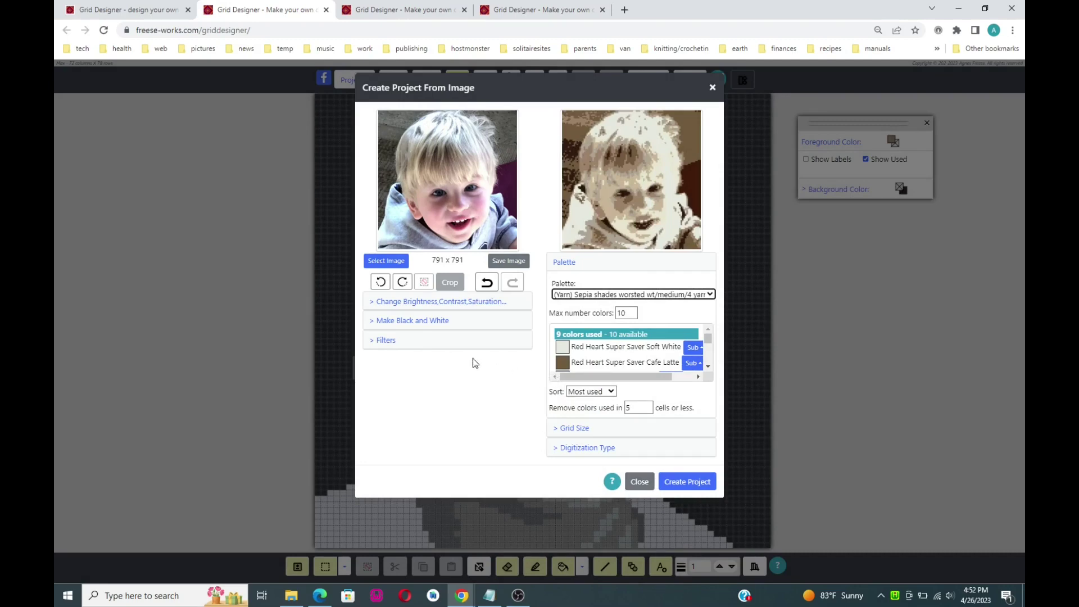
left_click(413, 303)
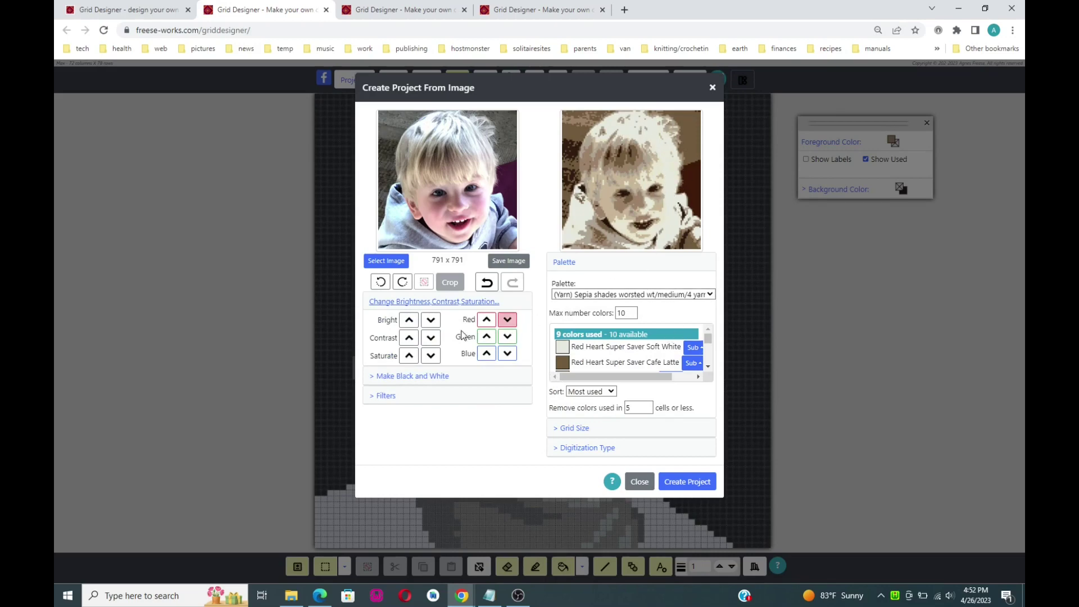
left_click(431, 320)
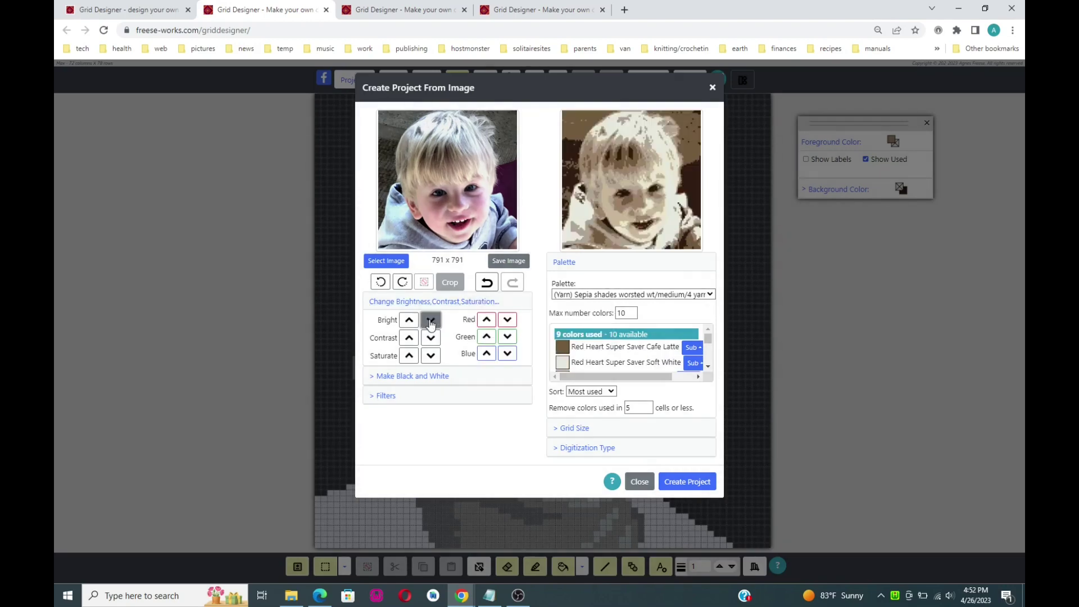
- Lower the photo's brightness by two more steps and set the grid width to 24 inches with the aspect ratio kept
left_click(430, 320)
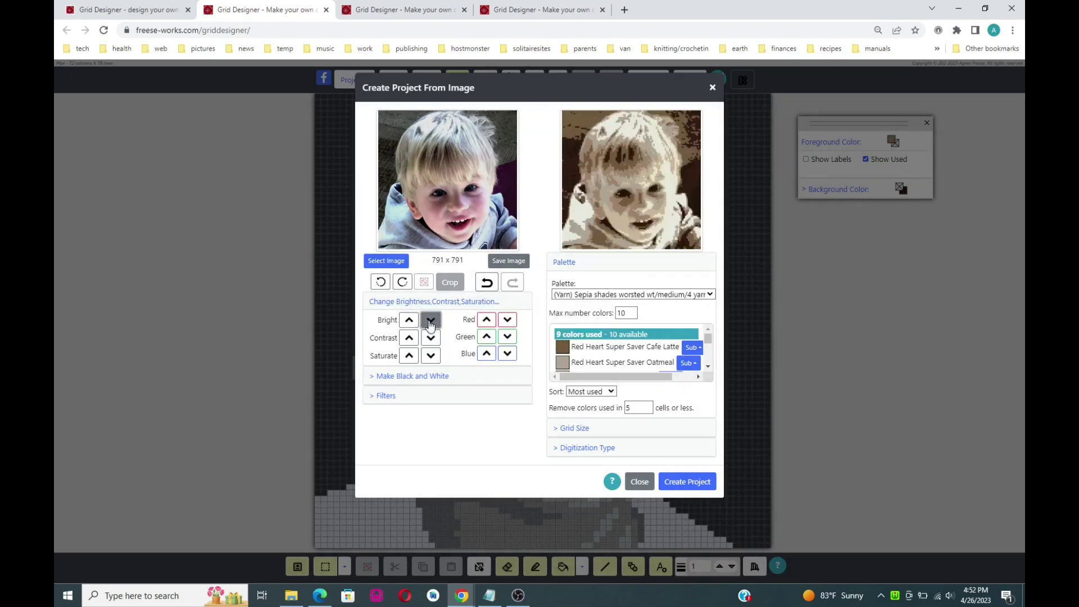
left_click(431, 321)
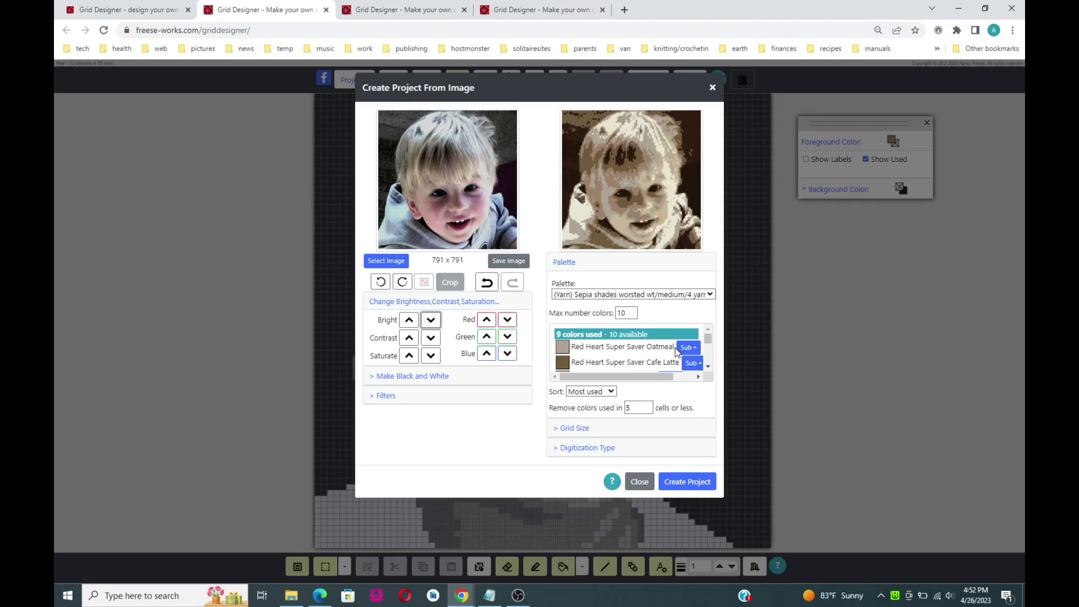
left_click(579, 429)
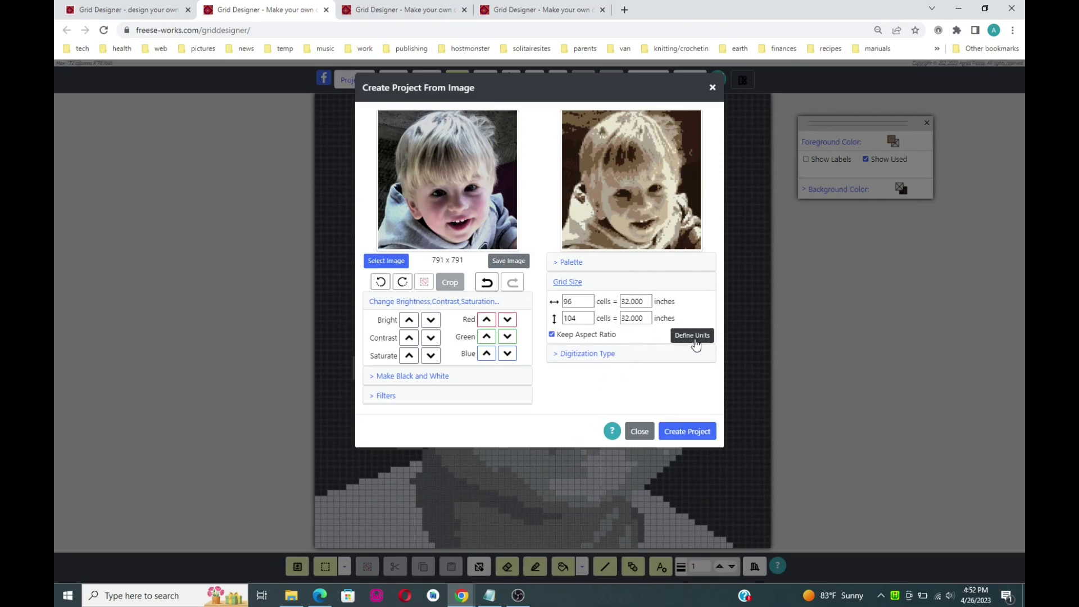
double_click(646, 300)
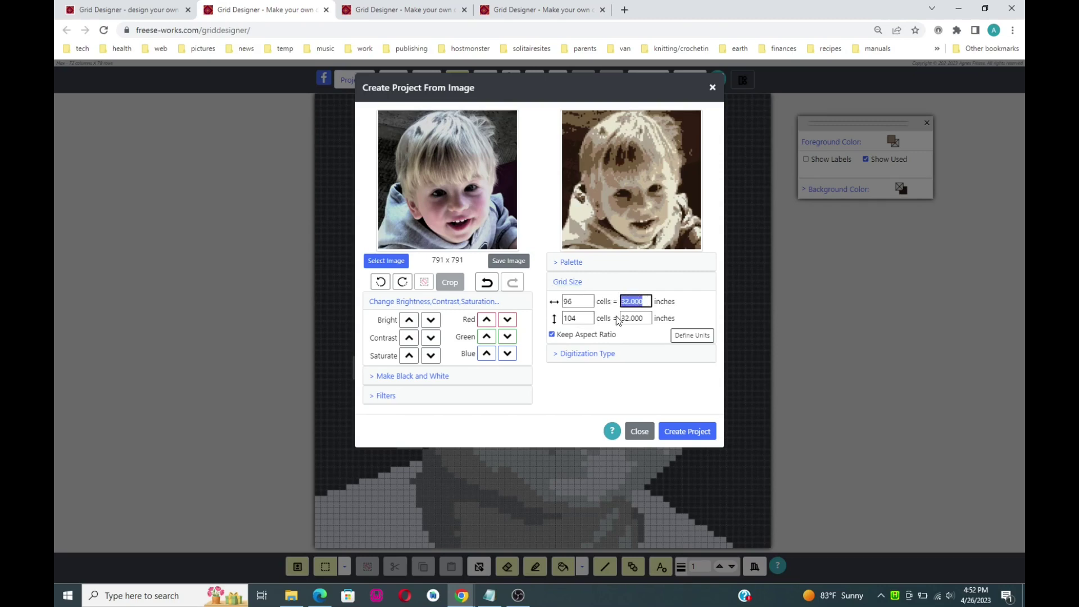
type("24")
key("Return")
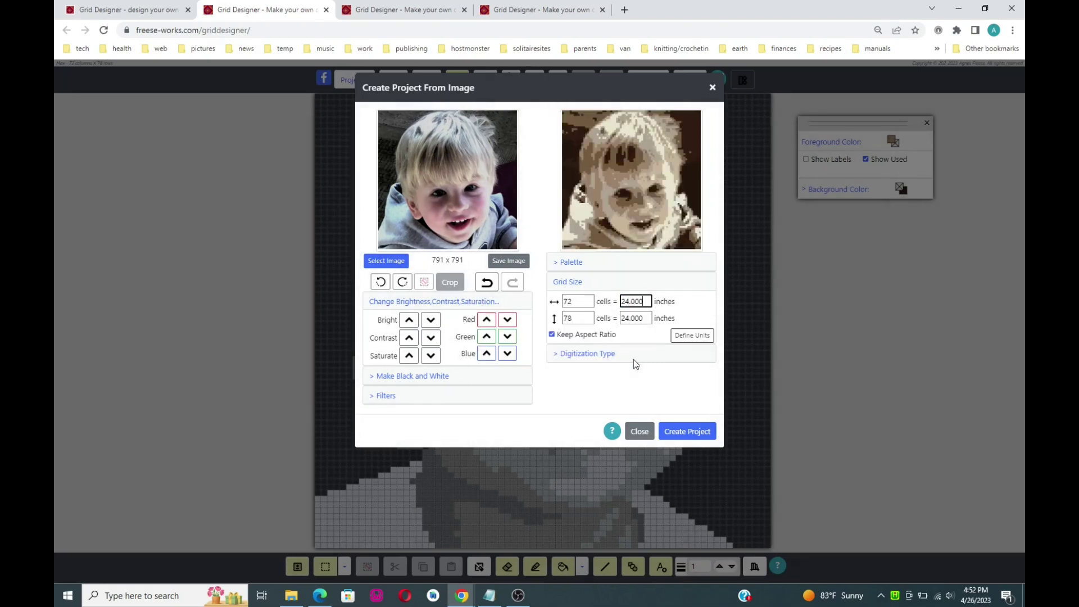
- Try the Sharp digitization type on the chart preview and return to Smooth
left_click(594, 353)
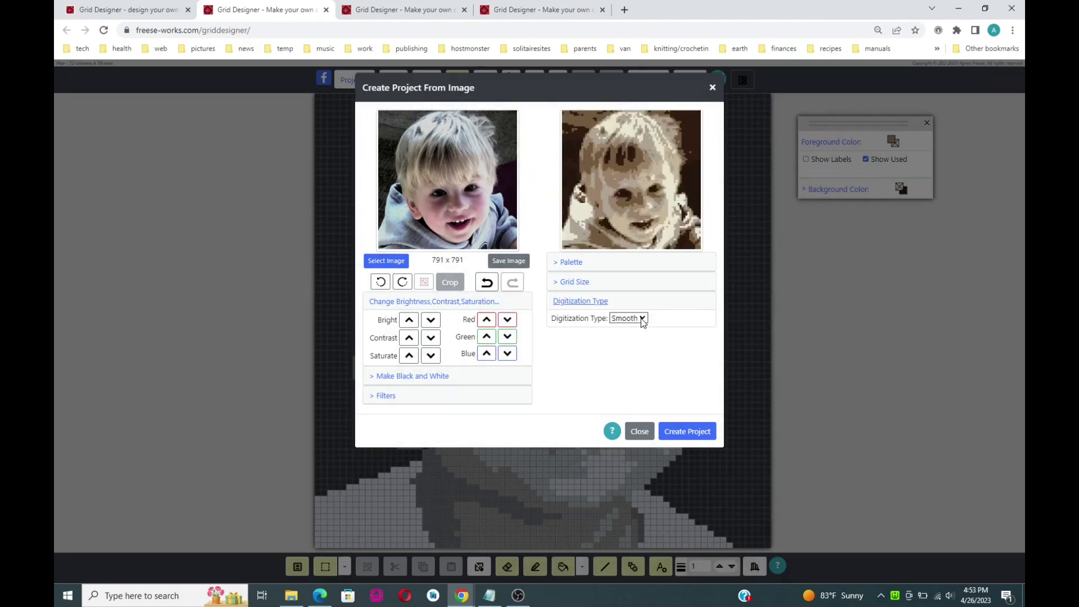
left_click(643, 321)
left_click(622, 330)
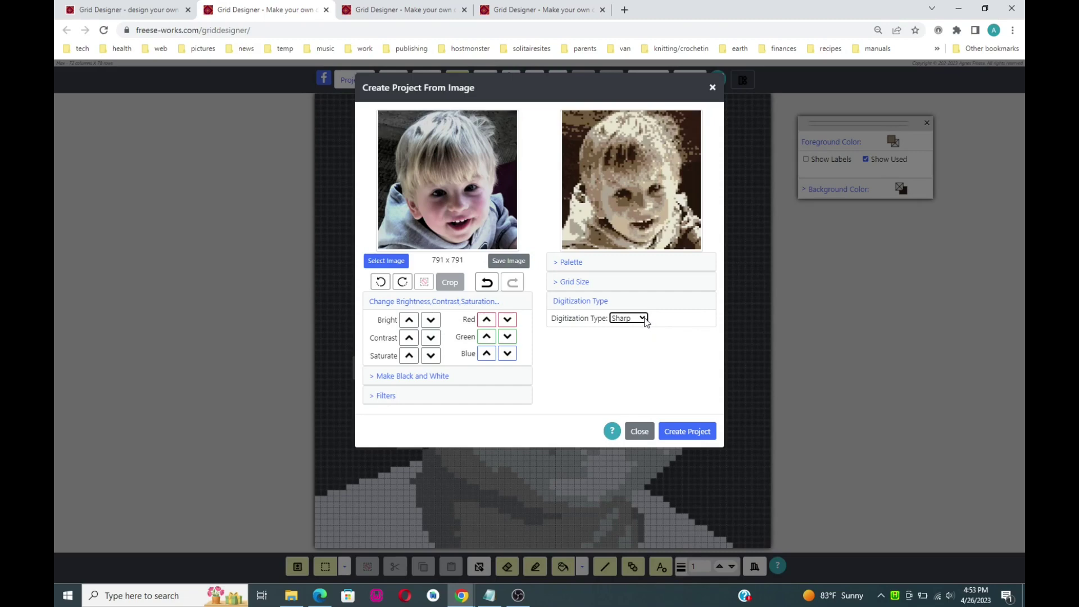
left_click(645, 322)
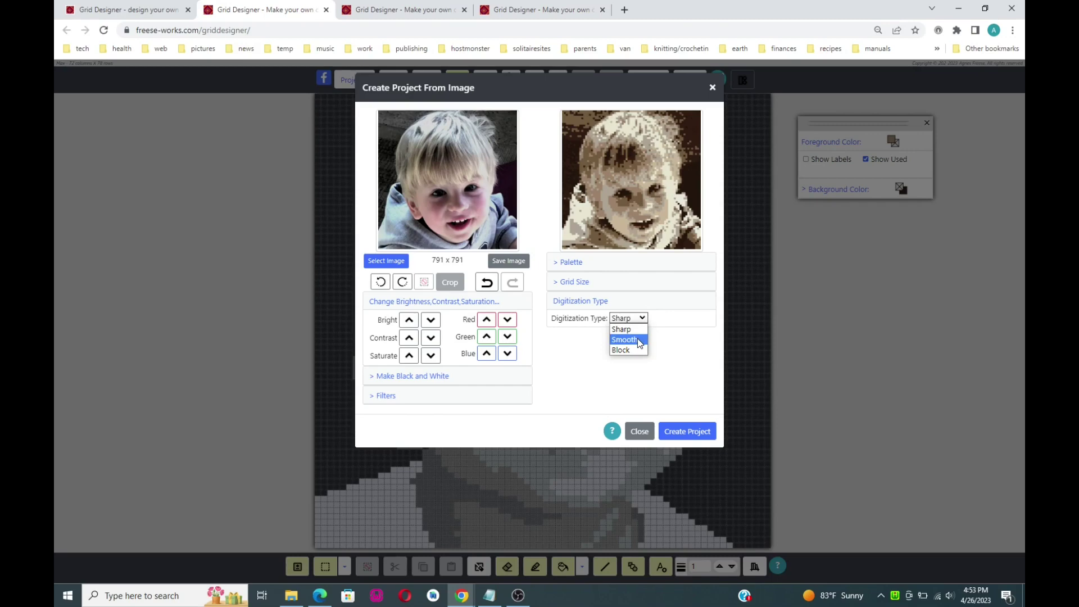
left_click(639, 339)
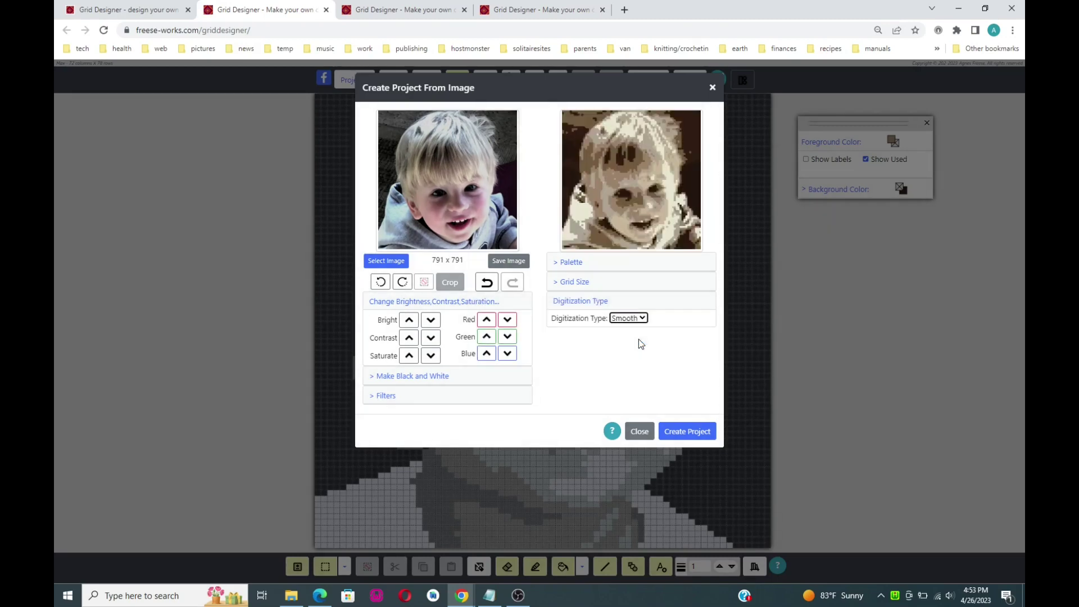
- Restore the excluded Red Heart Super Saver Black yarn to the palette's used colors
left_click(573, 266)
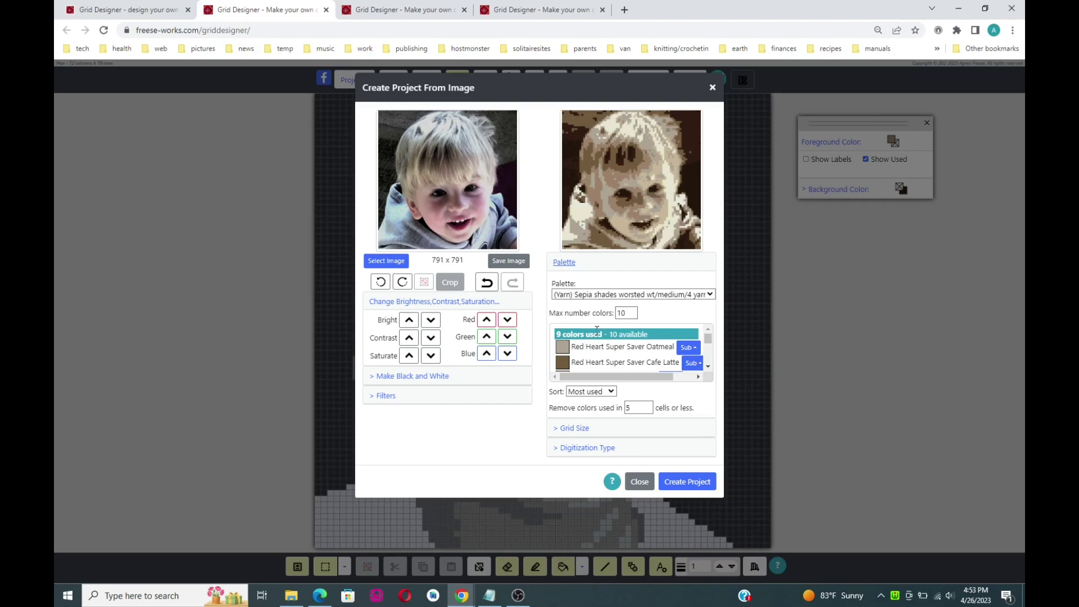
left_click(708, 367)
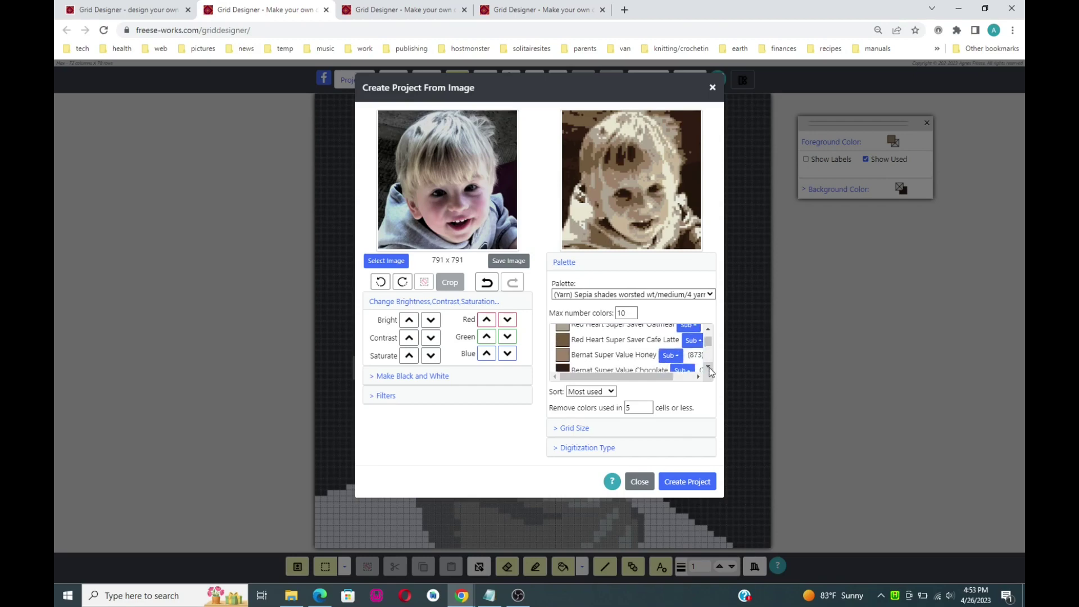
left_click(709, 369)
left_click(709, 368)
left_click(709, 368)
left_click(709, 368)
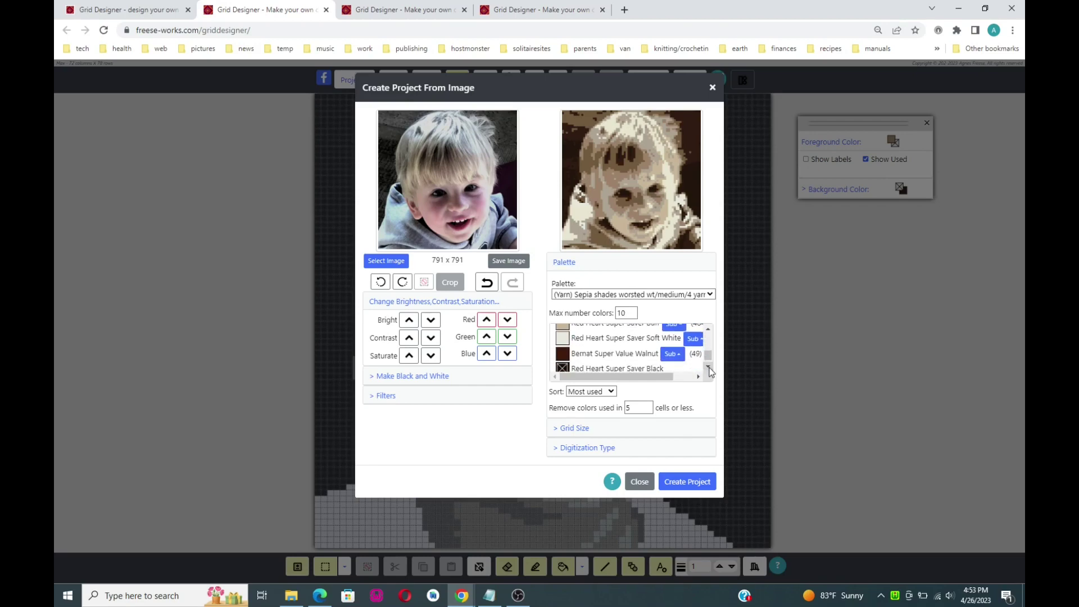
left_click(709, 368)
left_click(562, 360)
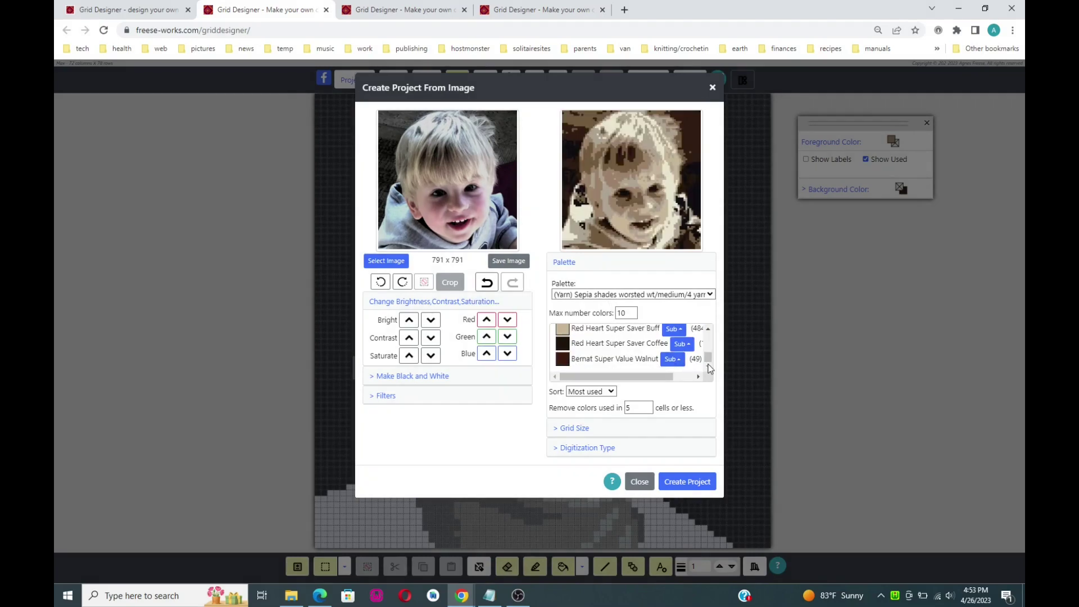
- Exclude Red Heart Super Saver Black from the palette's used colors again
mouse_move(710, 361)
left_mouse_down()
mouse_move(711, 343)
mouse_move(717, 364)
left_mouse_up()
left_click(708, 330)
left_click(708, 330)
left_click(708, 331)
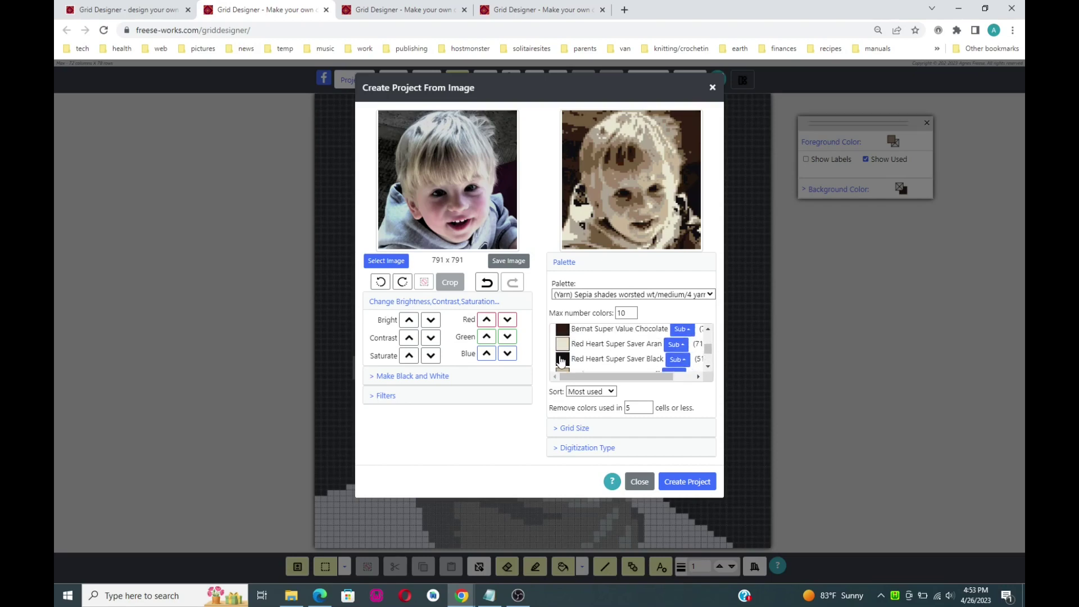
left_click(564, 363)
- Exclude the Bernat Super Value Chocolate yarn from the palette's used colors
left_click(708, 329)
left_click(708, 366)
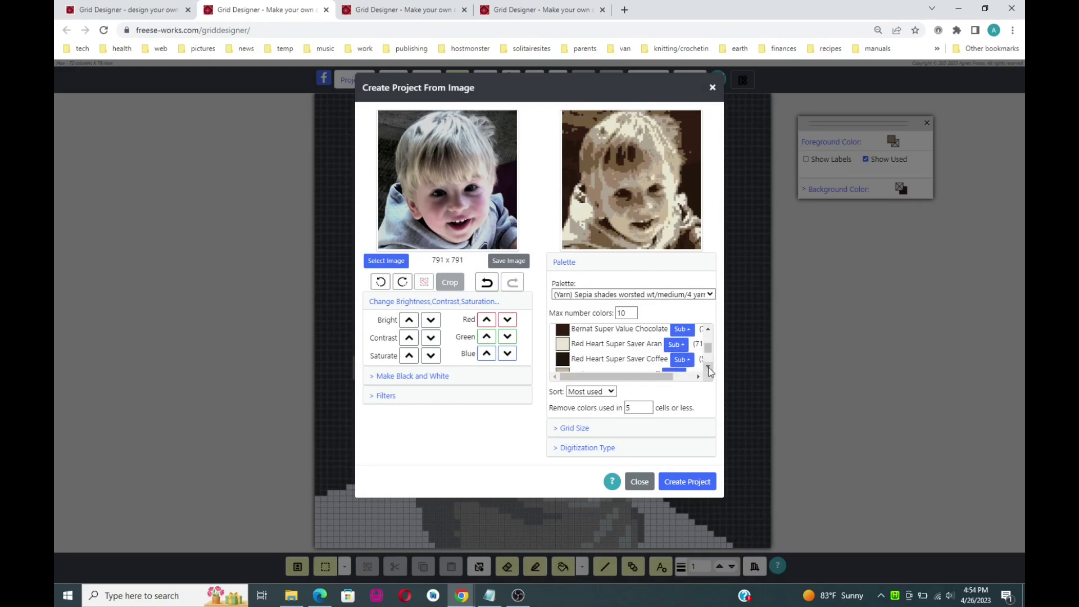
left_click(708, 367)
scroll(593, 346, "up", 1)
scroll(566, 336, "up", 2)
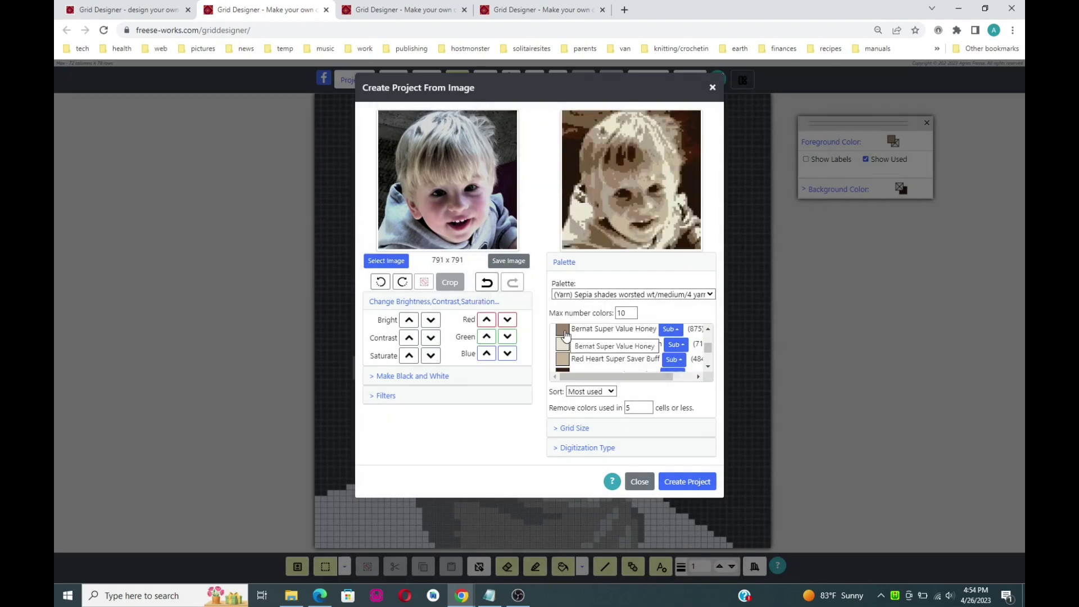
left_click(707, 367)
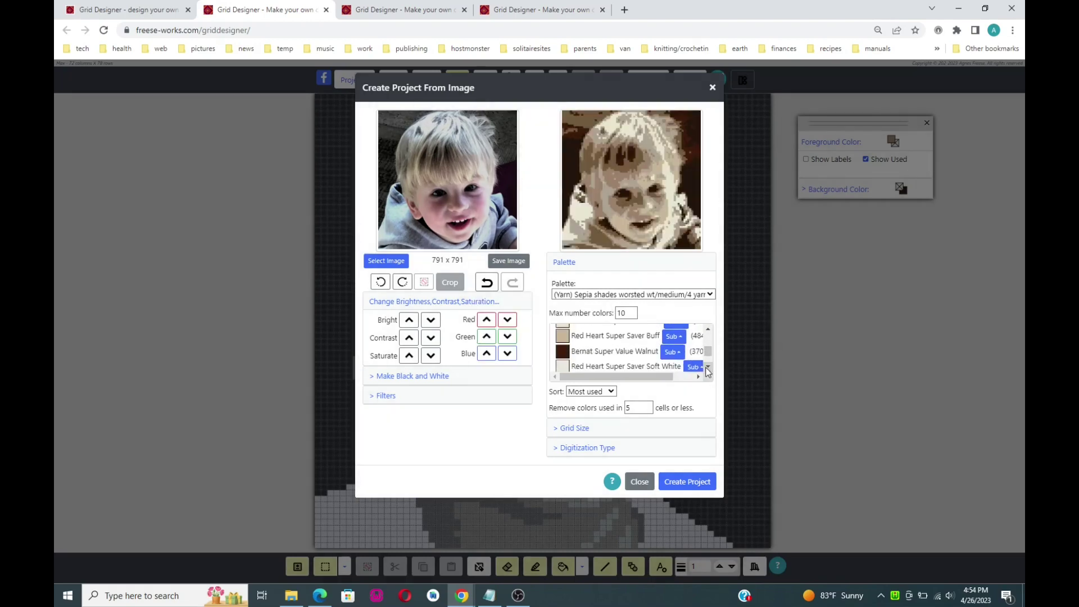
left_click(707, 367)
left_click(708, 368)
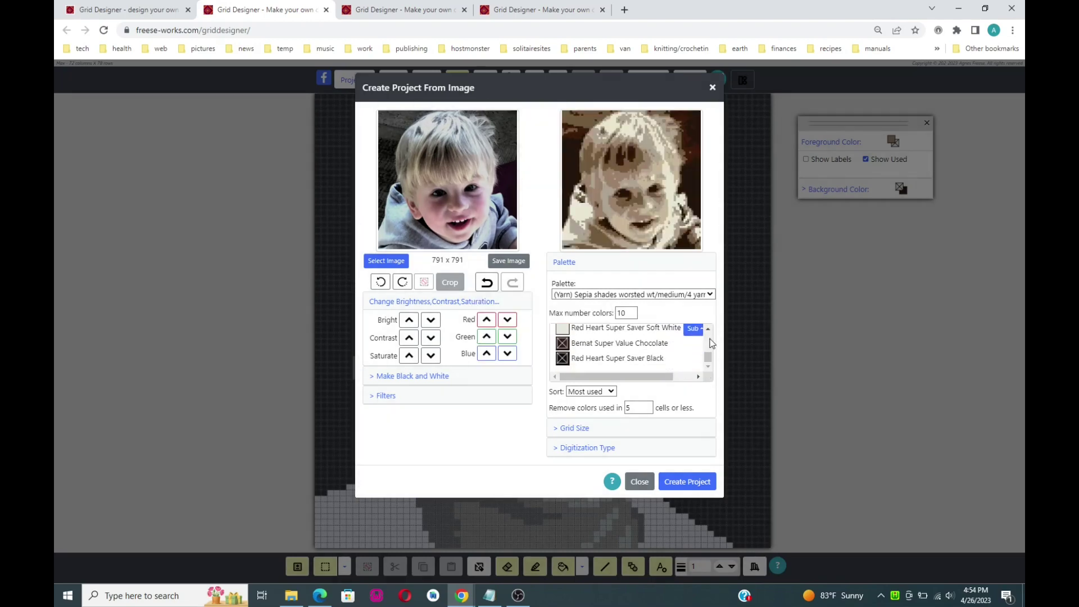
- Exclude the Bernat Super Value Walnut yarn from the palette's used colors
left_click(708, 329)
left_click(708, 330)
left_click(708, 329)
left_click(708, 329)
left_click(709, 329)
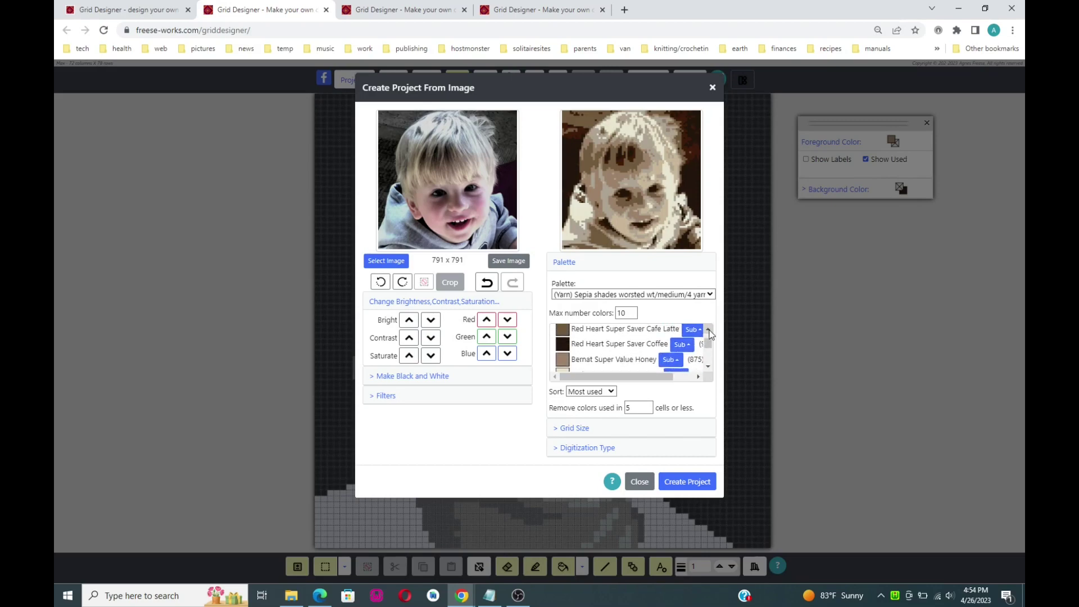
left_click(708, 329)
left_click(708, 329)
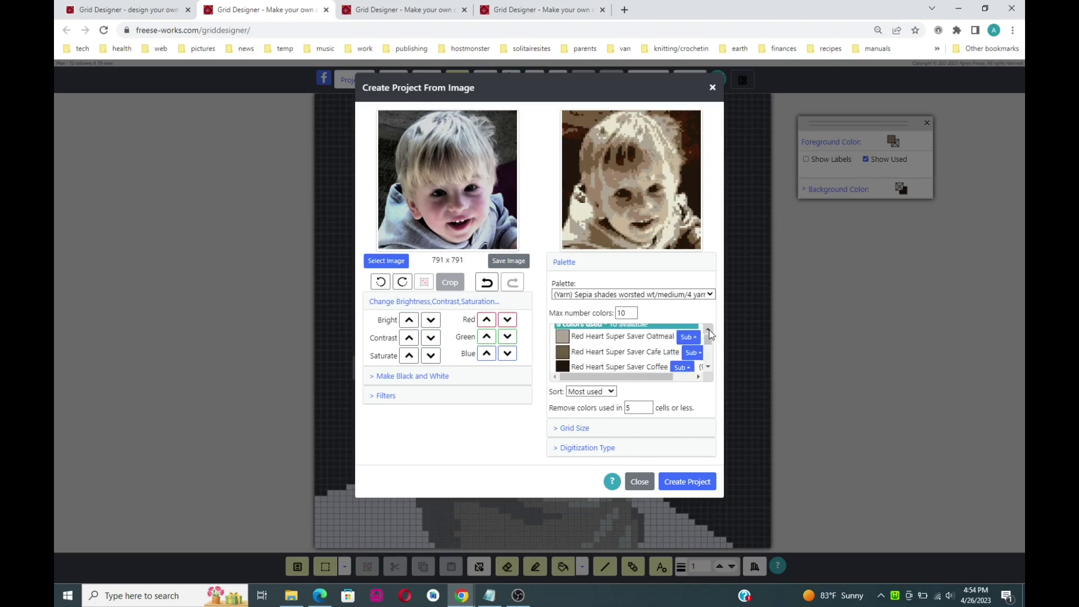
left_click(709, 367)
left_click(708, 368)
left_click(709, 368)
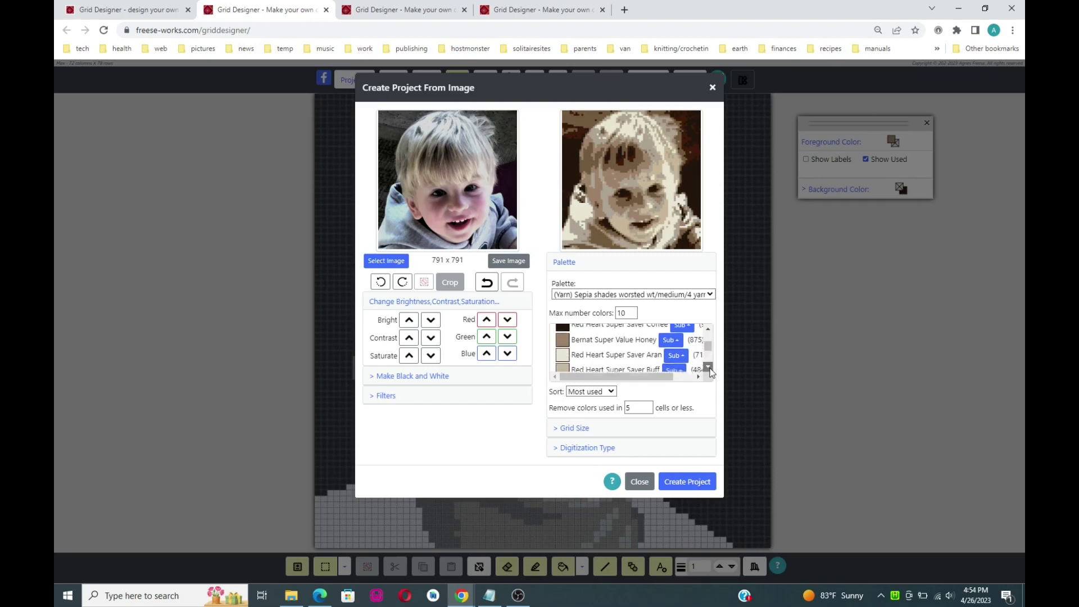
left_click(709, 368)
left_click(709, 368)
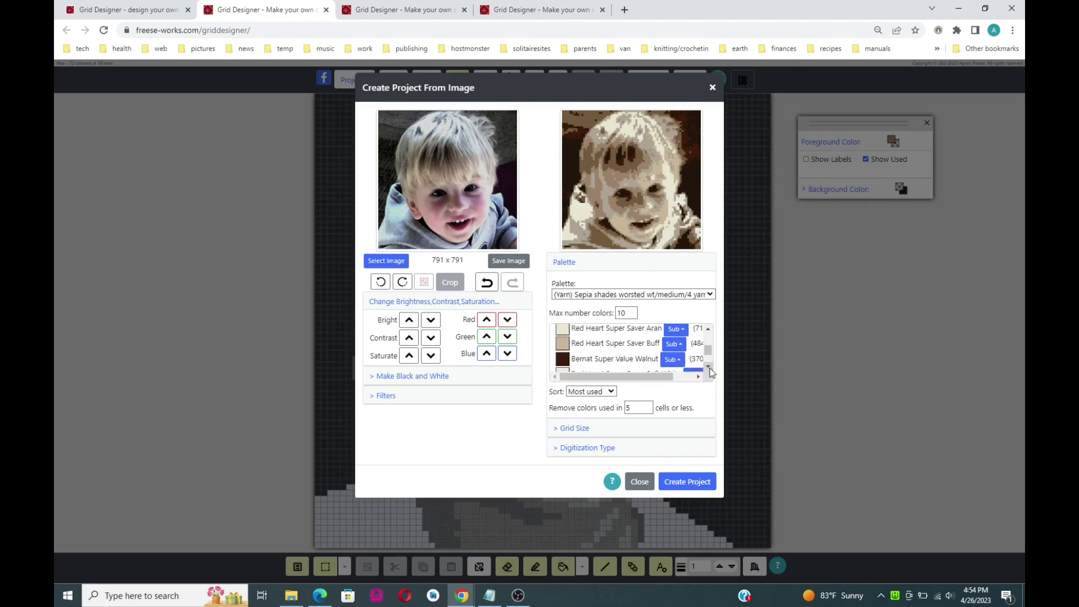
left_click(564, 360)
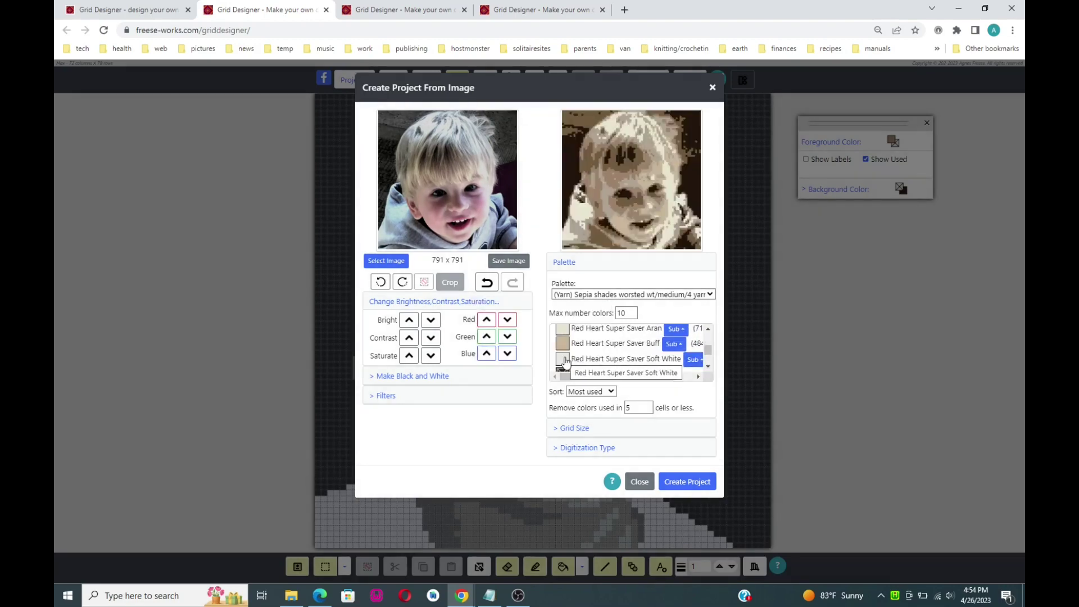
- Examine the remaining yarn colors and the number of cells each one uses
left_click(708, 367)
left_click(709, 367)
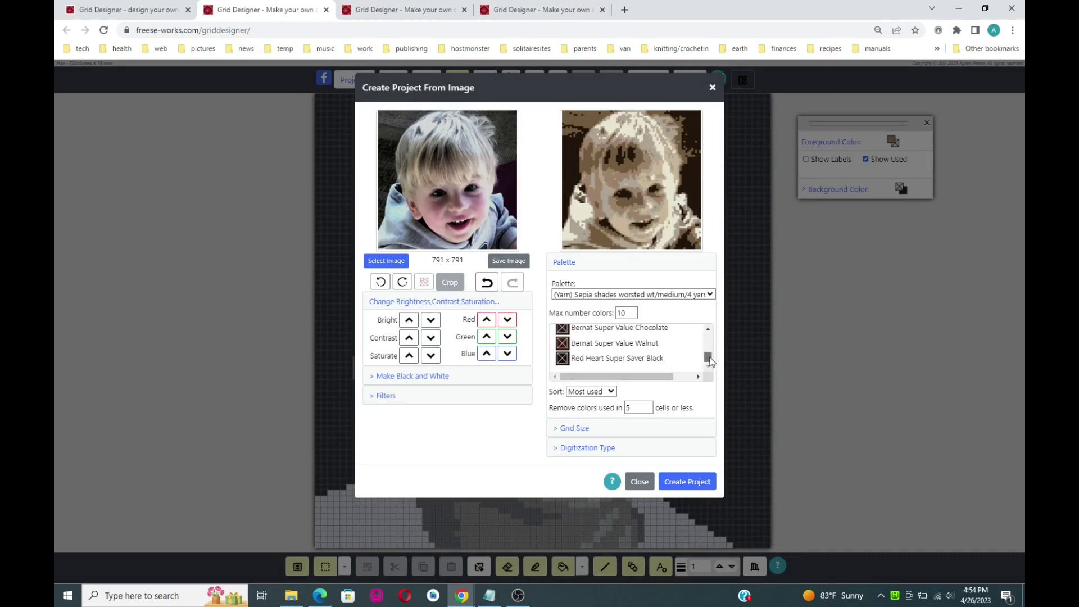
left_click_drag(709, 361, 715, 342)
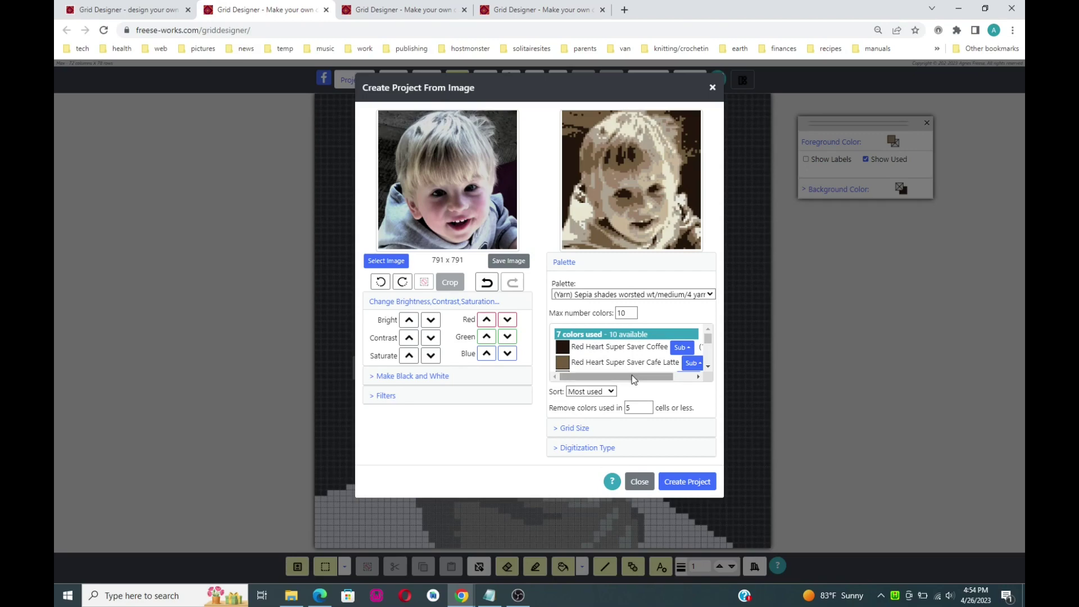
left_click_drag(631, 376, 655, 377)
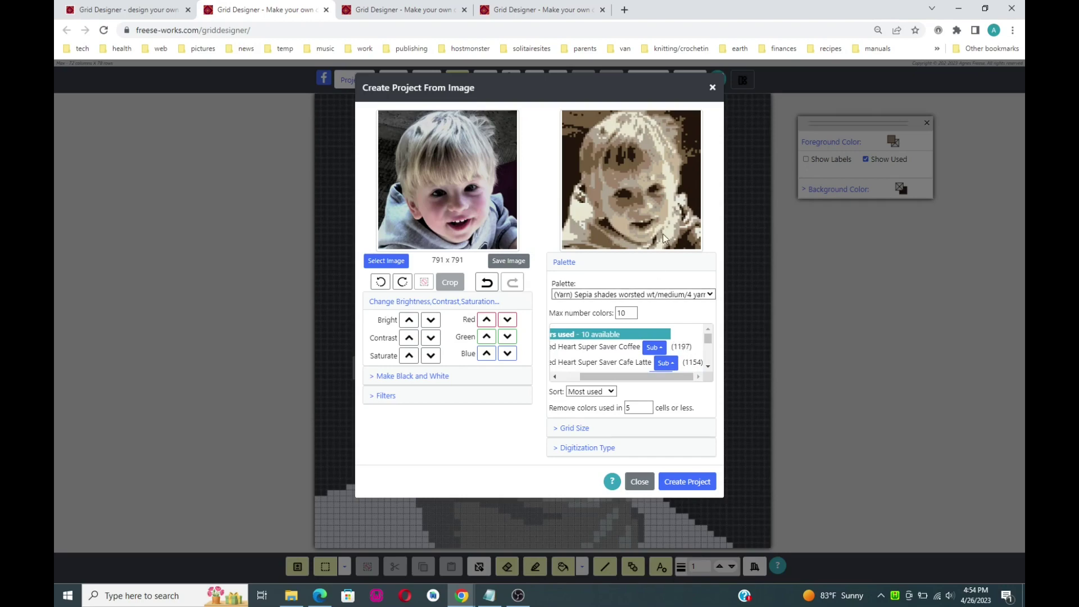
left_click(708, 366)
left_click(707, 329)
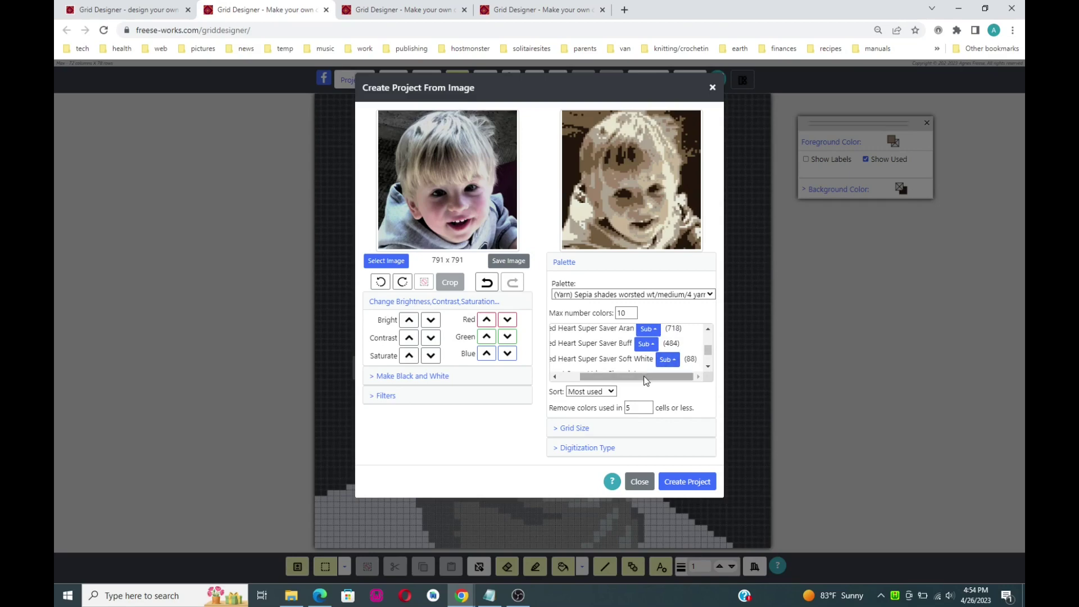
left_click_drag(646, 381, 611, 376)
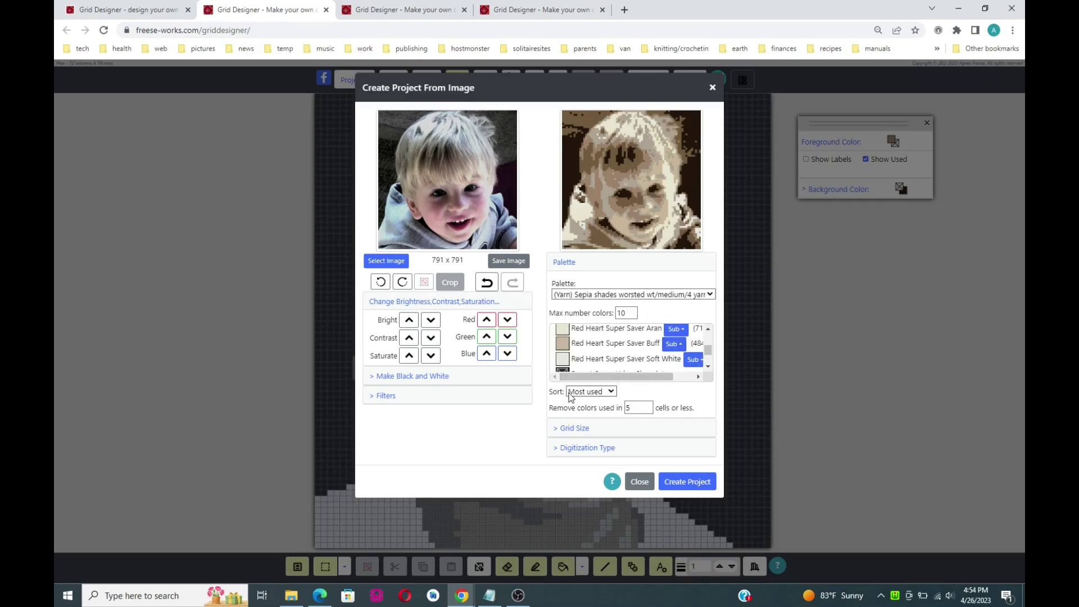
- Keep the color list sorted by Most used and review the least-used and excluded yarns at its end
left_click(612, 391)
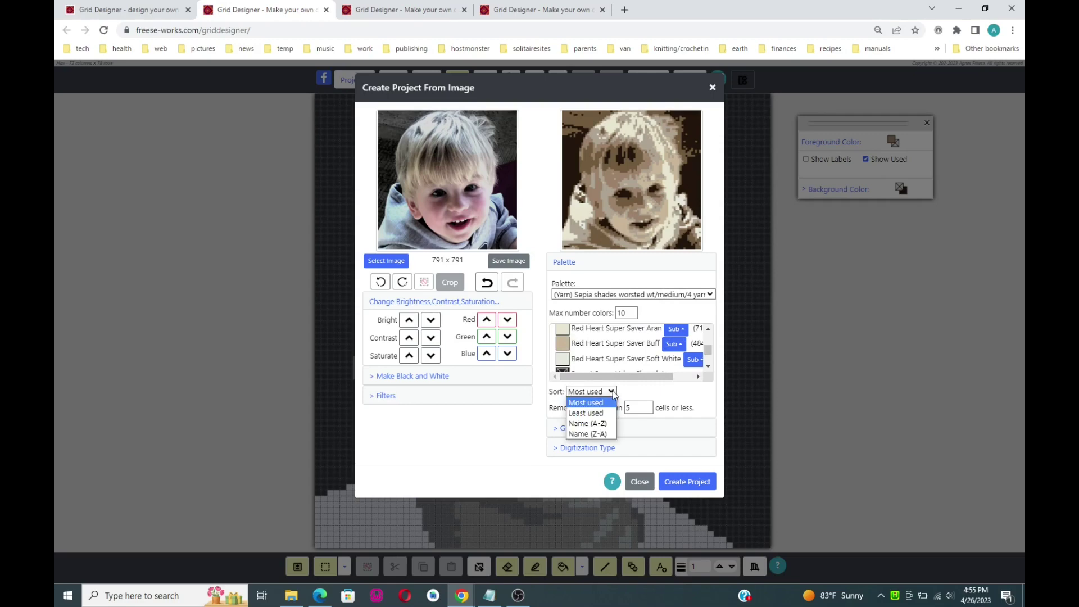
left_click(607, 404)
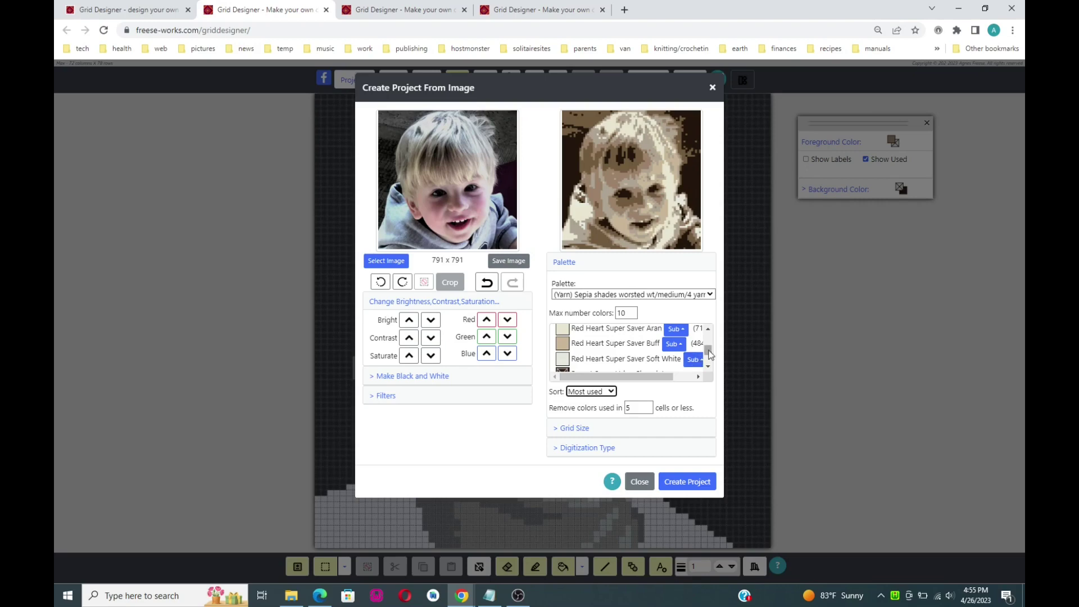
left_click_drag(709, 354, 713, 356)
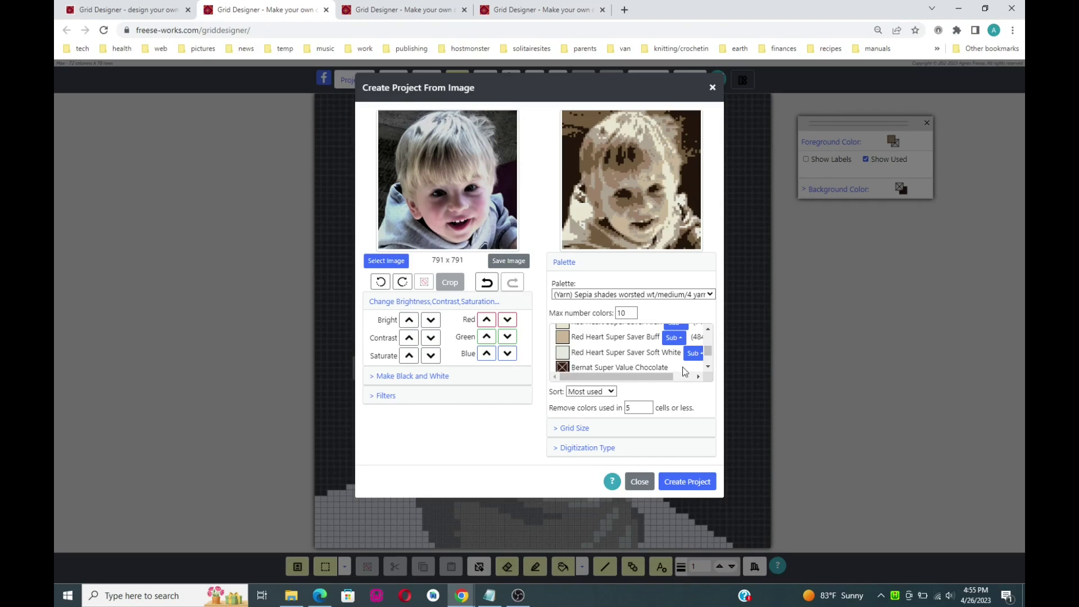
left_click(708, 367)
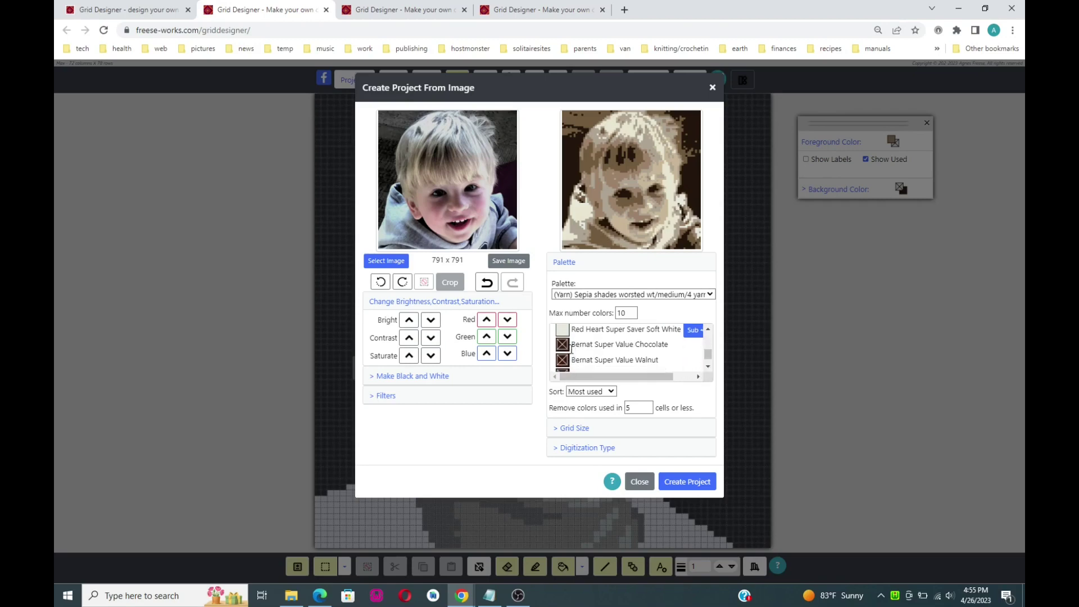
left_click(708, 367)
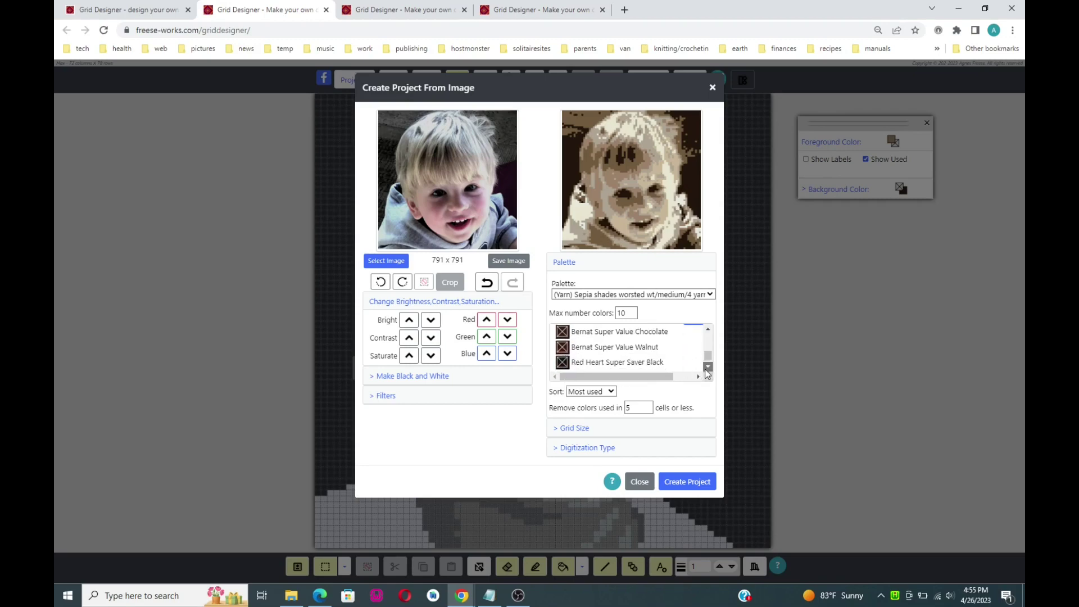
left_click(708, 330)
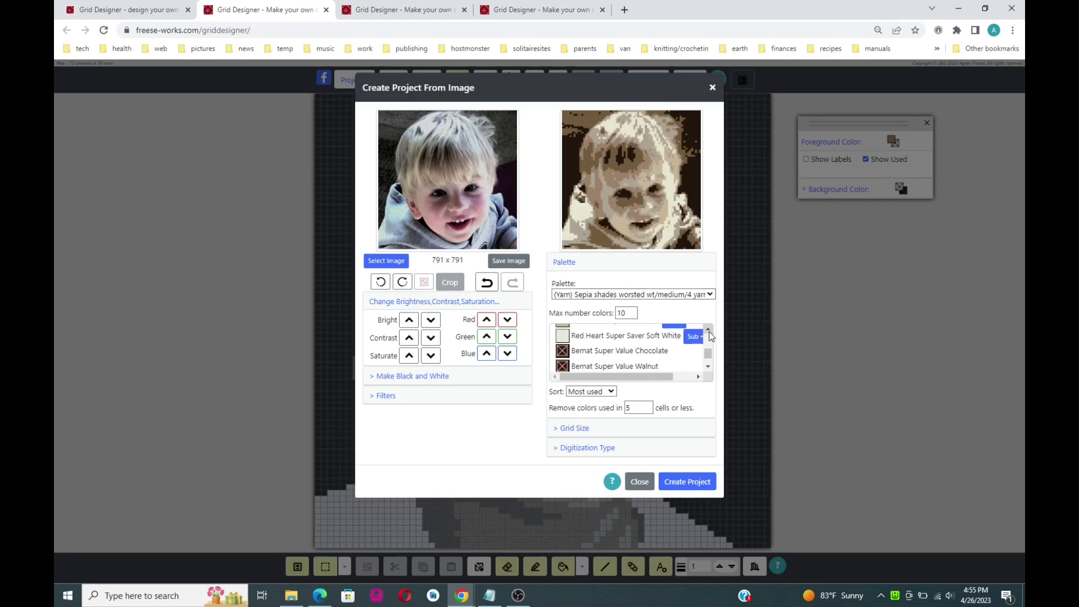
left_click(708, 330)
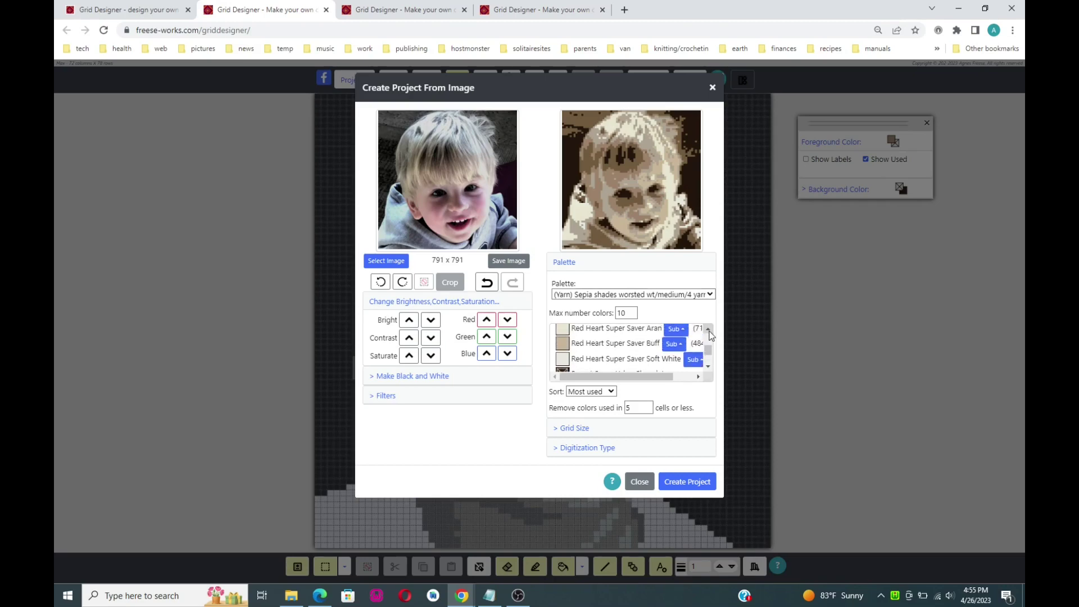
- Exclude the Red Heart Super Saver Soft White yarn from the palette's used colors
left_click(709, 332)
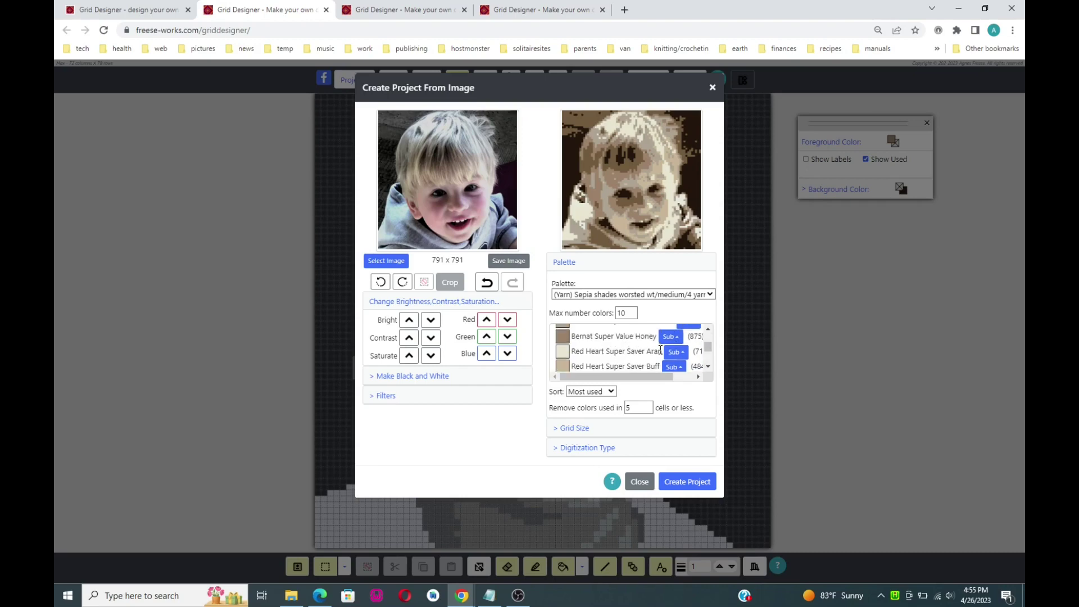
left_click(709, 366)
left_click(709, 367)
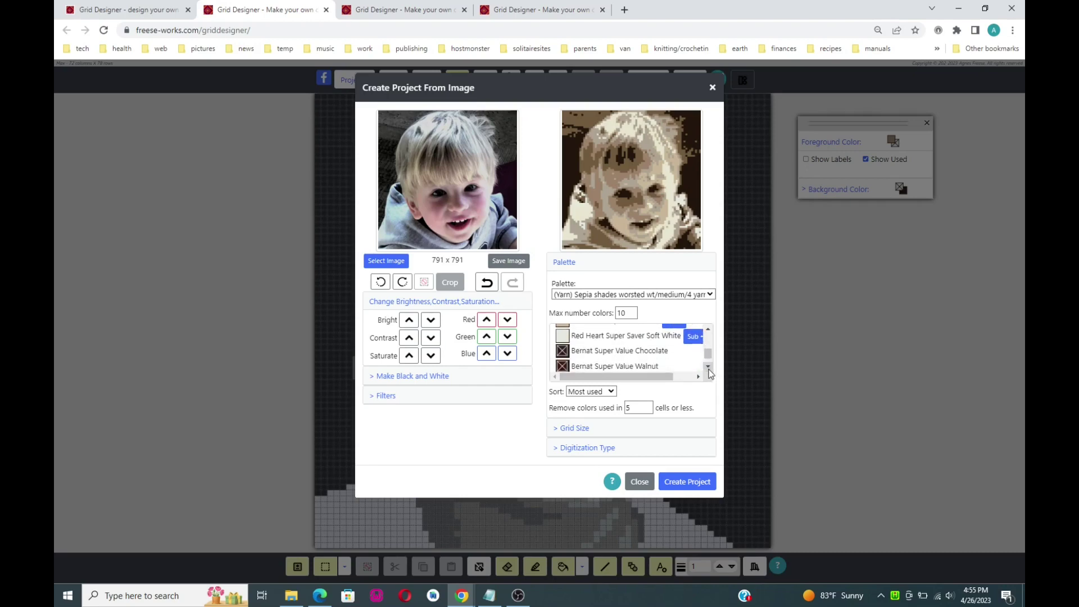
left_click(709, 329)
left_click(709, 329)
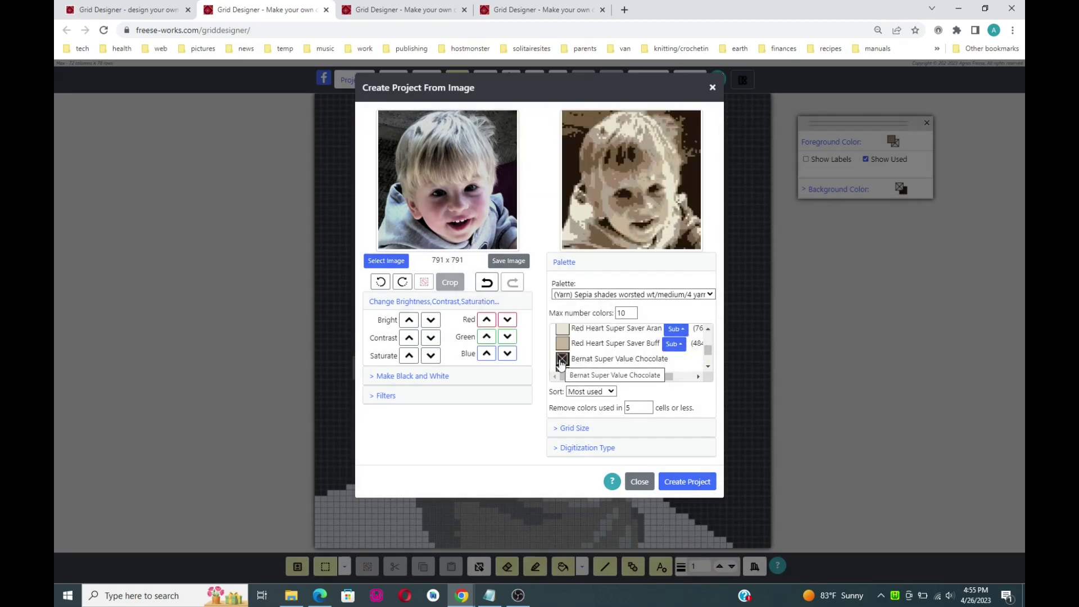
- Review the used colors and try excluding the Red Heart Super Saver Aran yarn from the palette
left_click(708, 330)
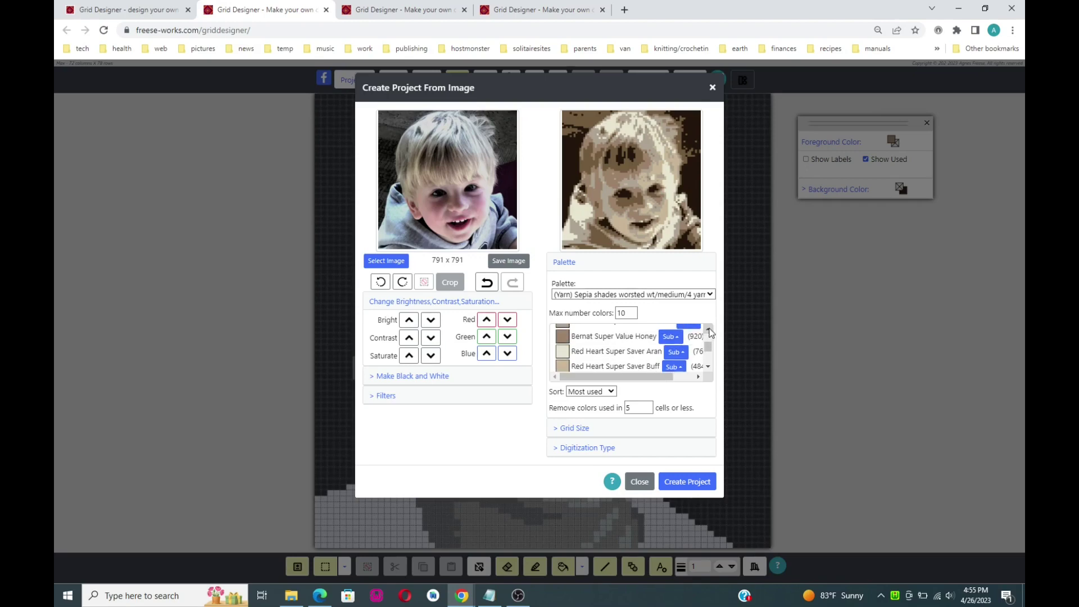
left_click(709, 330)
left_click(709, 330)
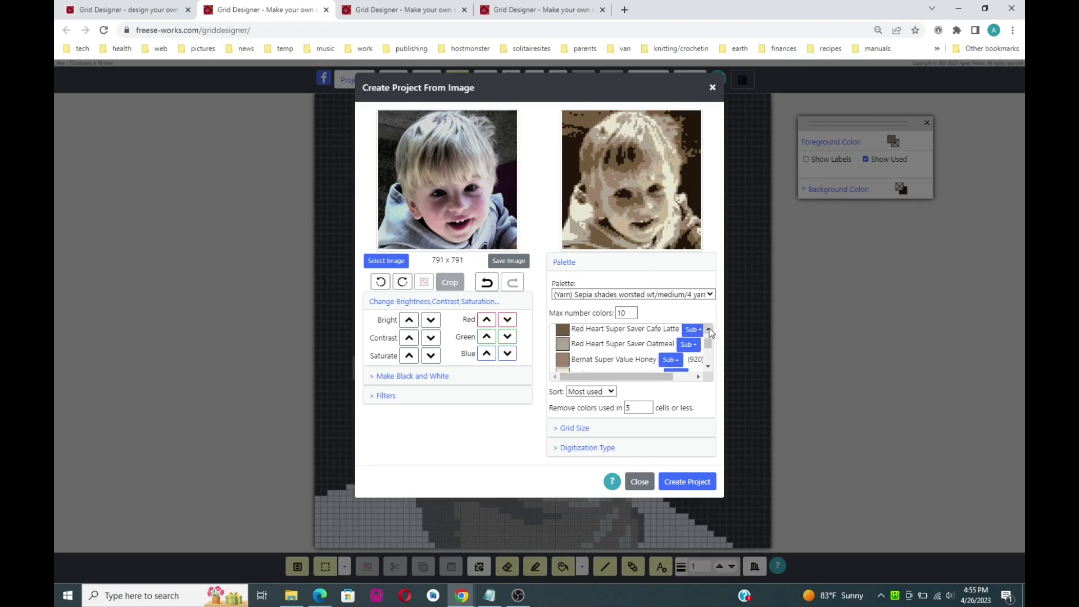
left_click(709, 330)
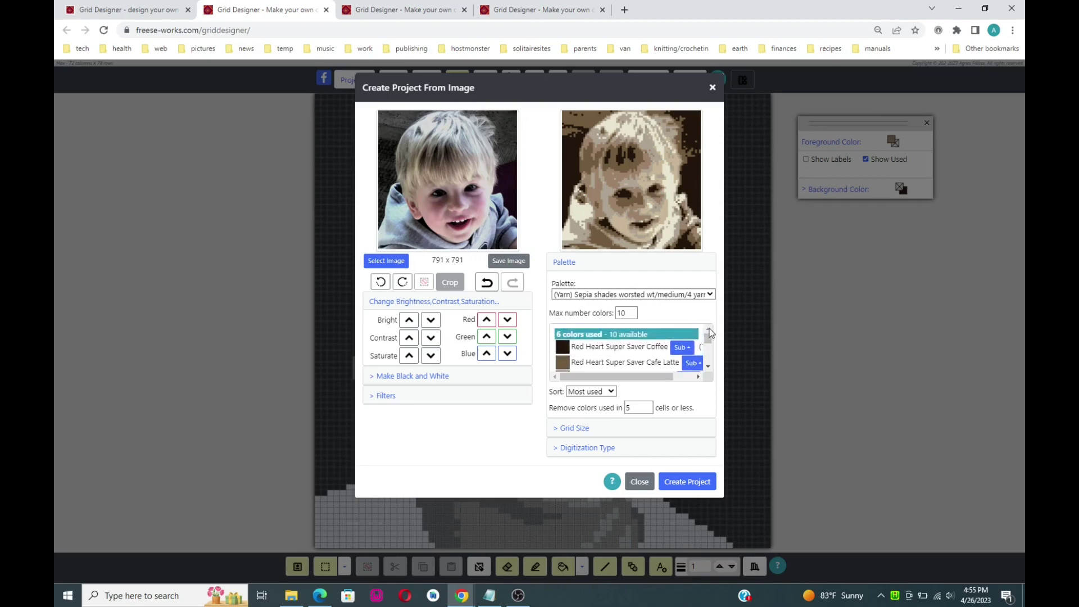
left_click(708, 366)
left_click(708, 366)
left_click(708, 366)
left_click(708, 366)
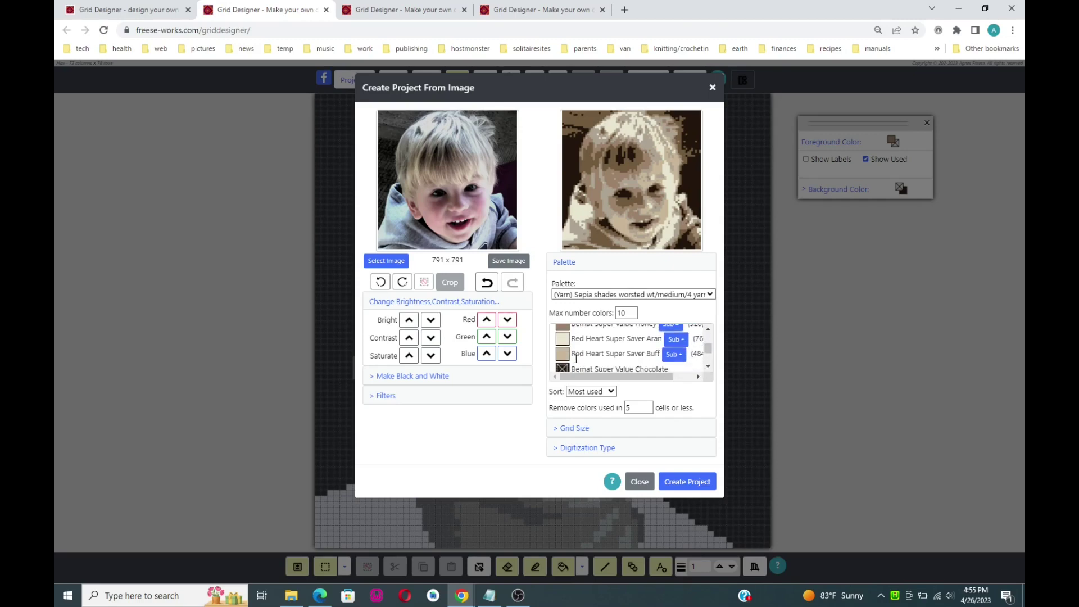
left_click(562, 340)
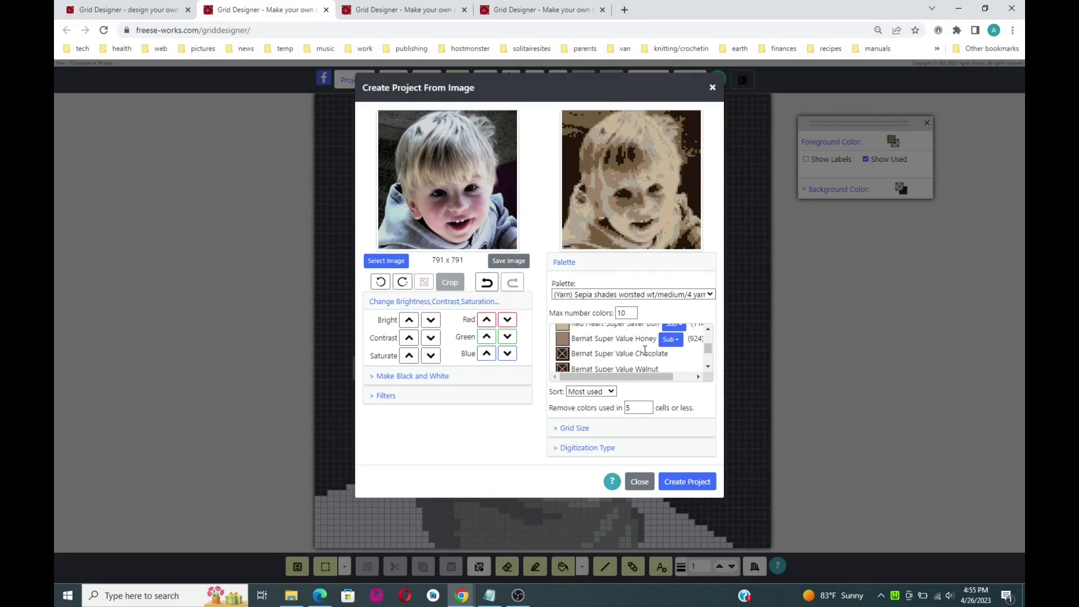
- Restore the Red Heart Super Saver Aran yarn to the palette's used colors
left_click(707, 366)
left_click(707, 366)
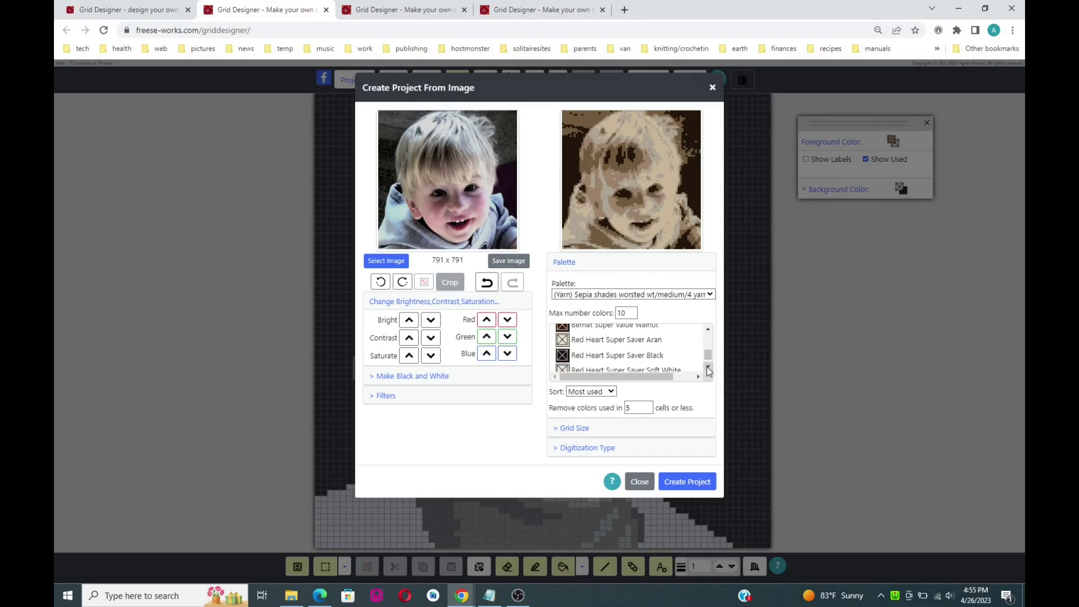
left_click(562, 338)
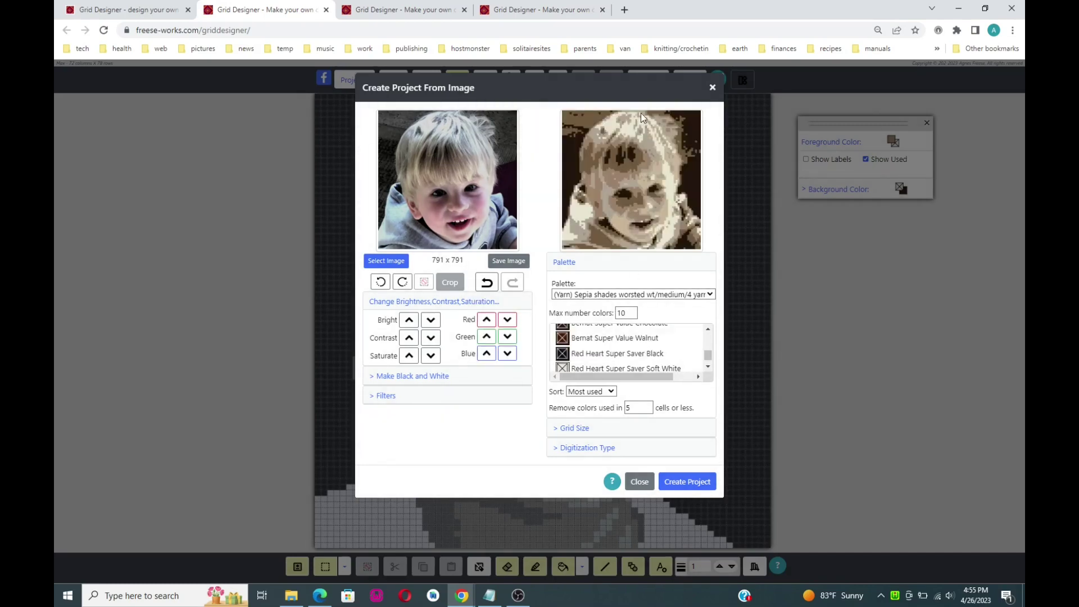
- Check the used colors again and try excluding the Red Heart Super Saver Buff yarn
left_click(708, 330)
left_click(708, 330)
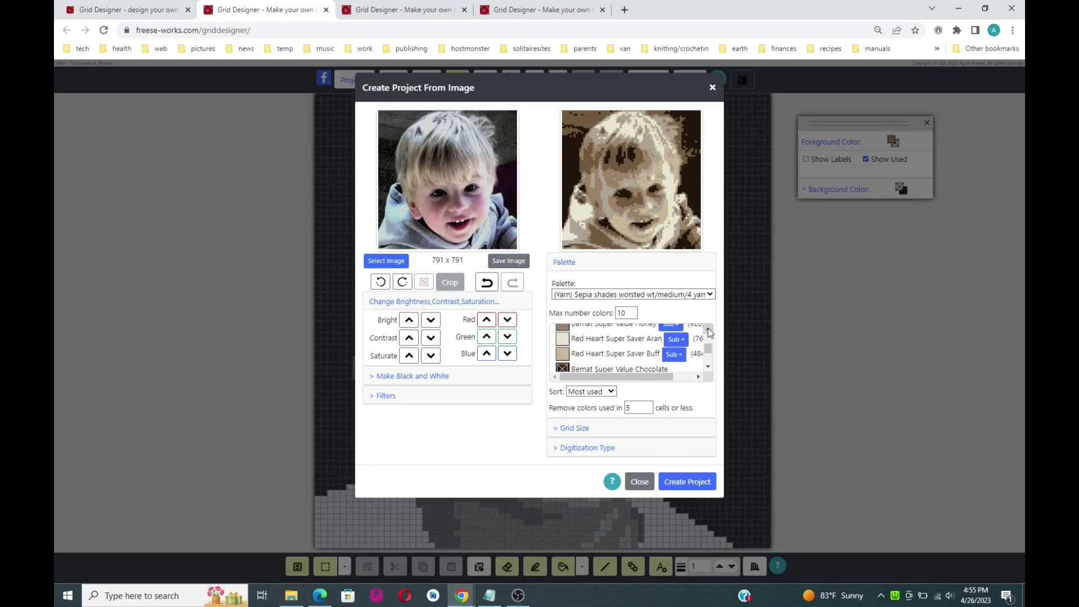
left_click(708, 329)
left_click(708, 330)
left_click(708, 329)
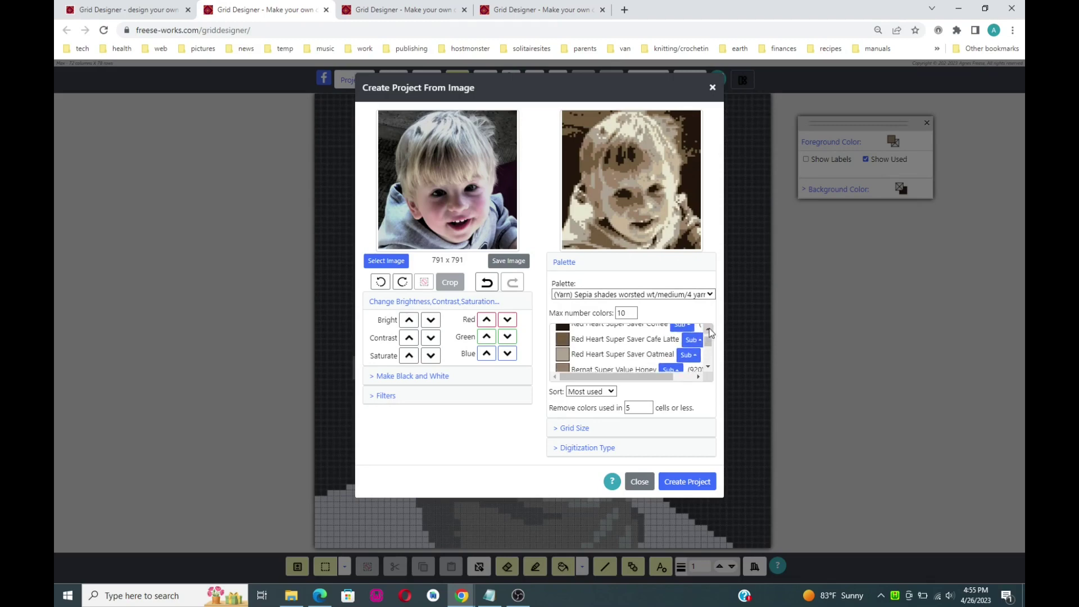
left_click(708, 329)
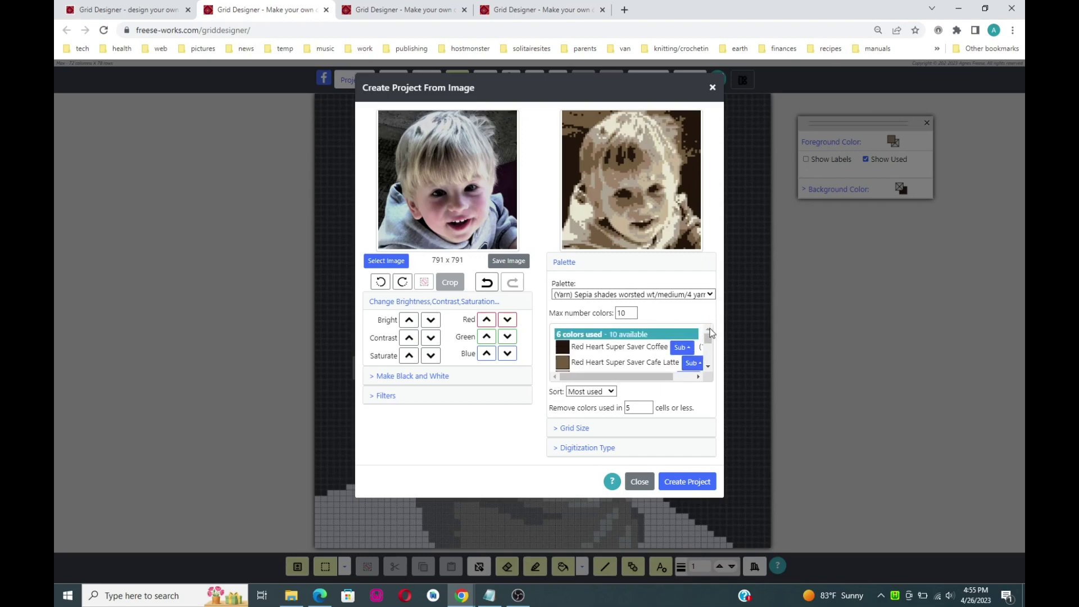
left_click(708, 366)
left_click(708, 366)
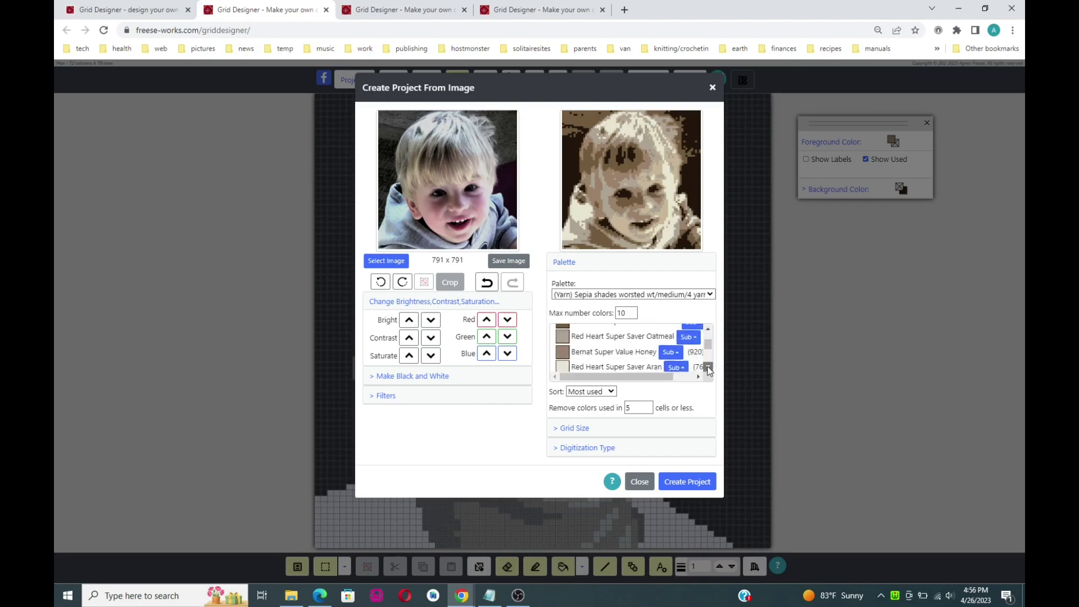
left_click(708, 366)
left_click(708, 366)
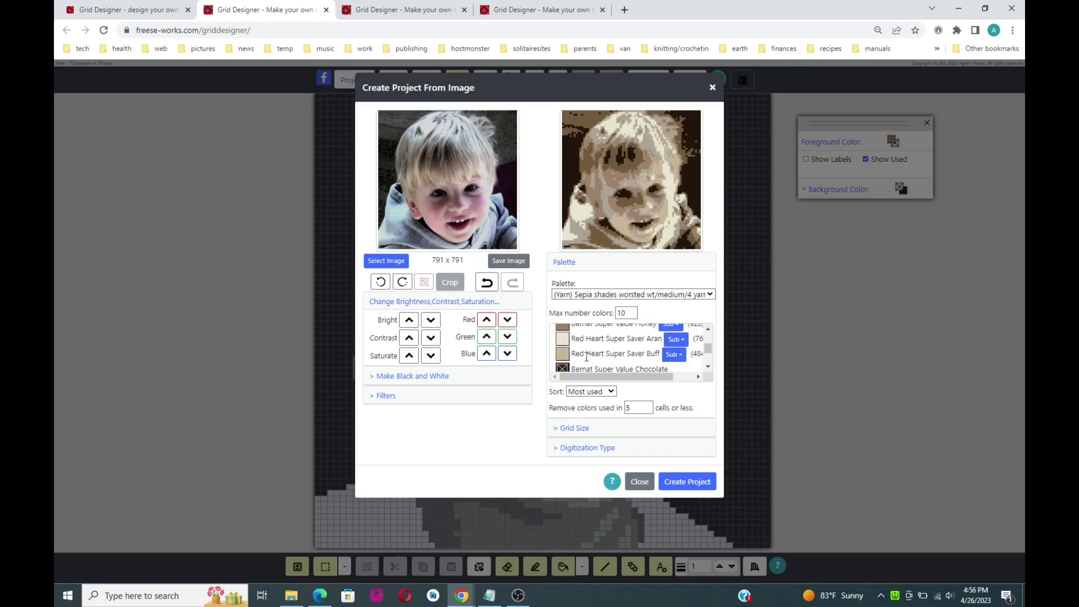
left_click(563, 354)
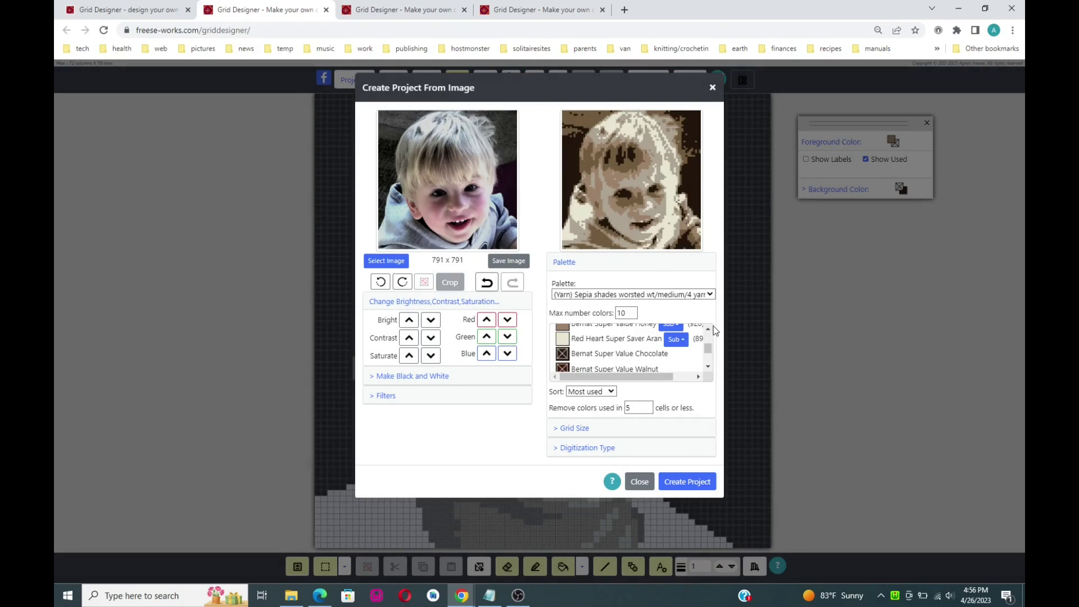
- Restore the Red Heart Super Saver Buff yarn to the used colors and return to the start of the color list
scroll(672, 368, "down", 2)
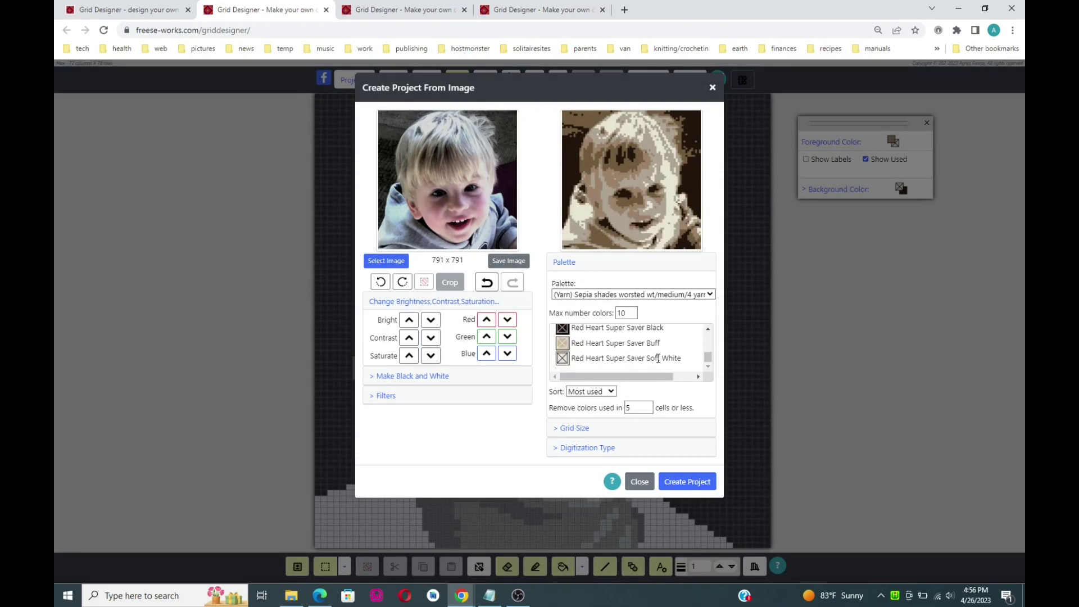
left_click(563, 343)
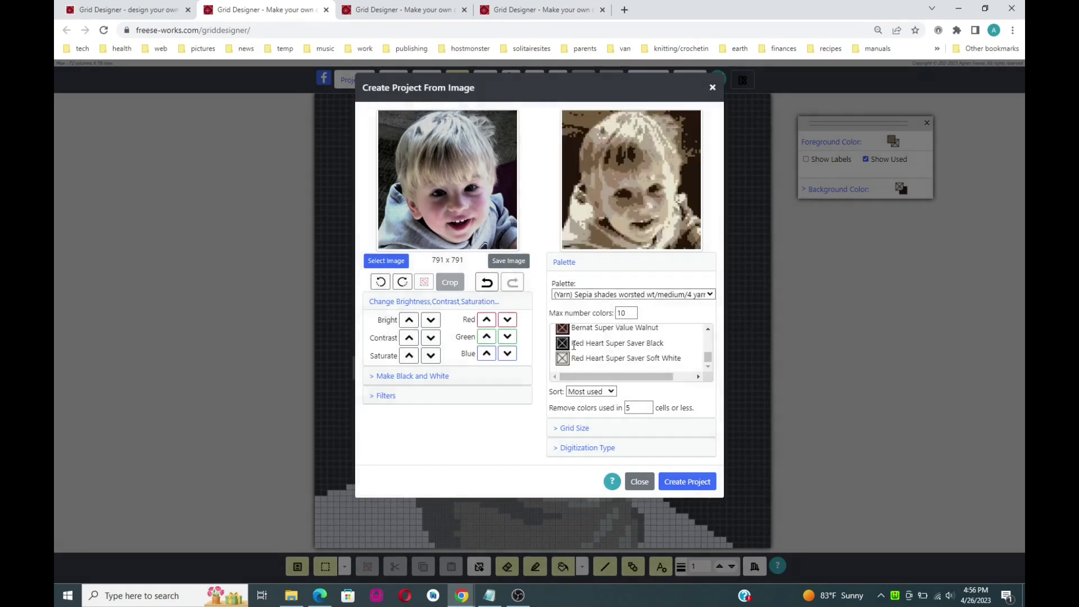
left_click(708, 330)
left_click(708, 331)
left_click(708, 330)
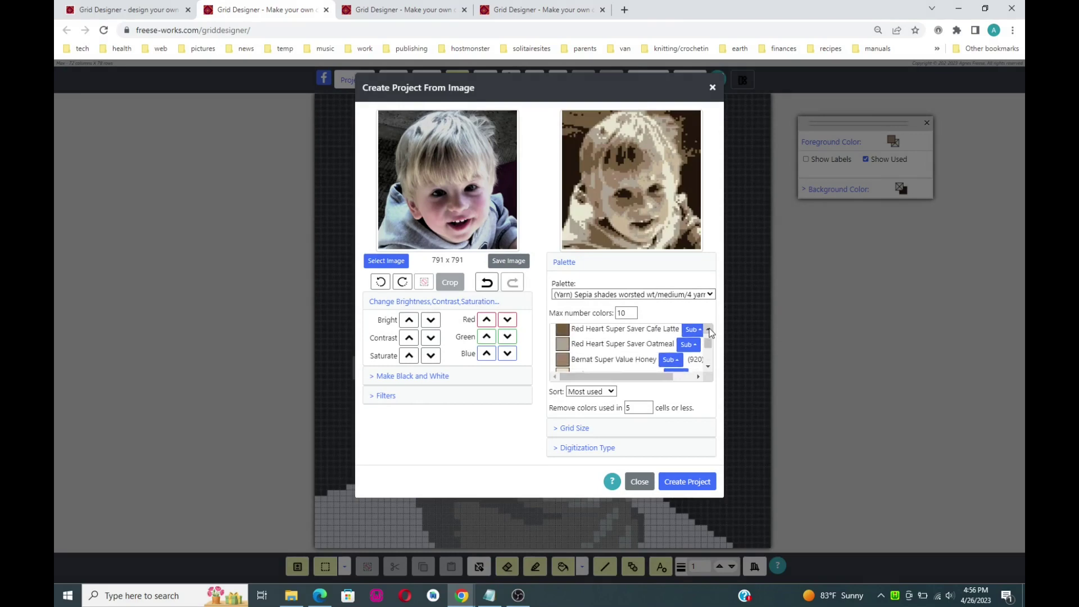
left_click(709, 331)
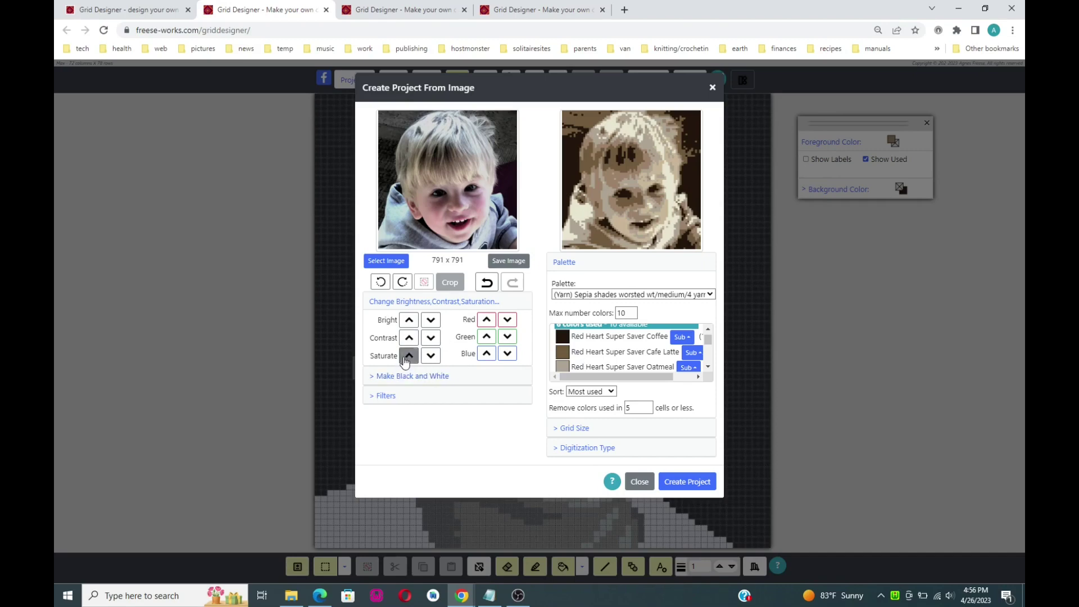
left_click(409, 355)
left_click(429, 360)
left_click(487, 319)
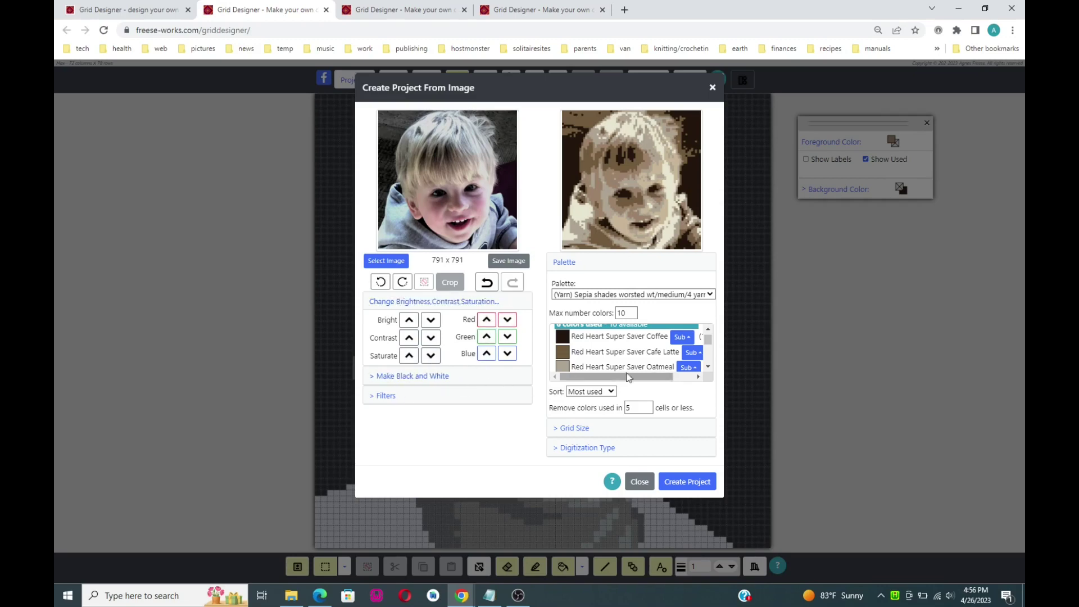
- Exclude the Red Heart Super Saver Oatmeal yarn from the palette and review the remaining used colors
scroll(707, 336, "up", 1)
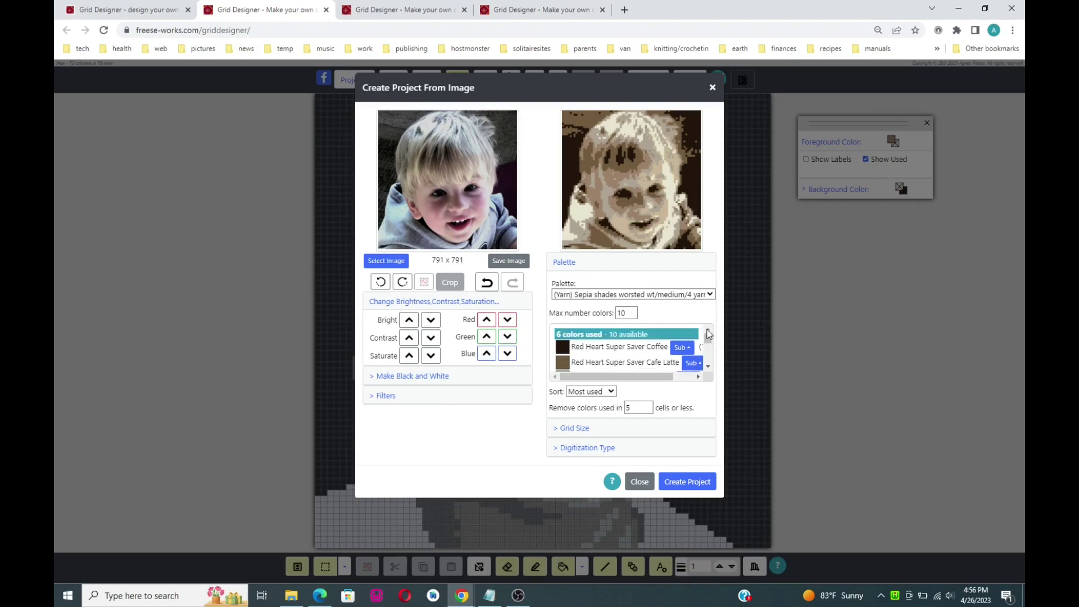
left_click(708, 367)
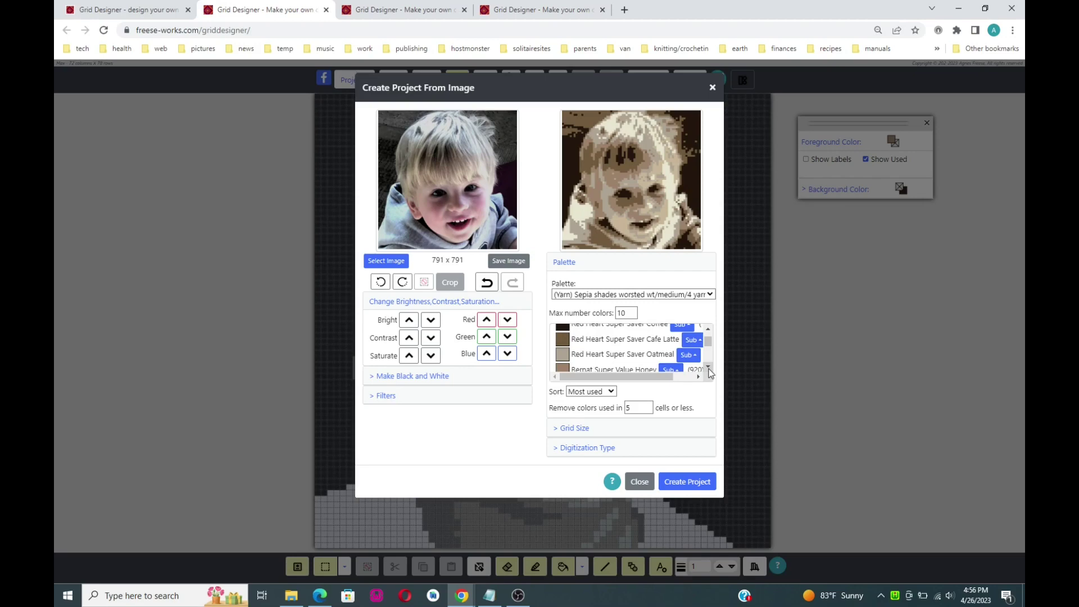
left_click(708, 367)
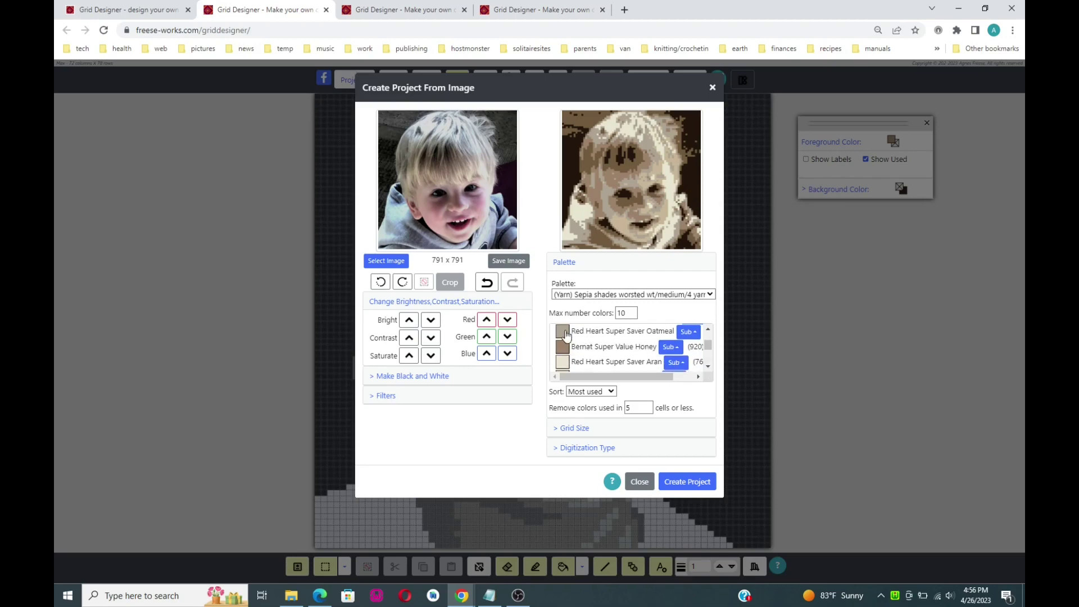
left_click(567, 335)
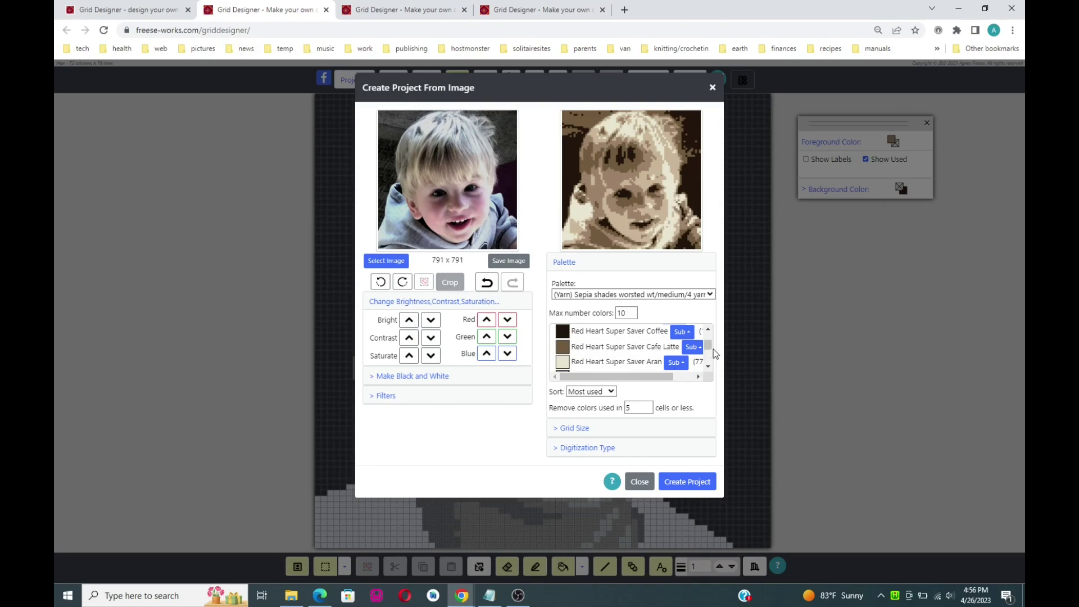
left_click(708, 330)
left_click(708, 332)
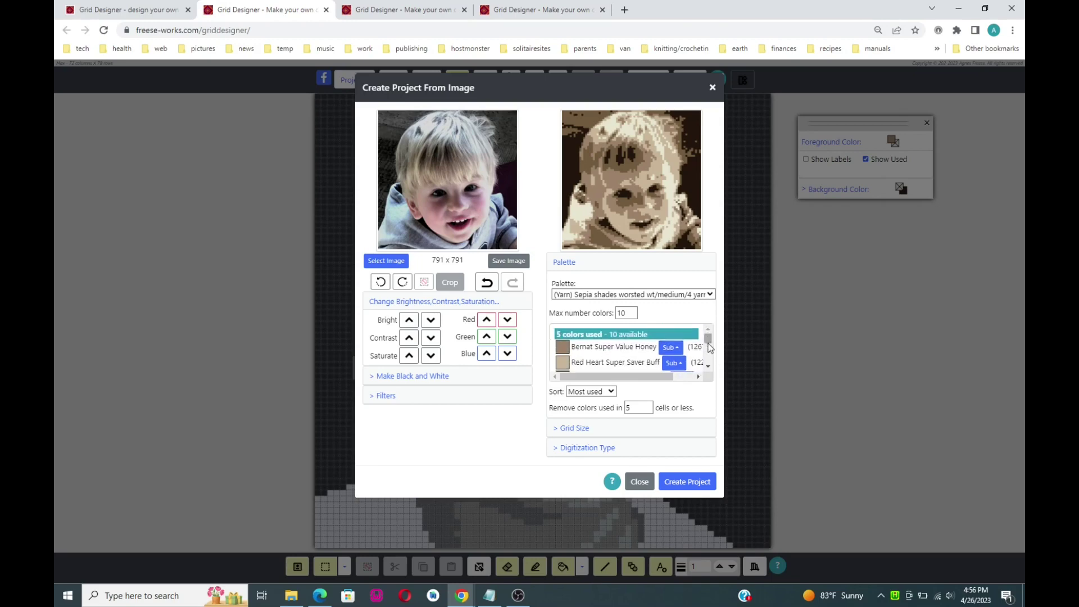
left_click(708, 368)
left_click(709, 369)
left_click(709, 369)
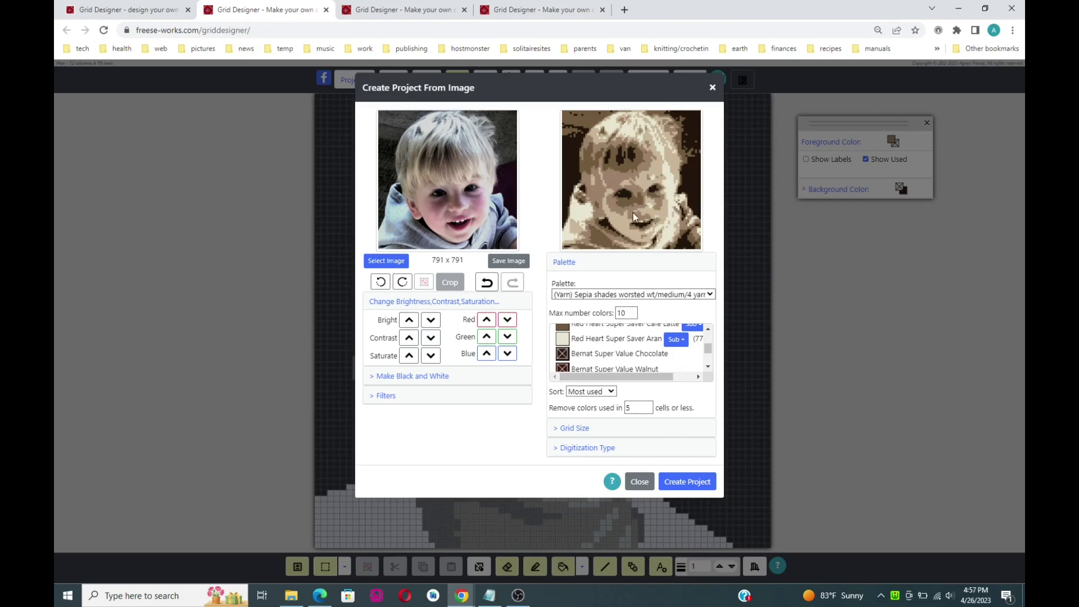
- Check the grid size, keep the digitization type at Smooth, and create the project from the image
mouse_move(656, 227)
left_click(574, 430)
left_click(592, 356)
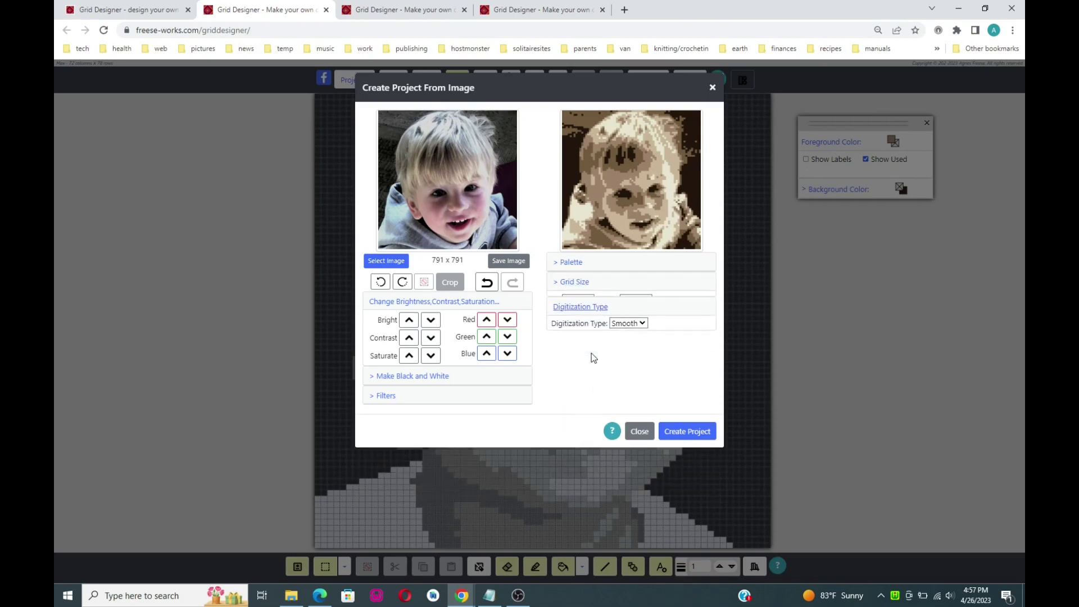
left_click(692, 434)
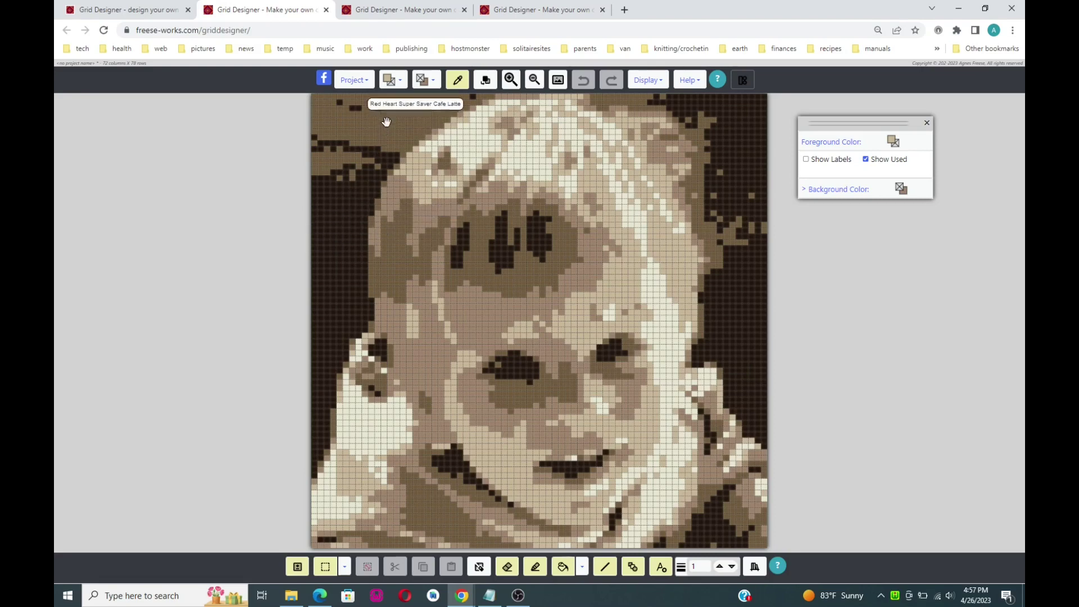
- Refresh the foreground palette to show only the used yarn colors and move the floating color palette slightly lower
left_click(844, 144)
left_click(845, 144)
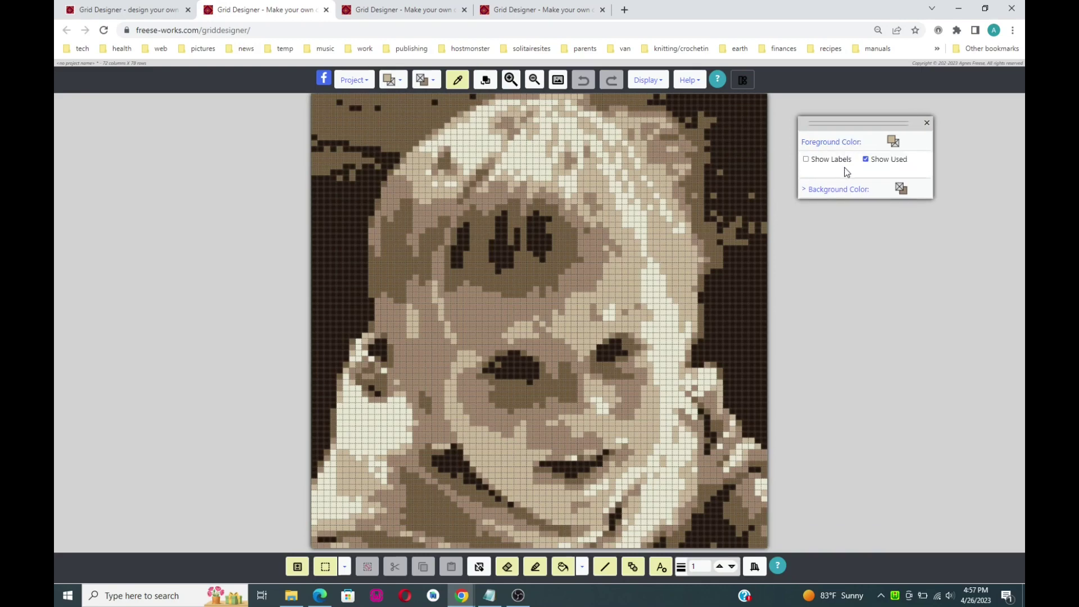
left_click(846, 193)
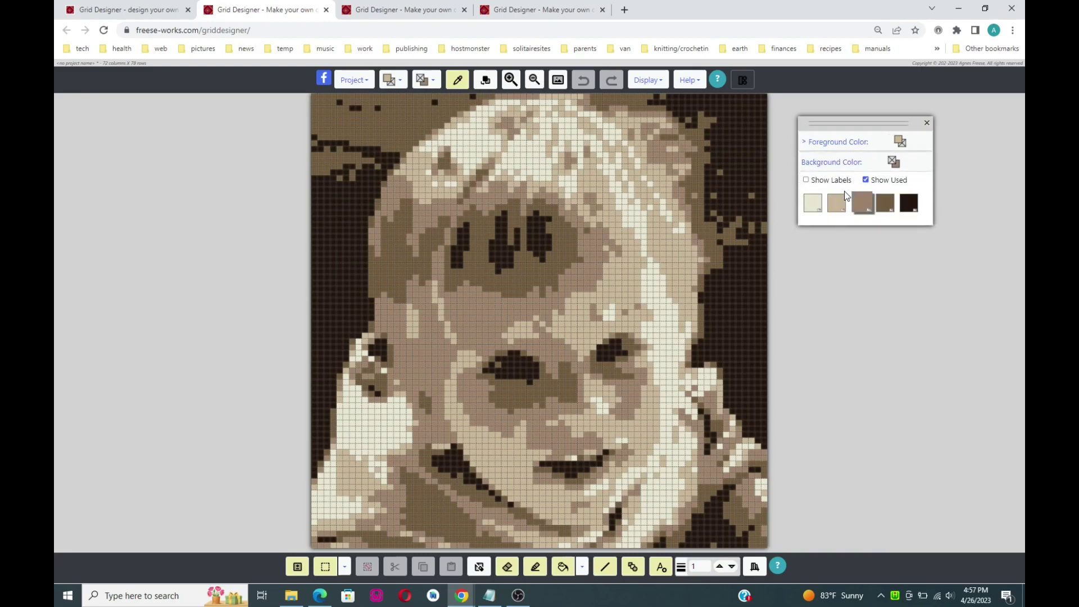
left_click(831, 144)
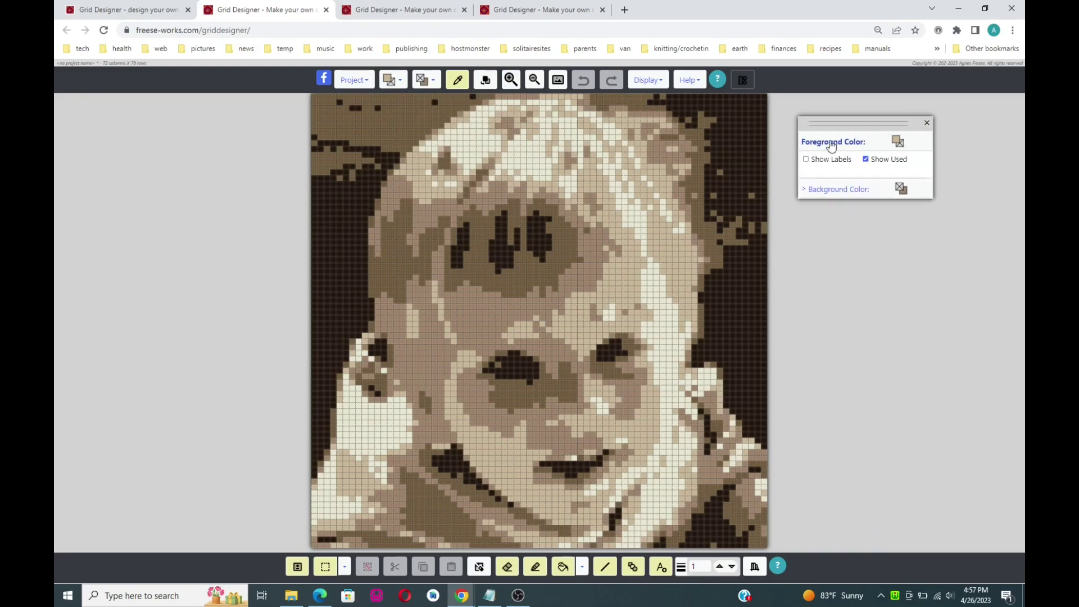
left_click(866, 161)
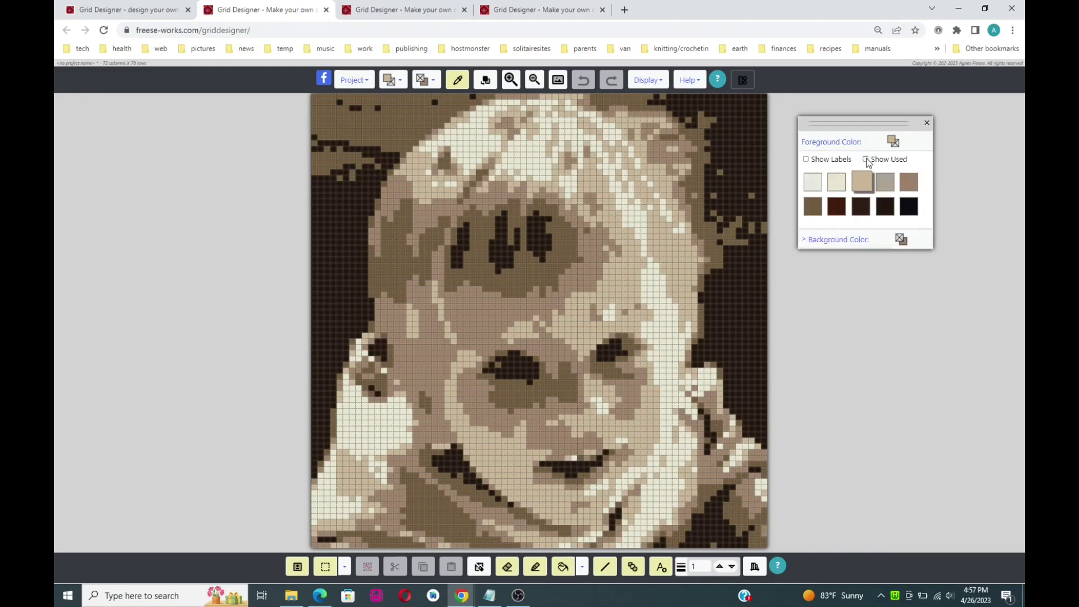
left_click(866, 160)
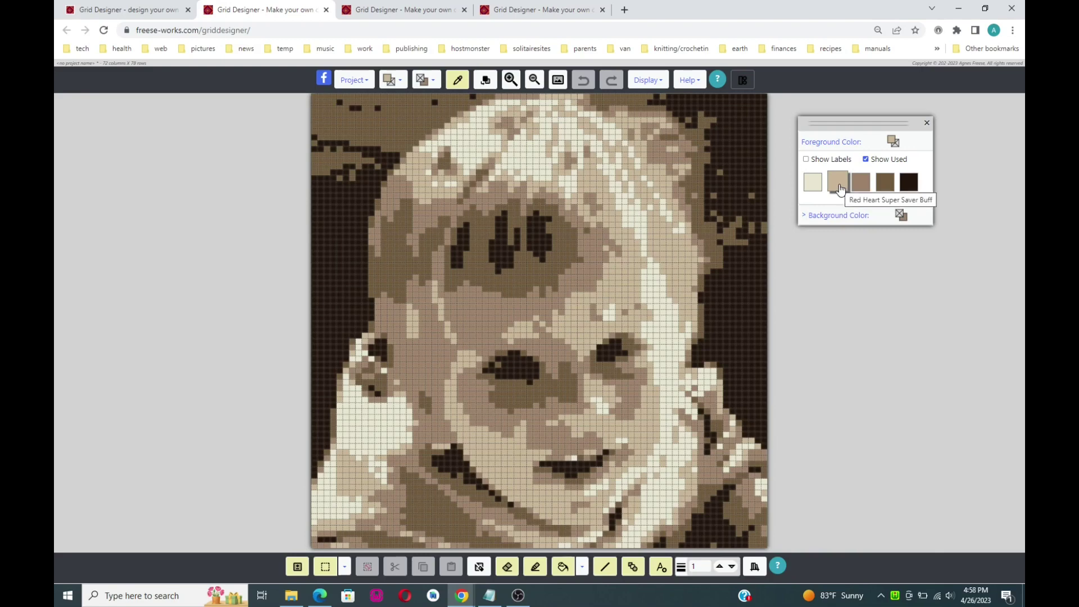
left_click_drag(858, 123, 854, 146)
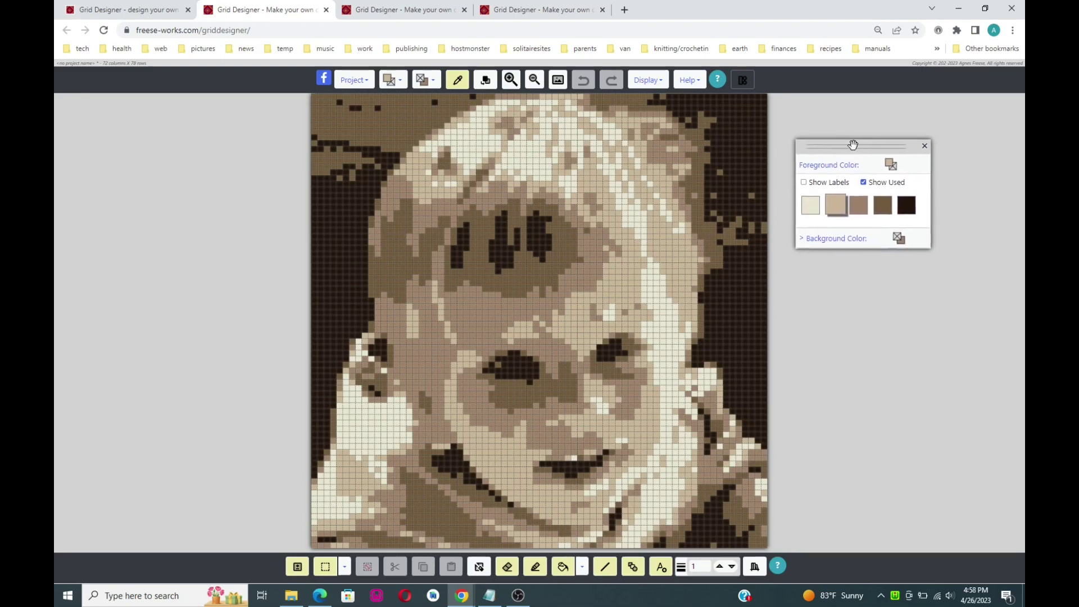
- Close and reopen the floating color palette, and move it slightly higher beside the chart
left_click(924, 145)
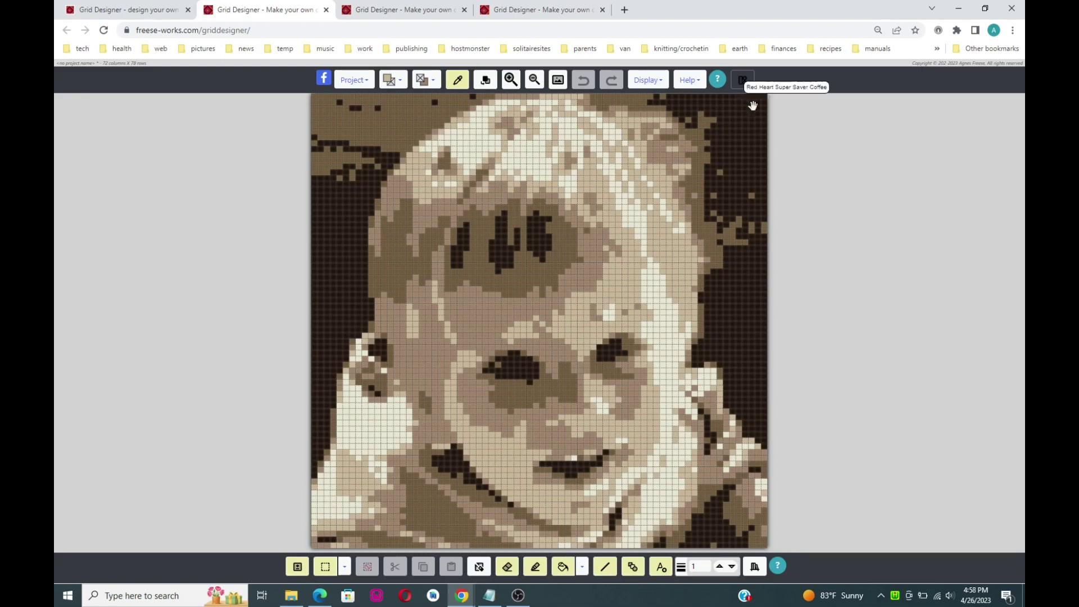
left_click(647, 82)
left_click(641, 115)
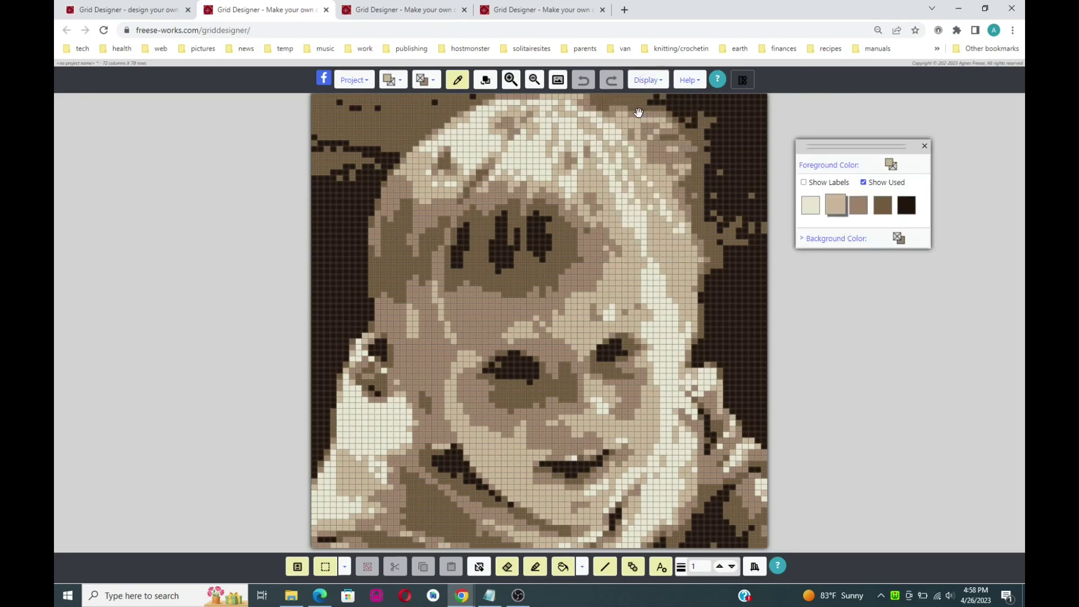
left_click_drag(840, 149, 838, 135)
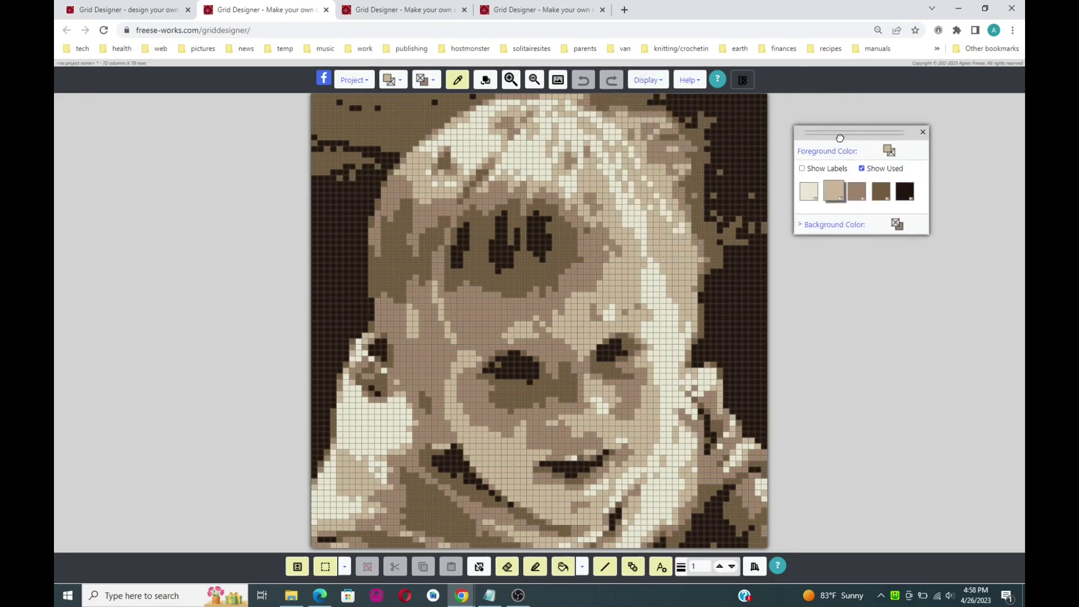
- Set the background color to Red Heart Super Saver Coffee in the floating color palette
left_click(841, 225)
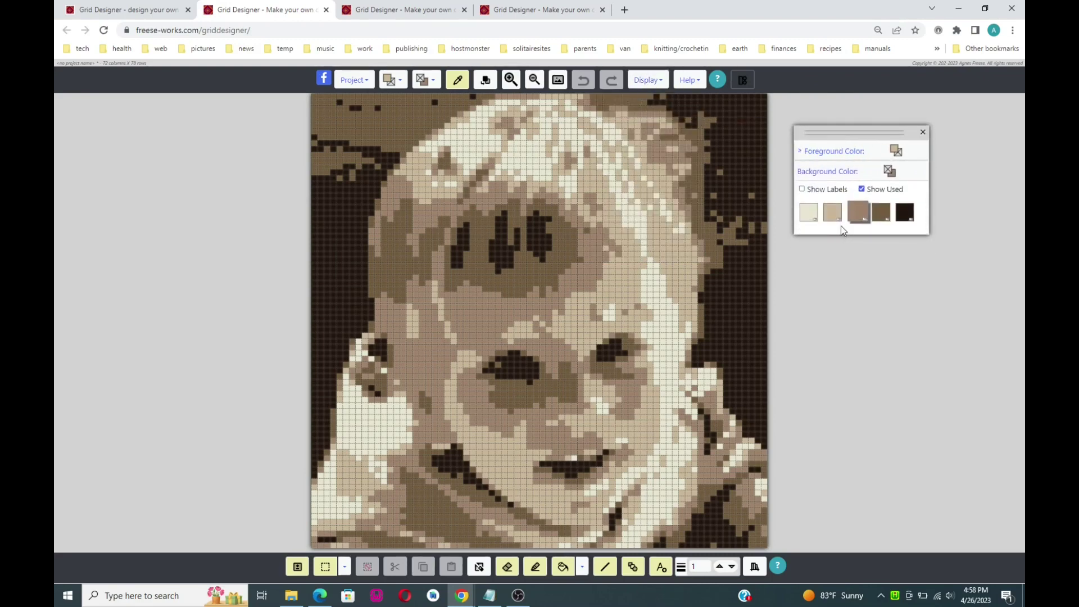
left_click(832, 151)
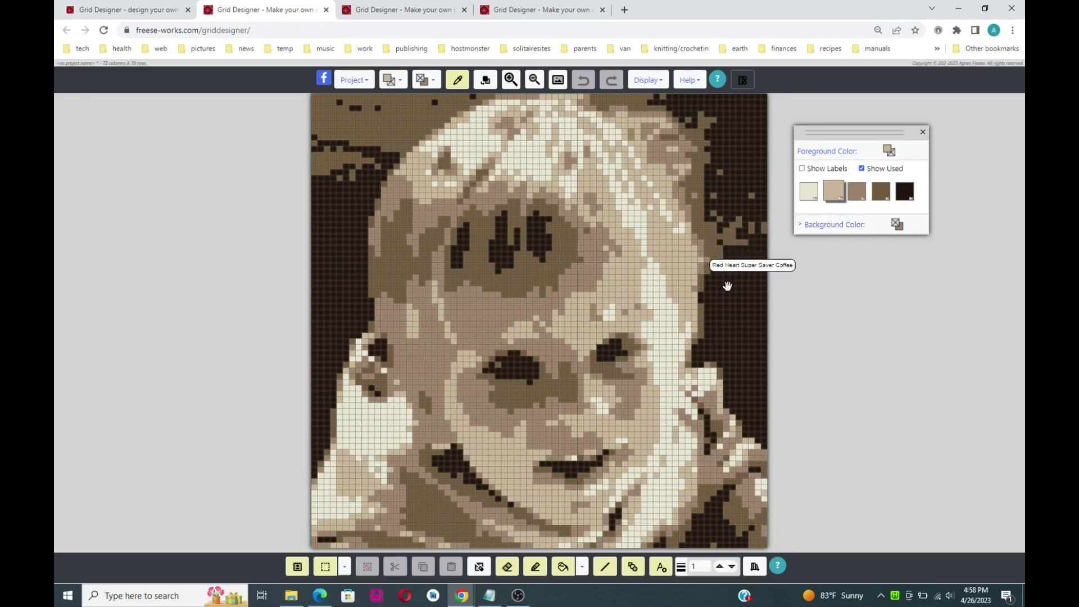
left_click(835, 226)
left_click(905, 214)
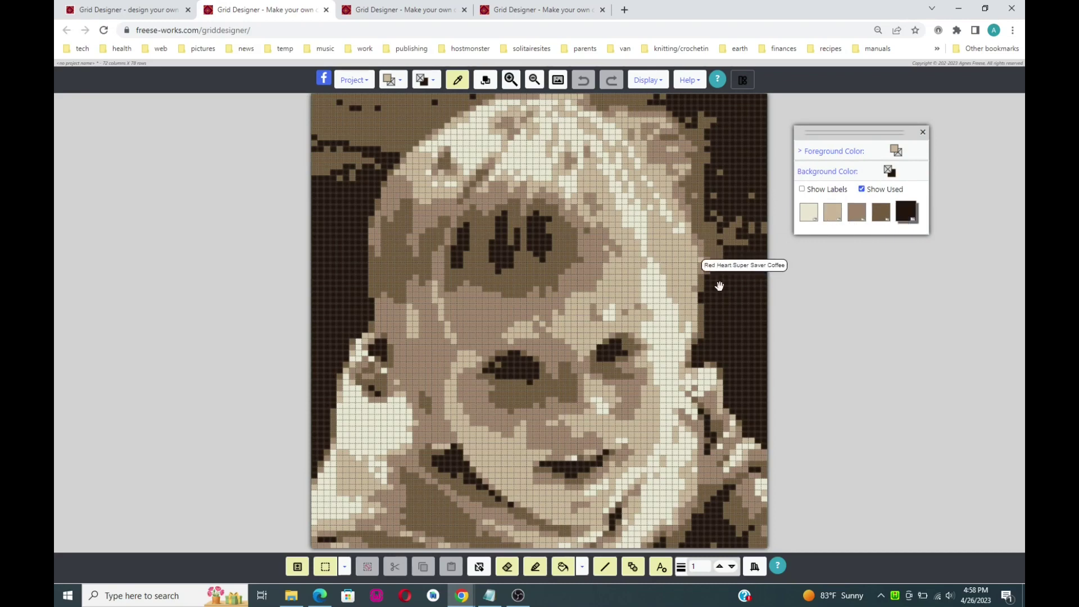
- Fill the brown background patches and stray cells on both sides of the child's head with Coffee
left_click(562, 567)
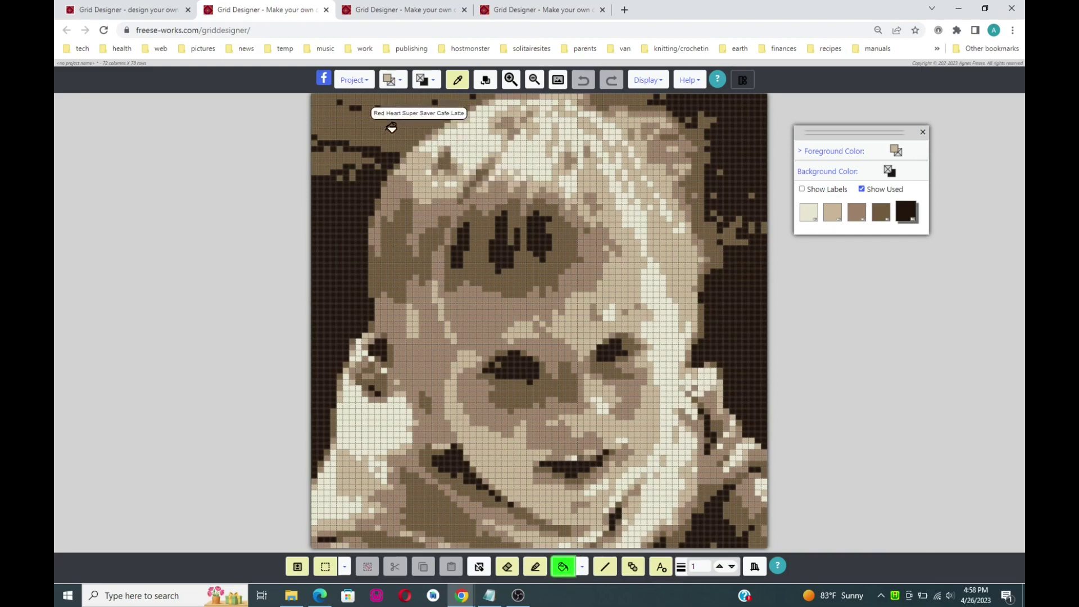
left_click(338, 114)
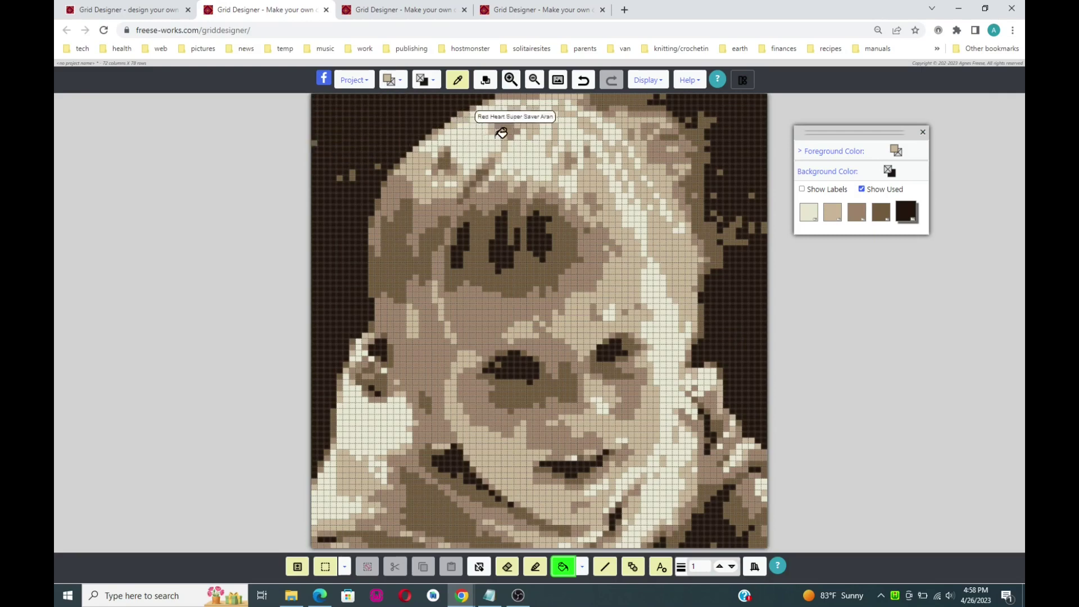
left_click(353, 175)
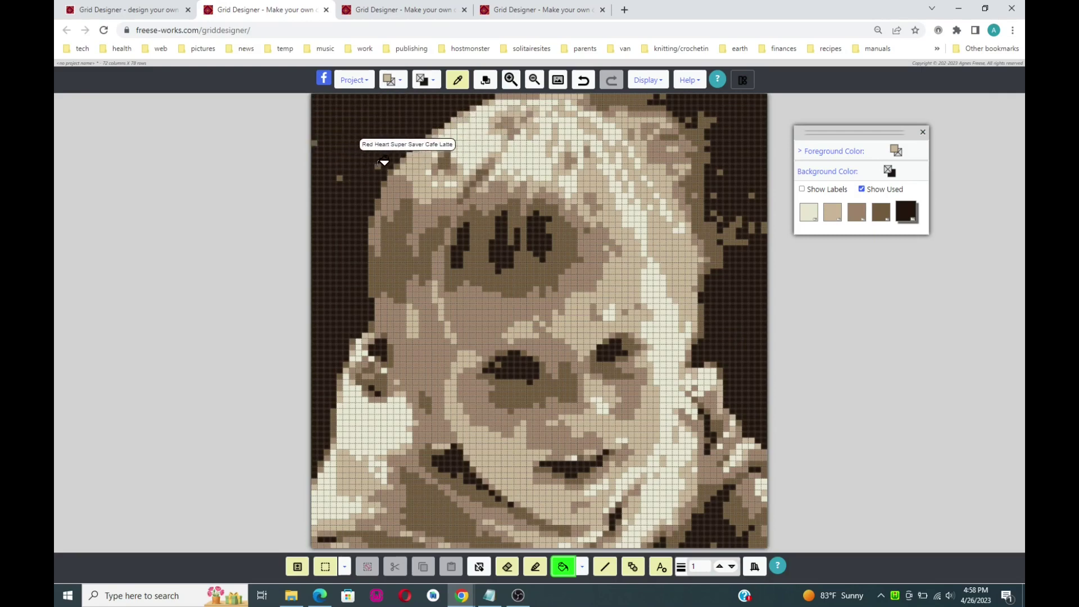
left_click(340, 177)
left_click(315, 140)
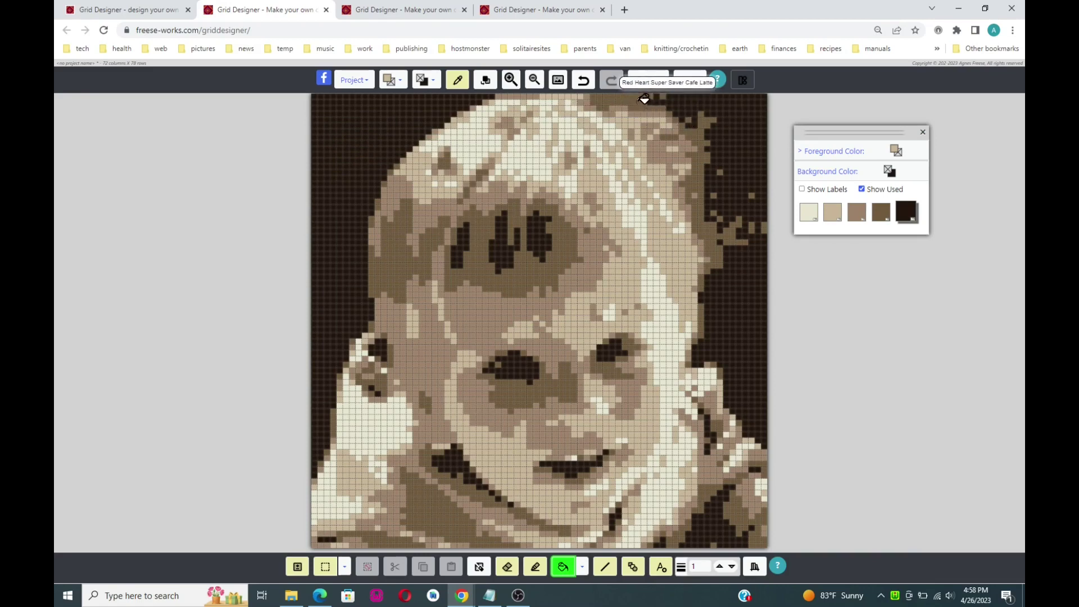
left_click(703, 128)
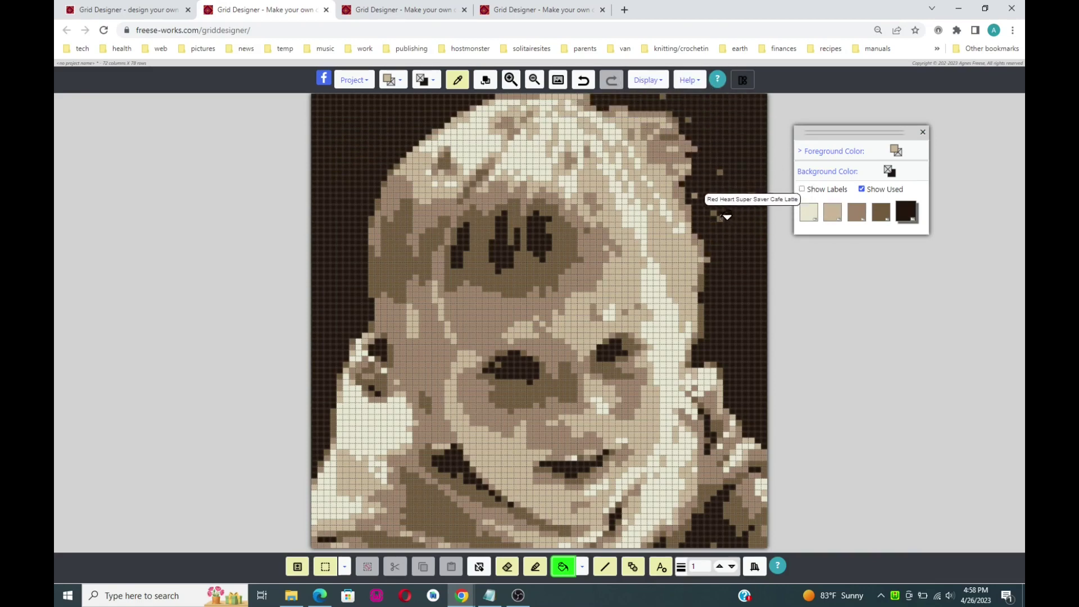
- Paint Coffee with a 3-cell-wide brush over the leftover light patches and stray cells at the upper right of the head
left_click(537, 566)
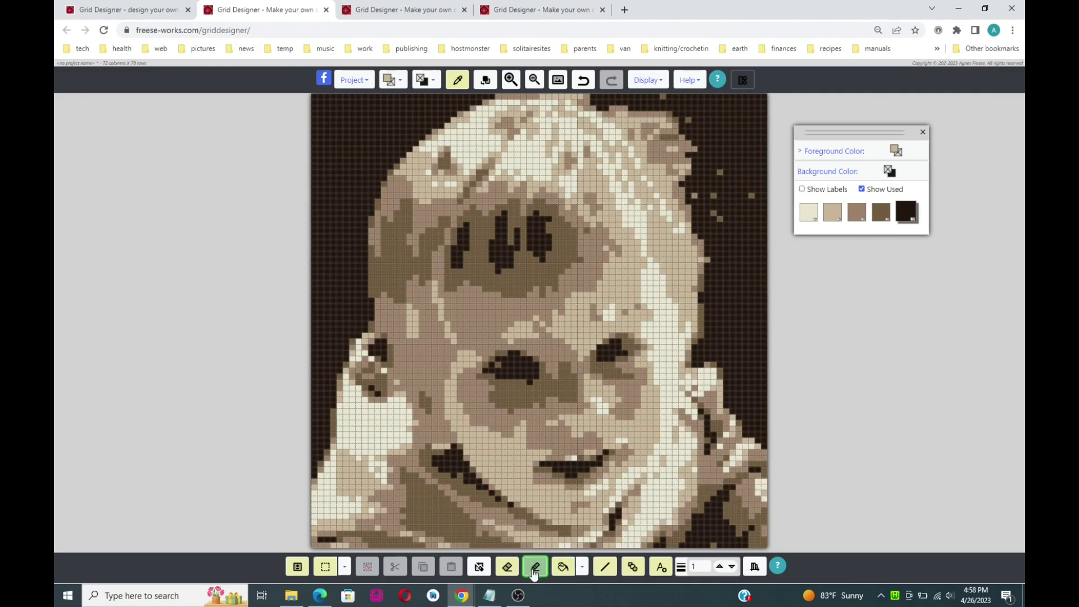
left_click(720, 567)
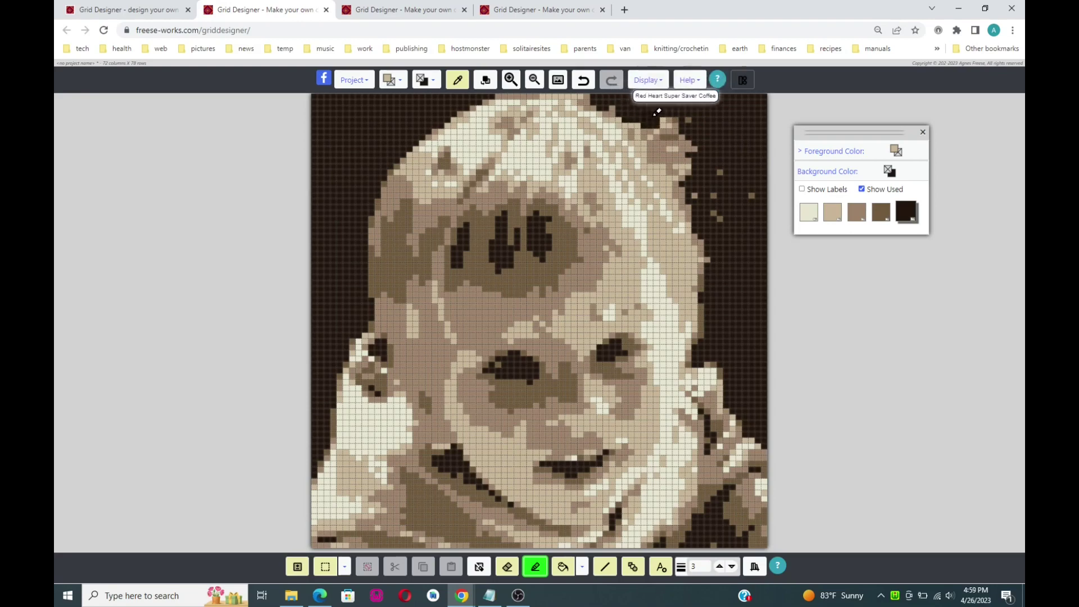
mouse_move(703, 115)
left_mouse_down()
mouse_move(660, 122)
mouse_move(703, 141)
mouse_move(752, 188)
mouse_move(733, 205)
mouse_move(683, 168)
mouse_move(622, 97)
mouse_move(672, 95)
mouse_move(695, 151)
mouse_move(640, 108)
left_mouse_up()
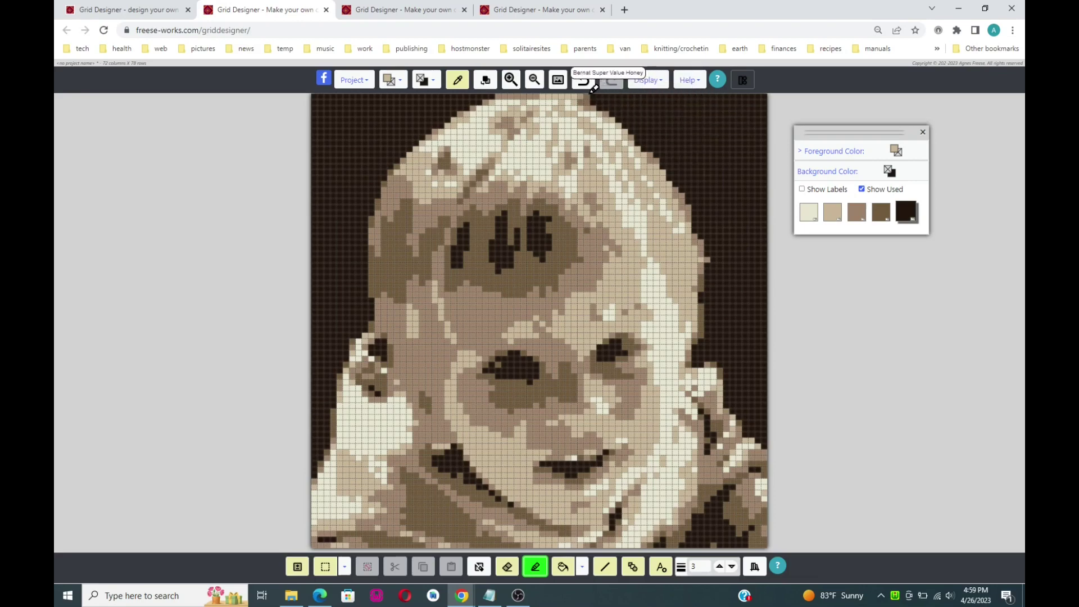
- Reduce the line width to 1 and smooth the outline of the head against the background with Coffee
left_click(732, 567)
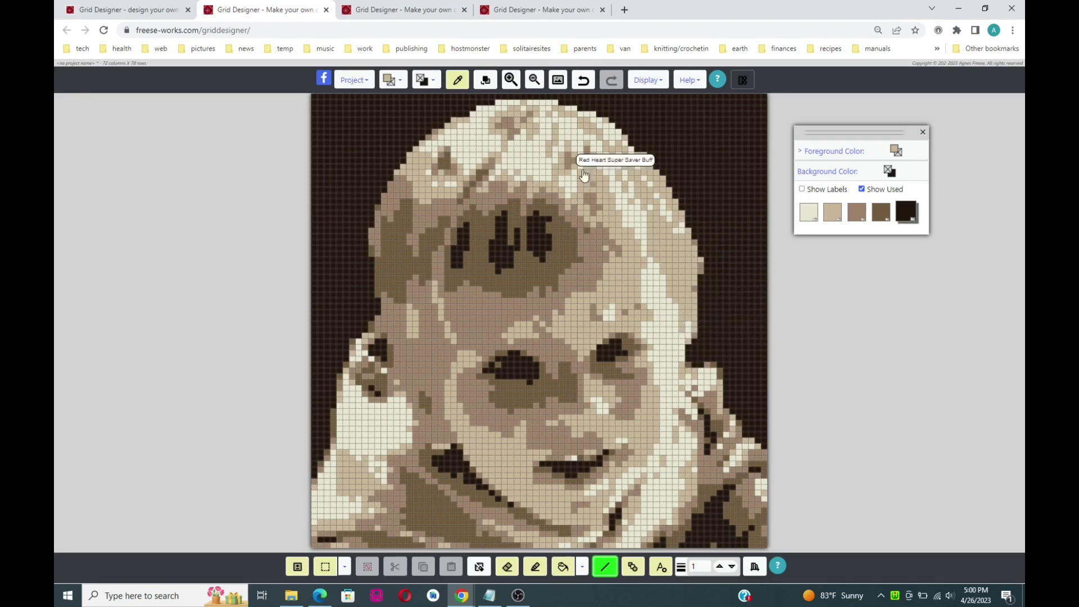
left_click(534, 82)
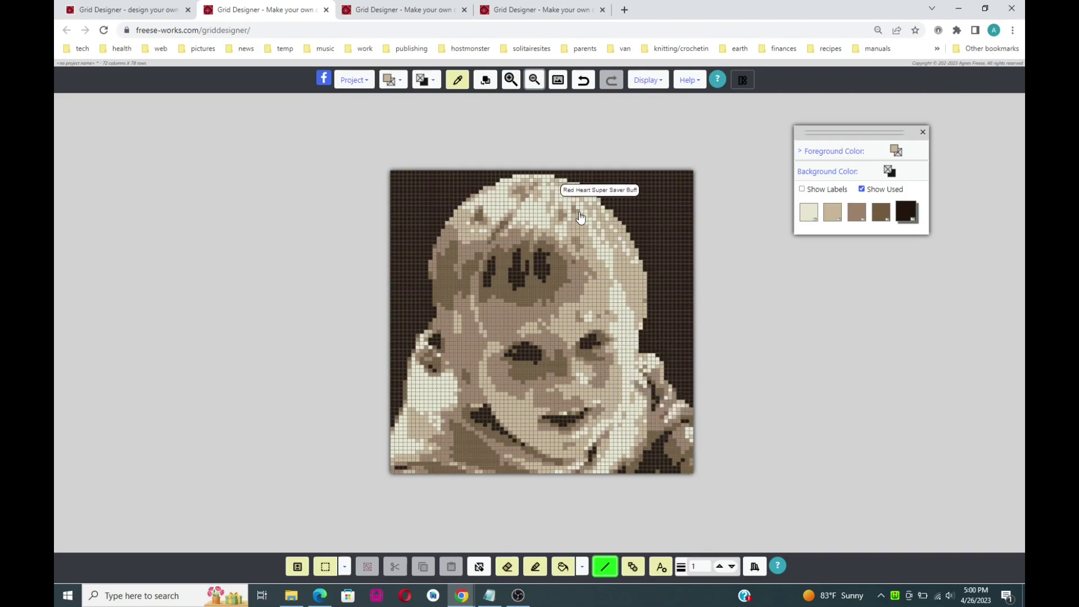
left_click(511, 80)
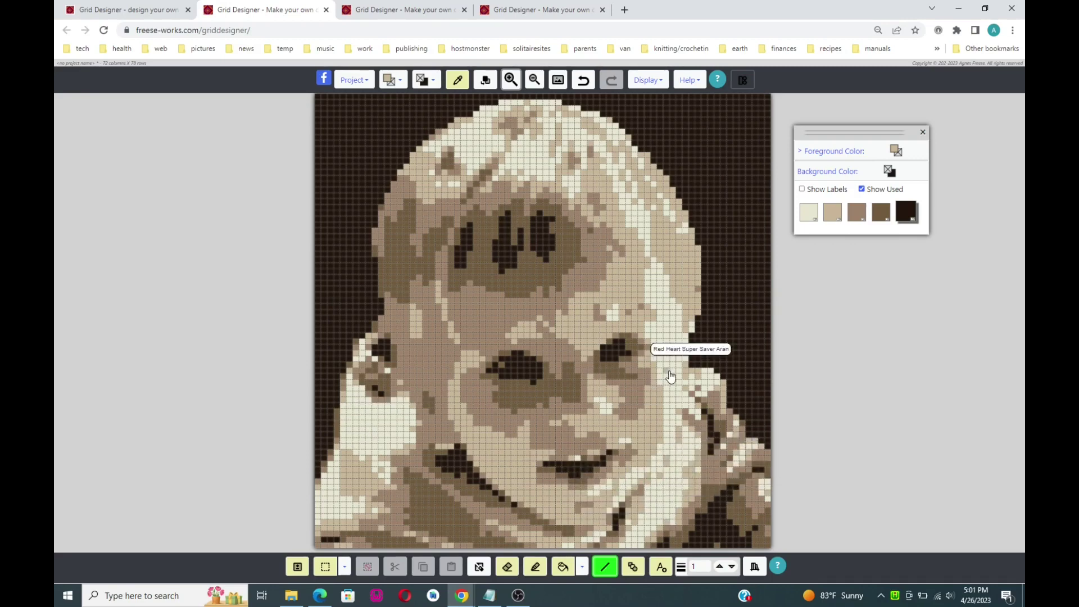
- Fill the light clothing area to the right of the chin with Red Heart Super Saver Buff
left_click(826, 153)
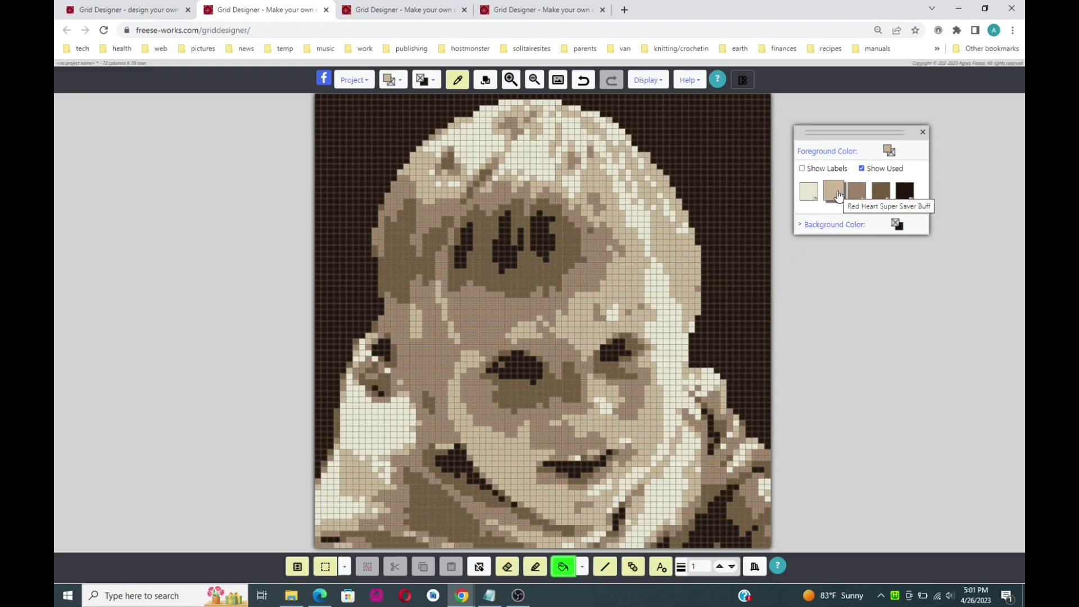
left_click(672, 493)
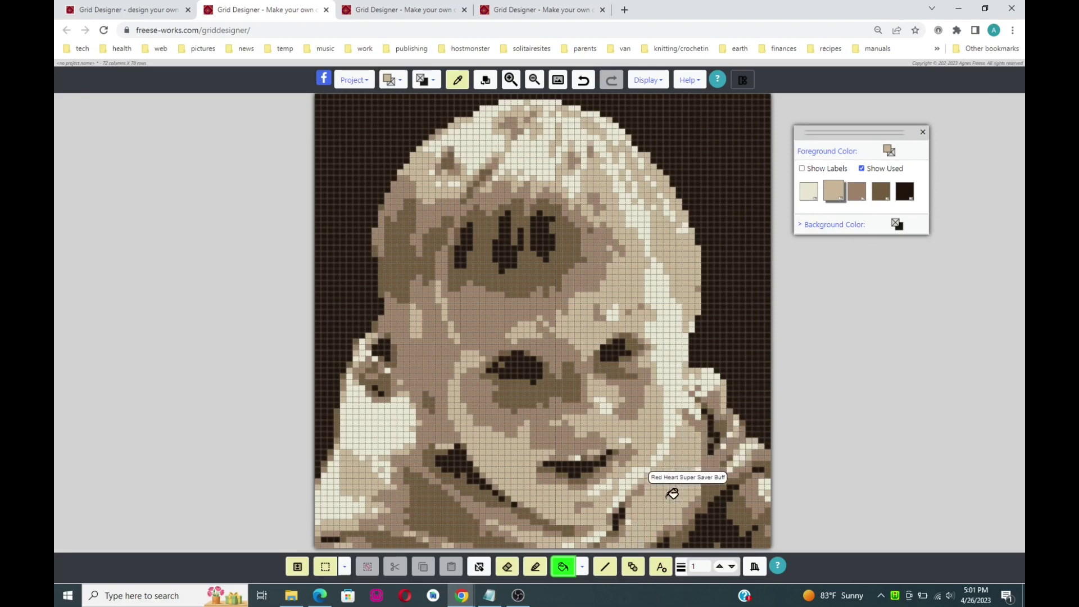
- Try filling the light area of the left shoulder with Buff, compare the effect, and undo those fills
left_click(358, 428)
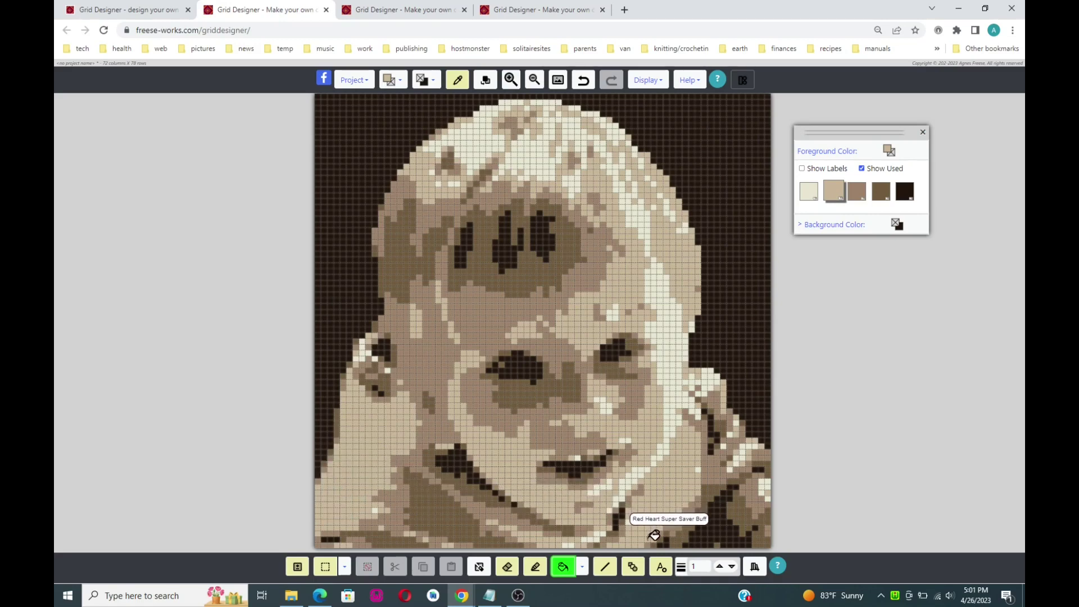
left_click(534, 85)
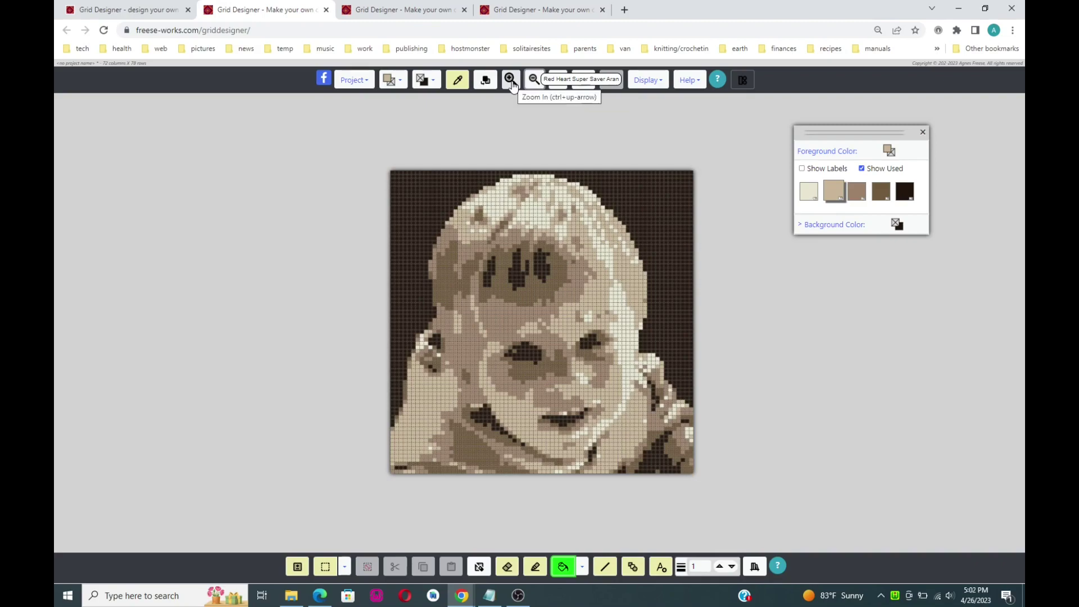
left_click(510, 81)
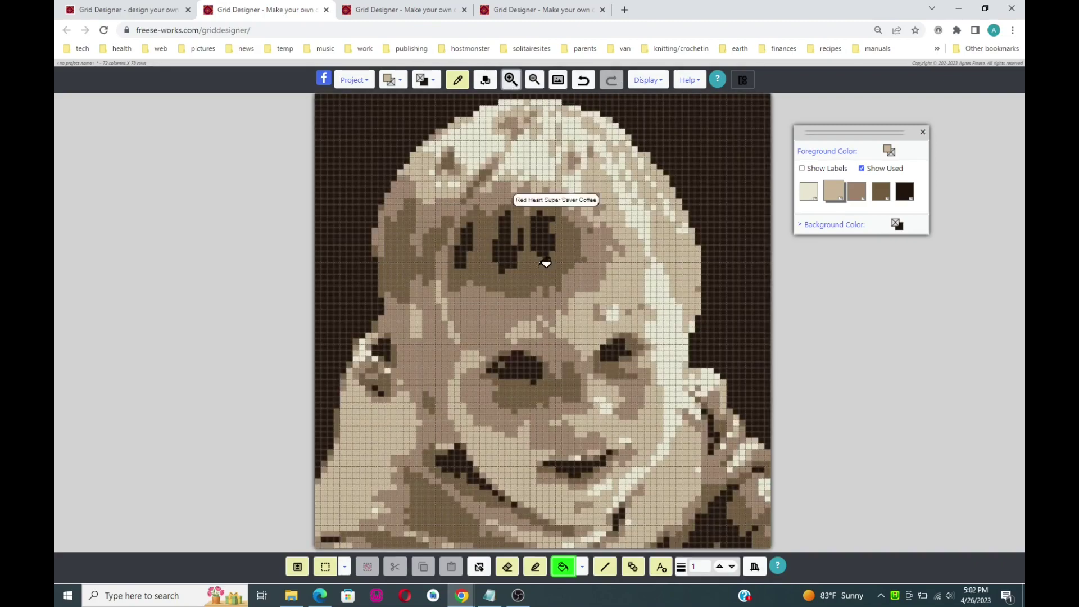
left_click(582, 81)
left_click(582, 81)
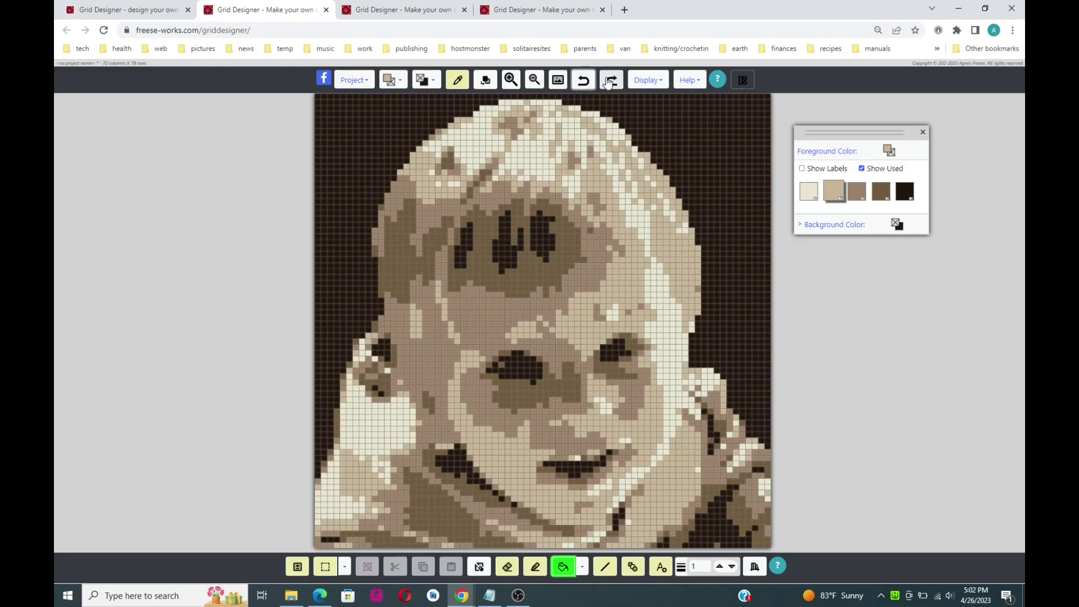
left_click(609, 81)
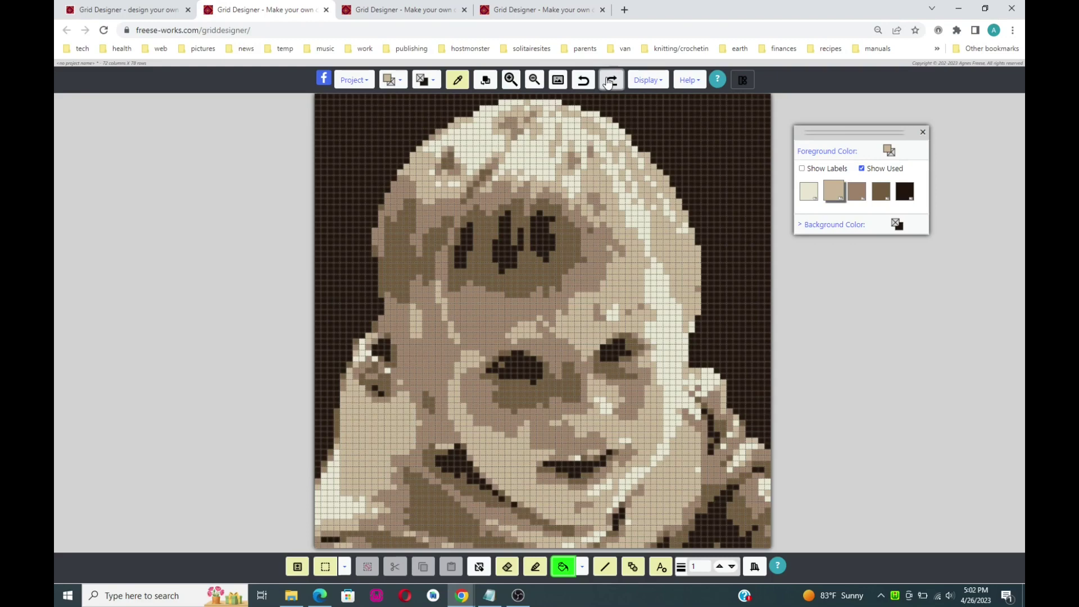
left_click(584, 81)
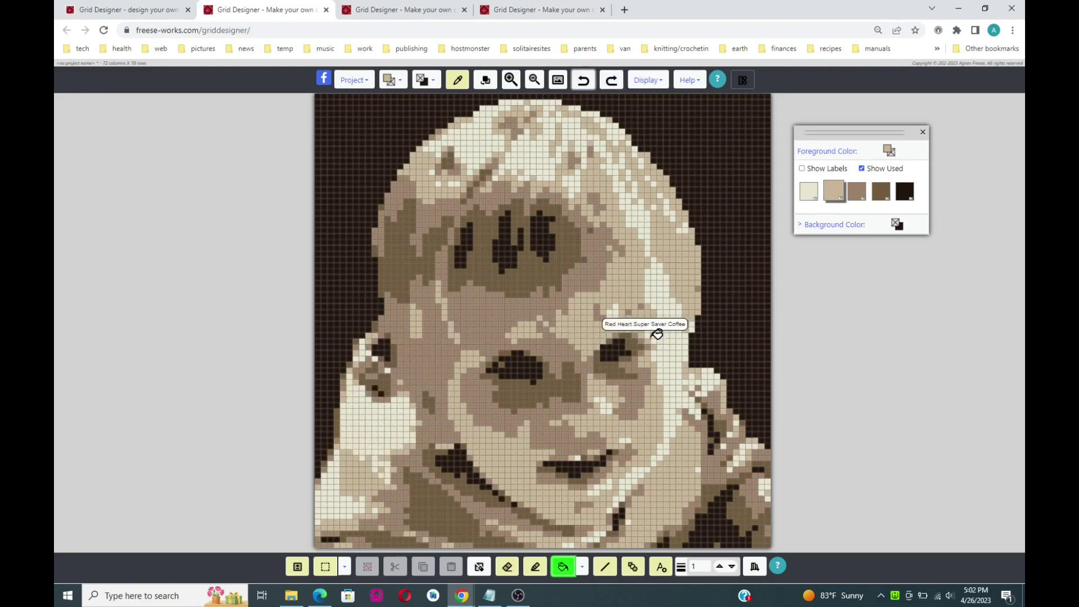
- Paint the hood opening left of the face in Coffee with a 1-cell pencil and reshape the hood's outer edge in Aran
left_click(905, 193)
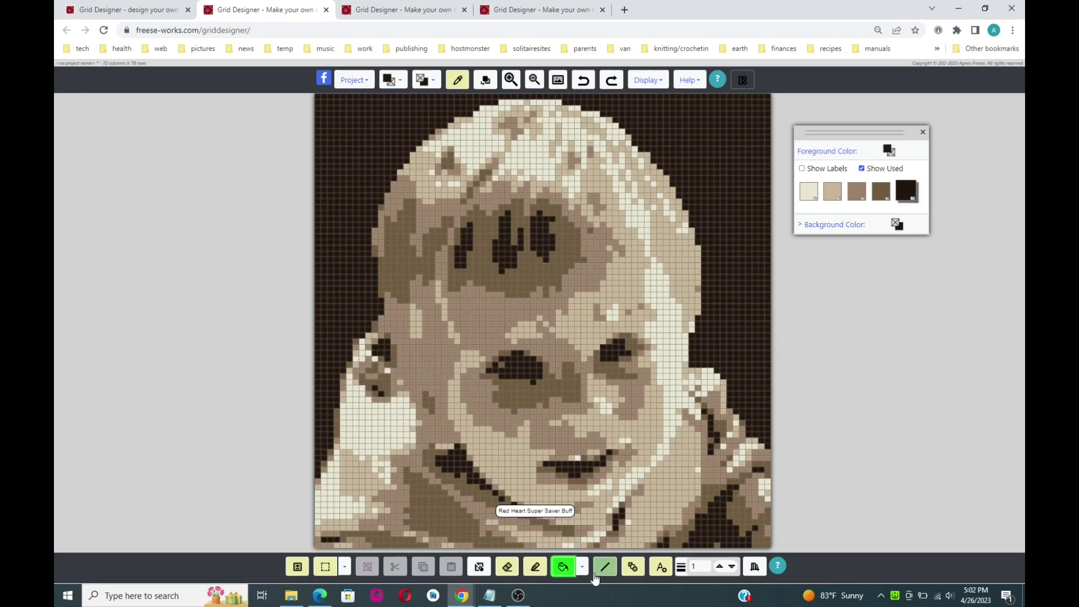
left_click(541, 571)
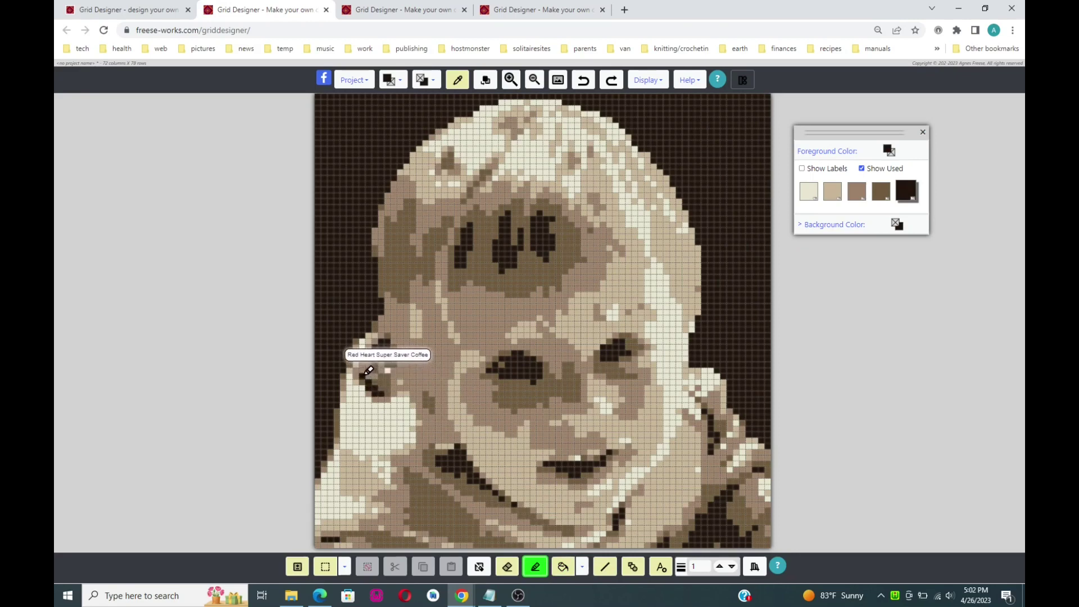
left_click_drag(364, 372, 379, 355)
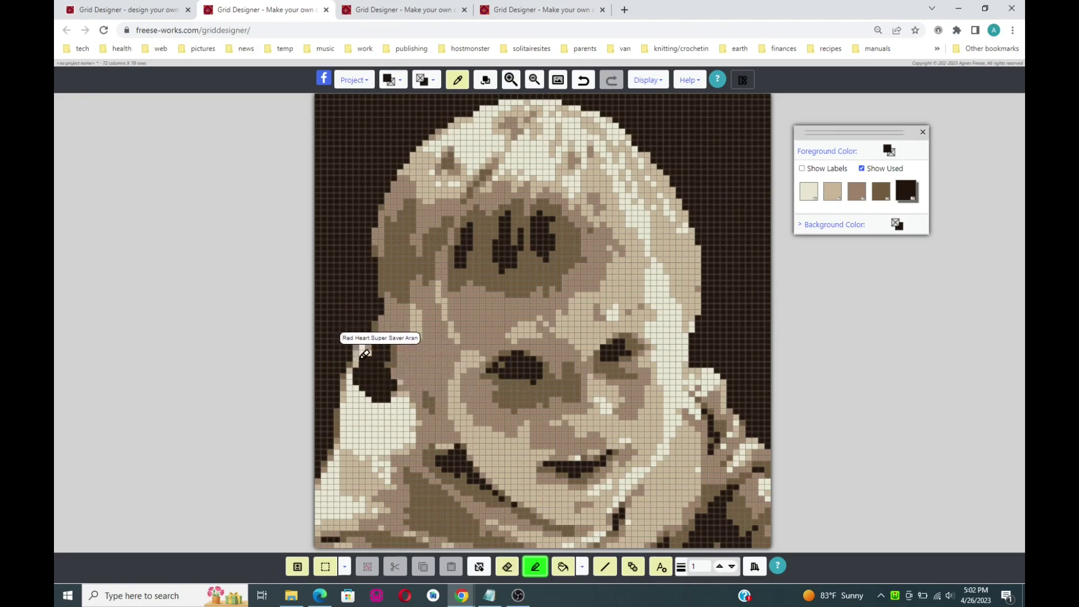
left_click(811, 197)
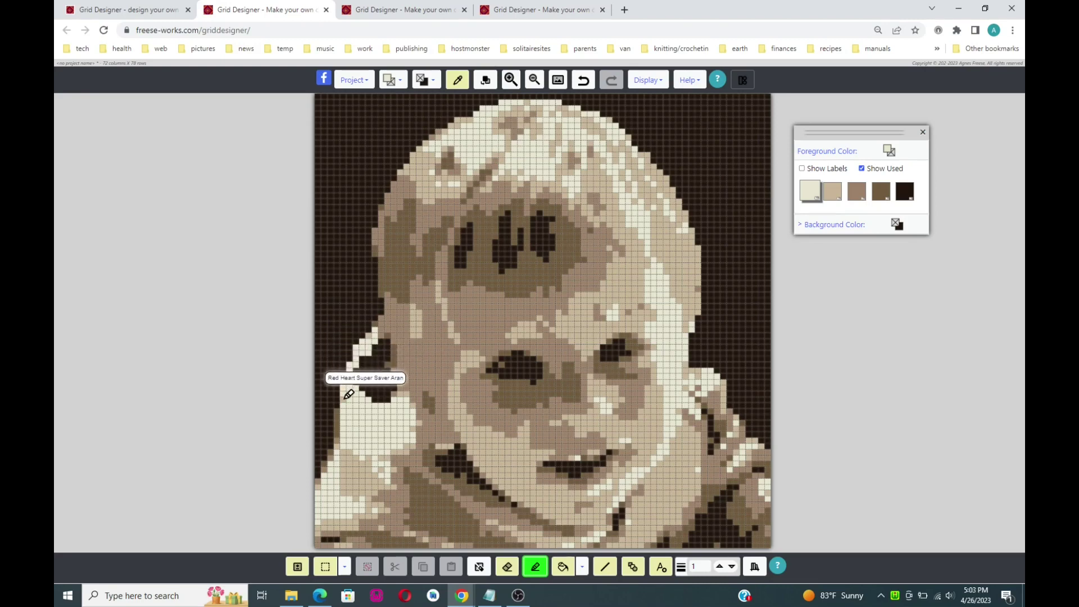
left_click_drag(343, 376, 339, 414)
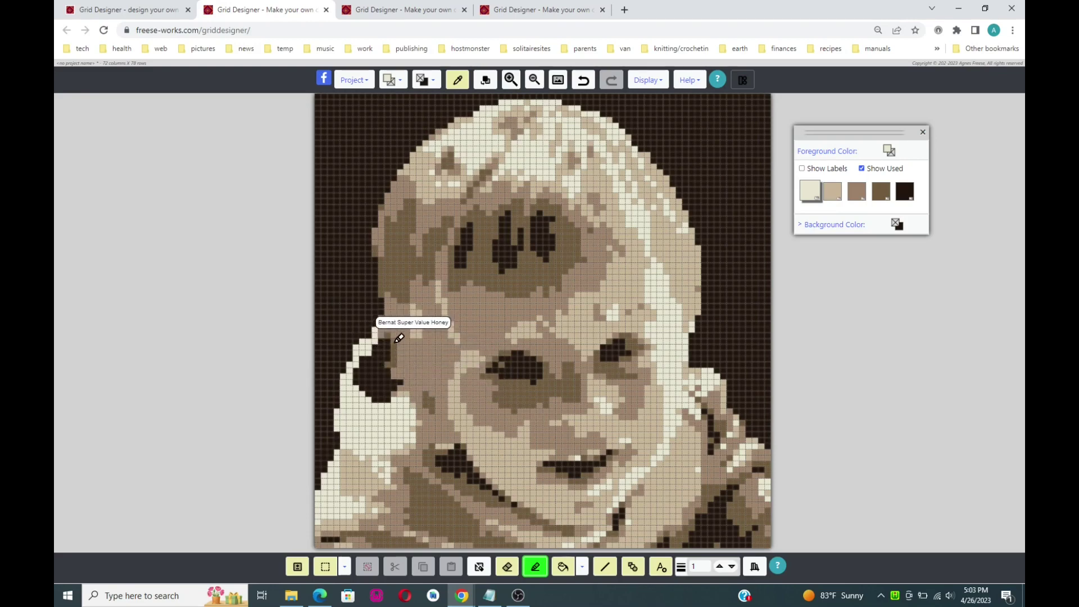
- Touch up the edge of the face beside the hood opening using Bernat Super Value Honey and Red Heart Super Saver Cafe Latte
left_click(859, 193)
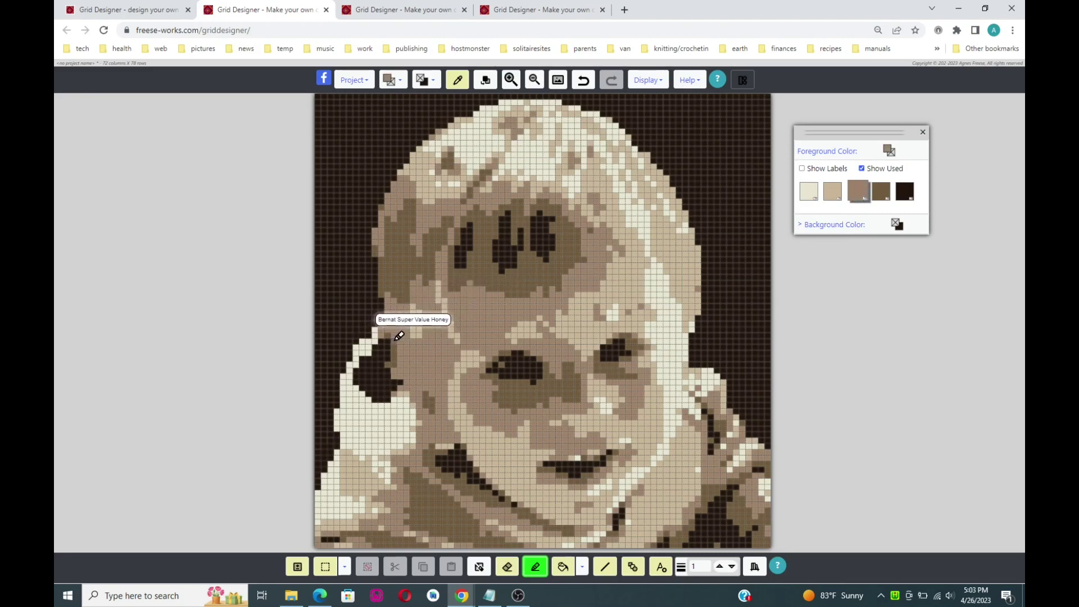
left_click(881, 193)
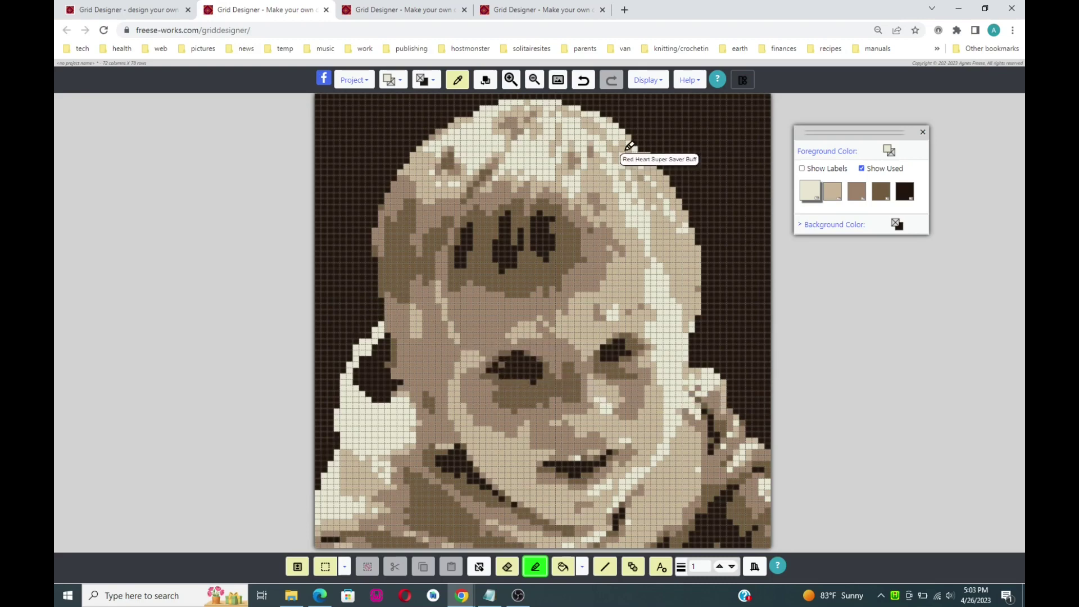
left_click(535, 81)
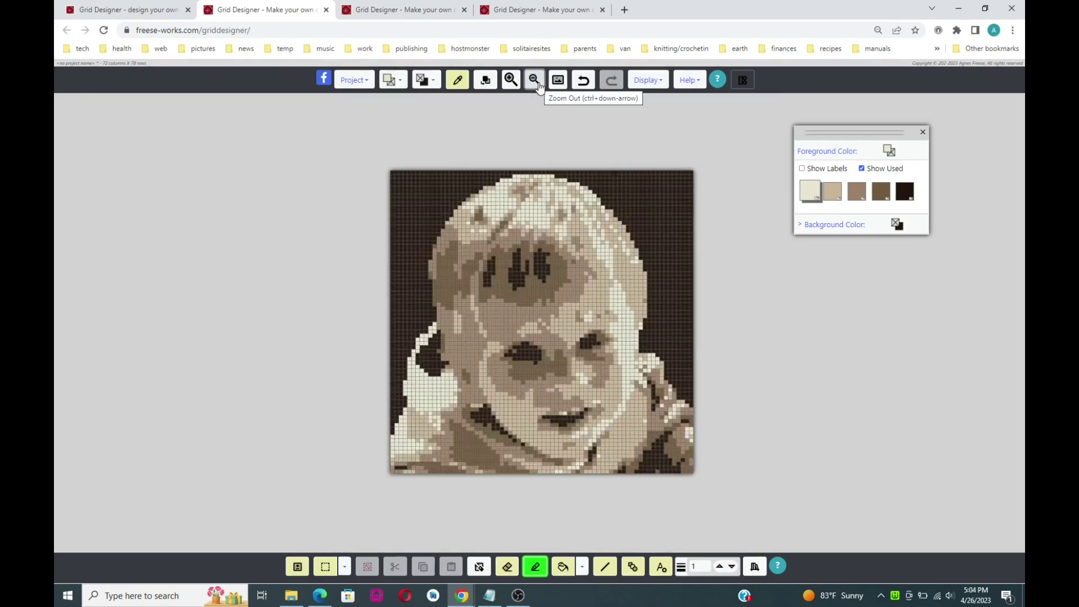
left_click(510, 81)
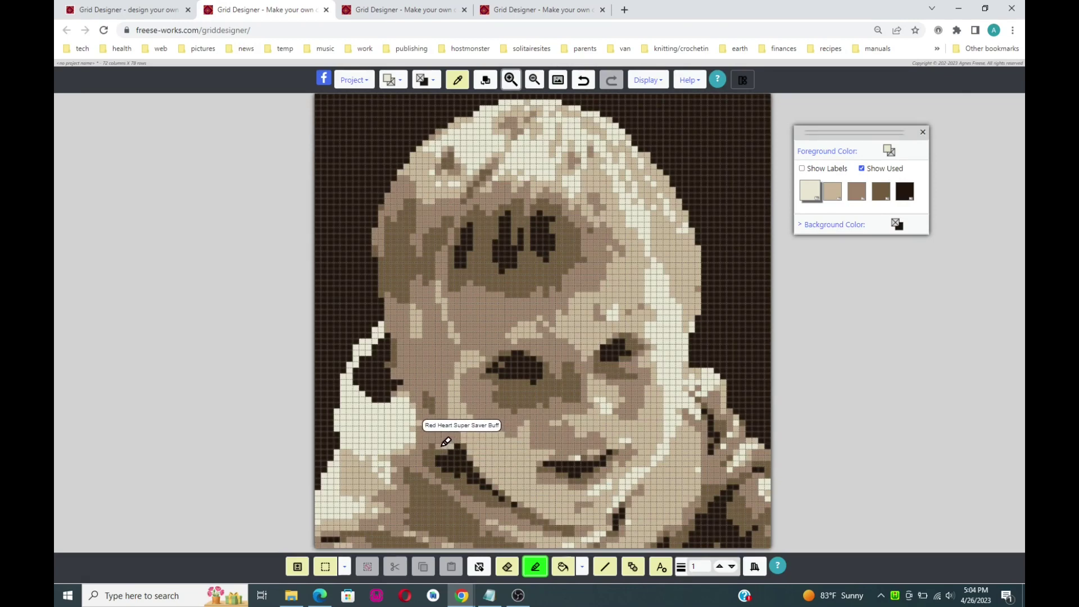
- Fill the light patches on both shoulders with Bernat Super Value Honey and smooth the clothing edge right of the chin in Honey and Buff
left_click(862, 191)
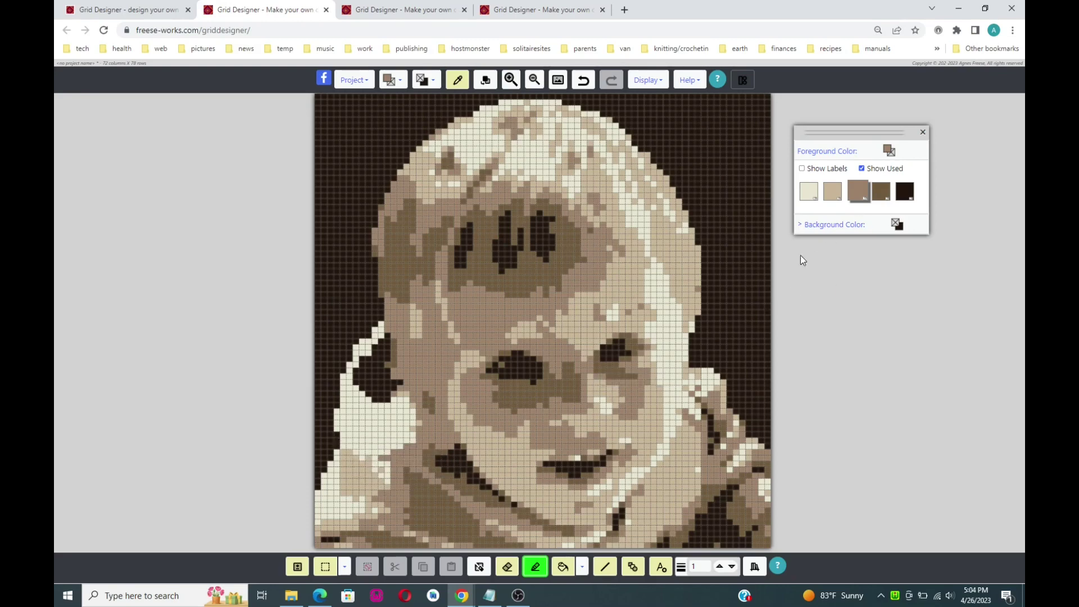
left_click(562, 566)
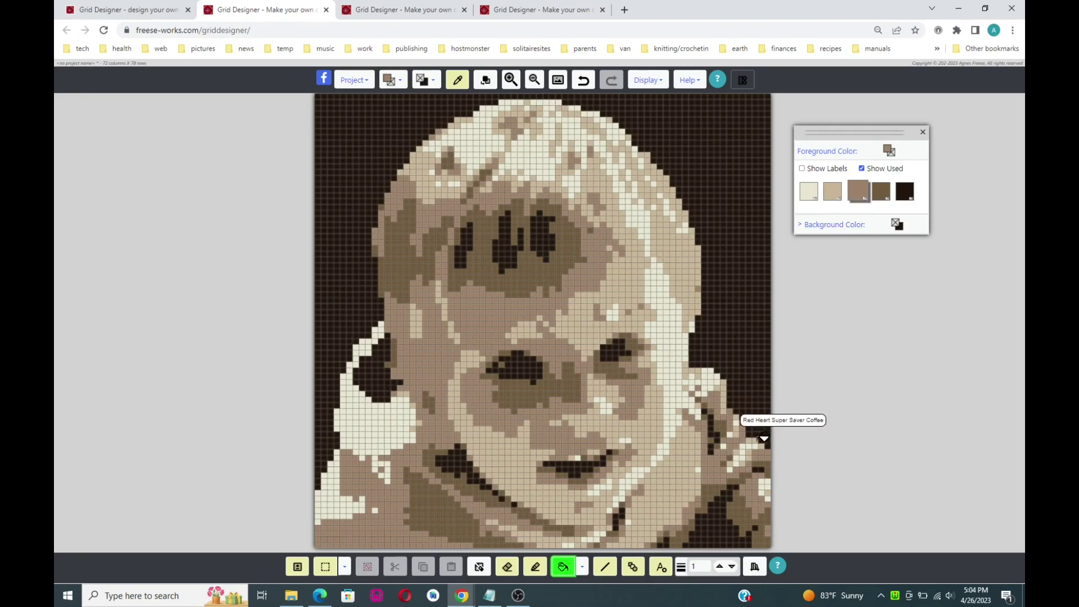
key("p")
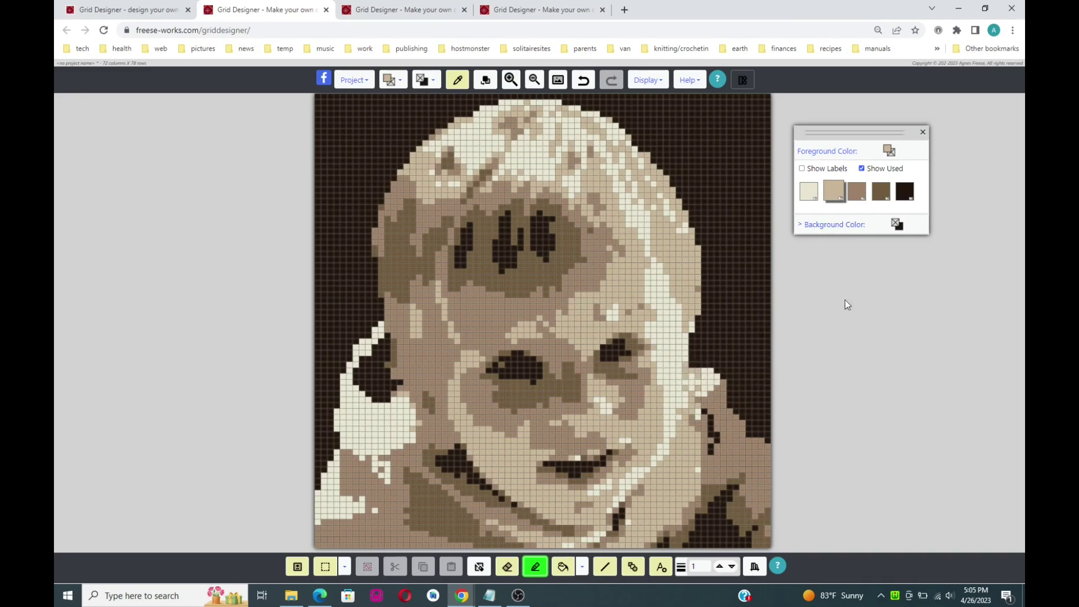
left_click(857, 197)
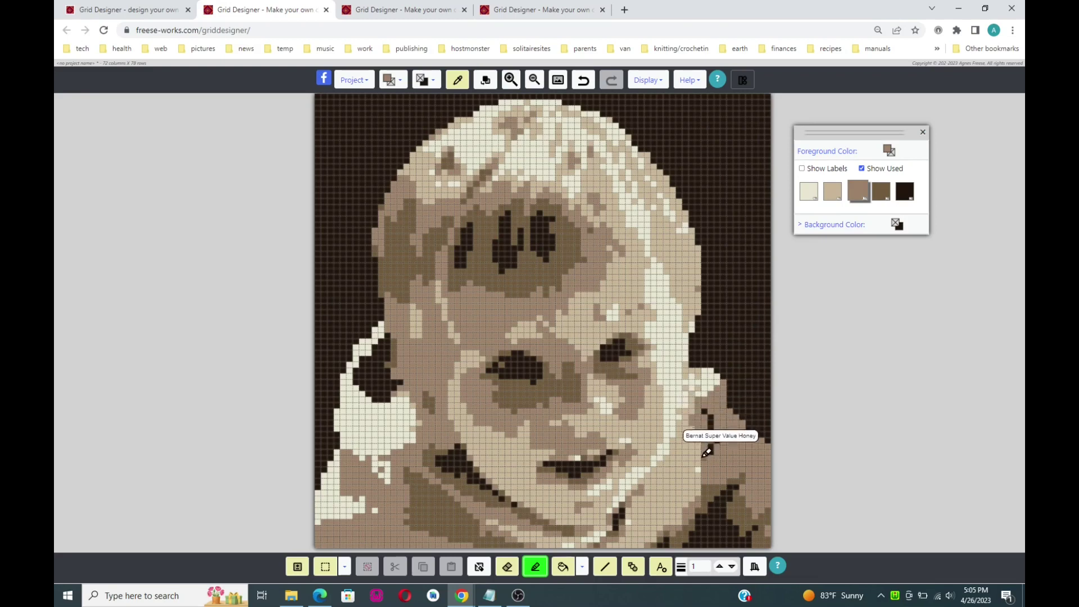
left_click(832, 194)
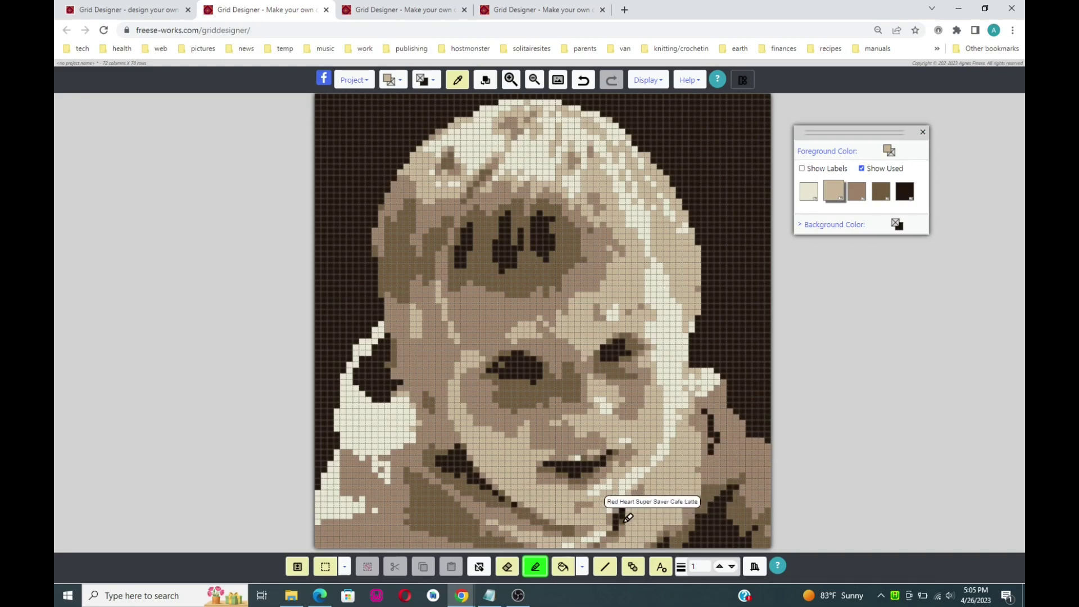
- Clean up stray cells on the left shoulder in Honey and Aran, and simplify the collar below the chin with Honey, Cafe Latte and Buff
left_click(860, 197)
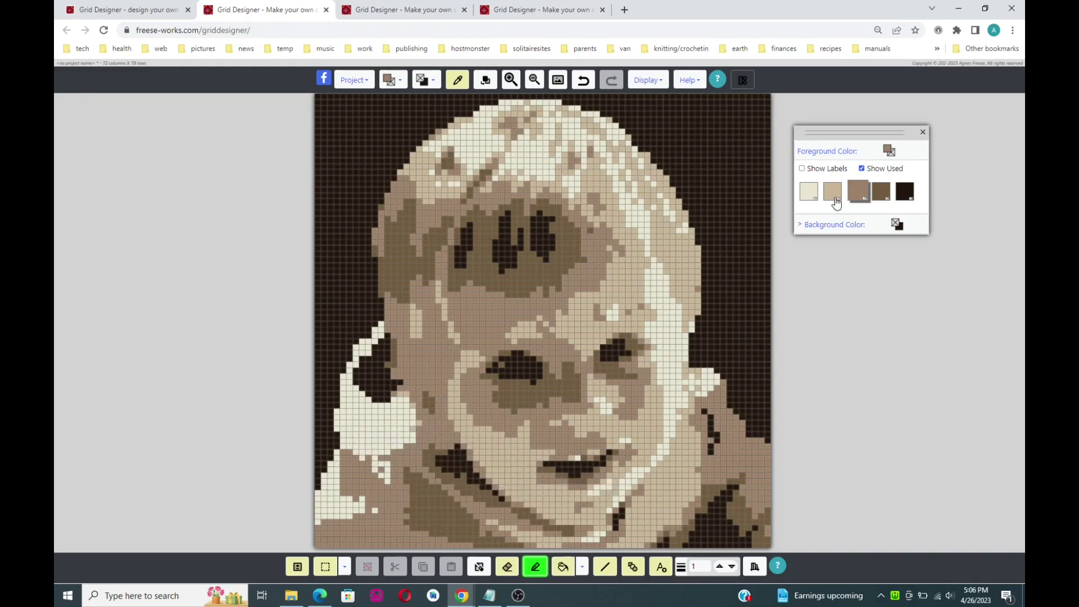
left_click(810, 194)
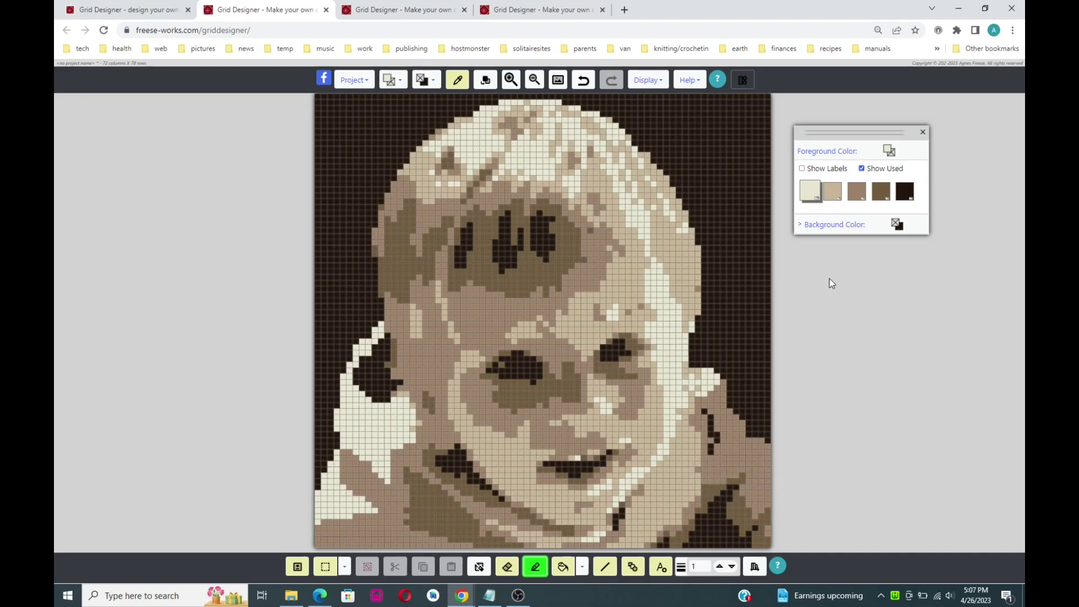
left_click(857, 197)
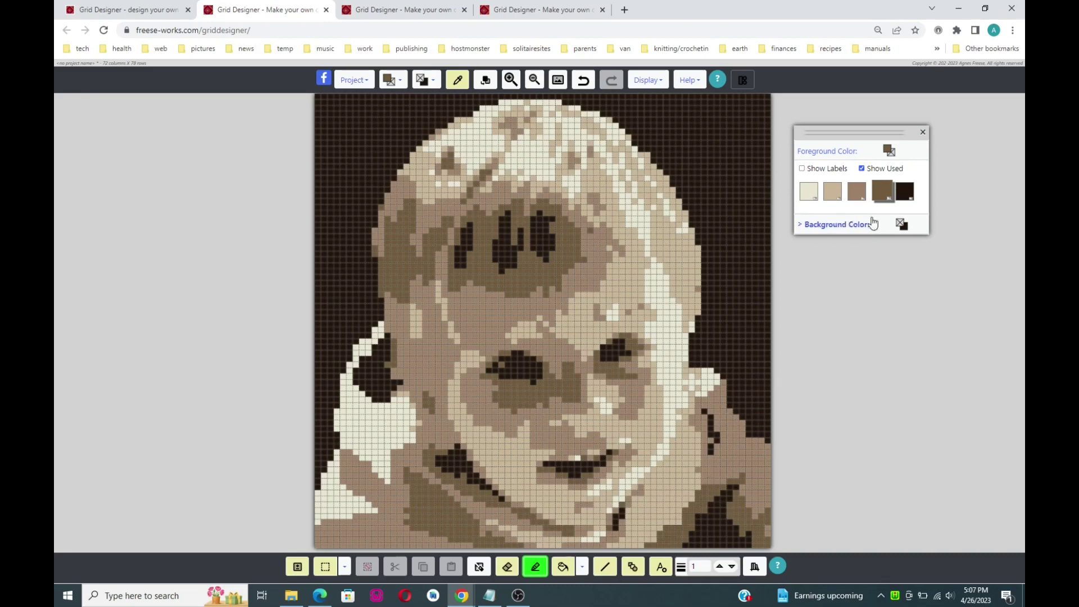
left_click(856, 192)
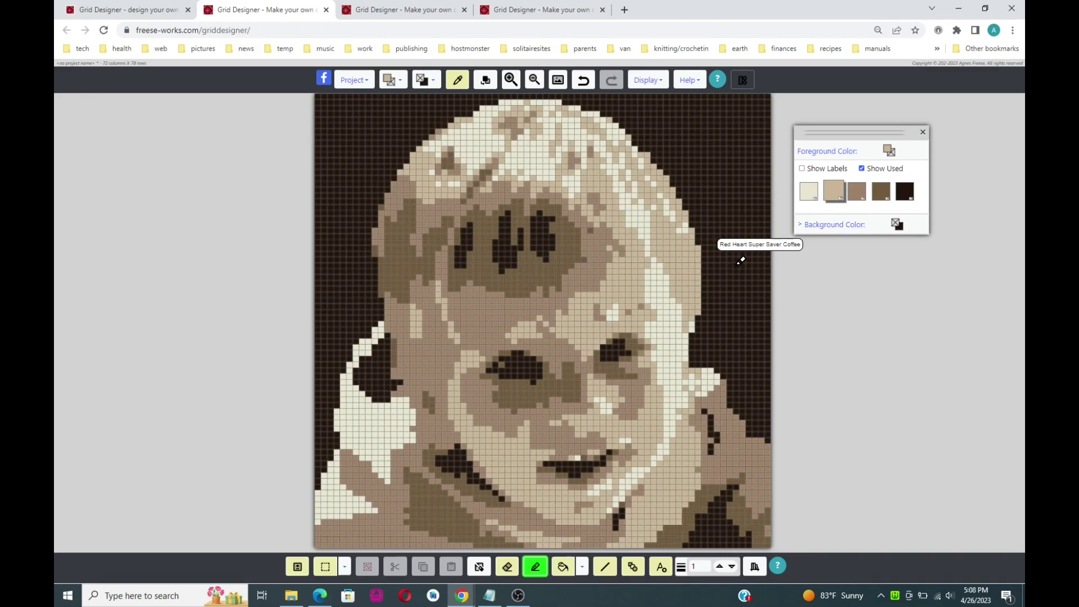
- Examine the colors in the Sepia shades and Gray Shades worsted yarn palettes, and close the palette selection without applying one
left_click(352, 87)
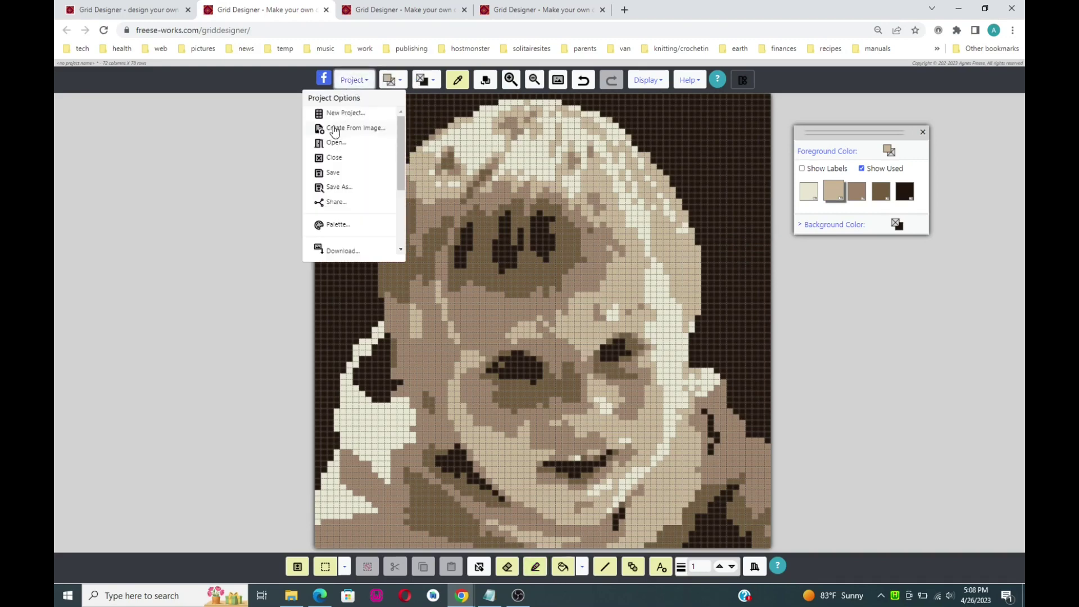
scroll(328, 241, "down", 2)
scroll(328, 240, "up", 1)
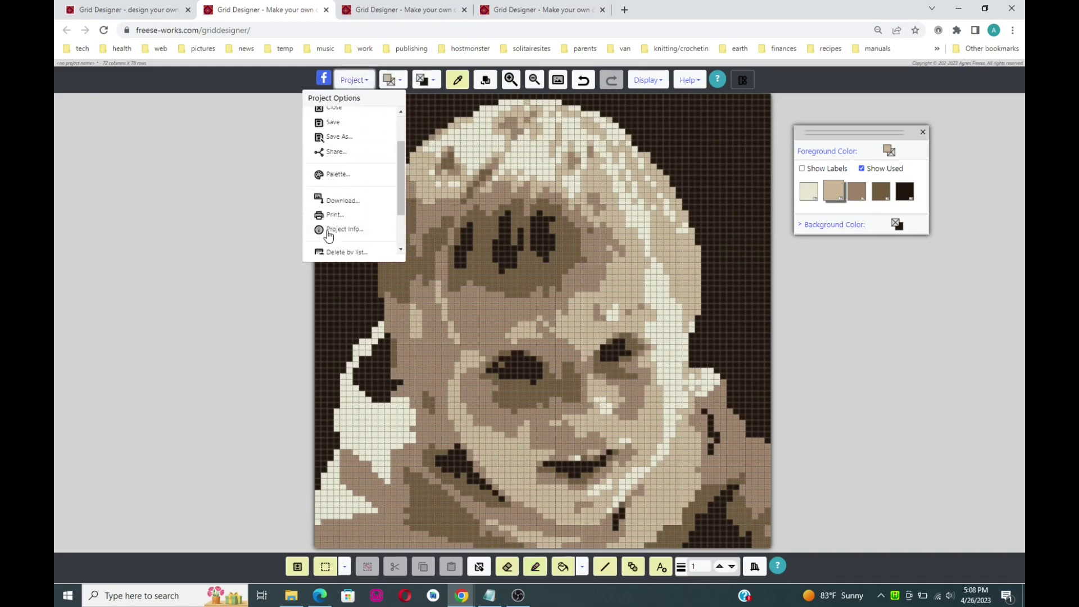
left_click(337, 175)
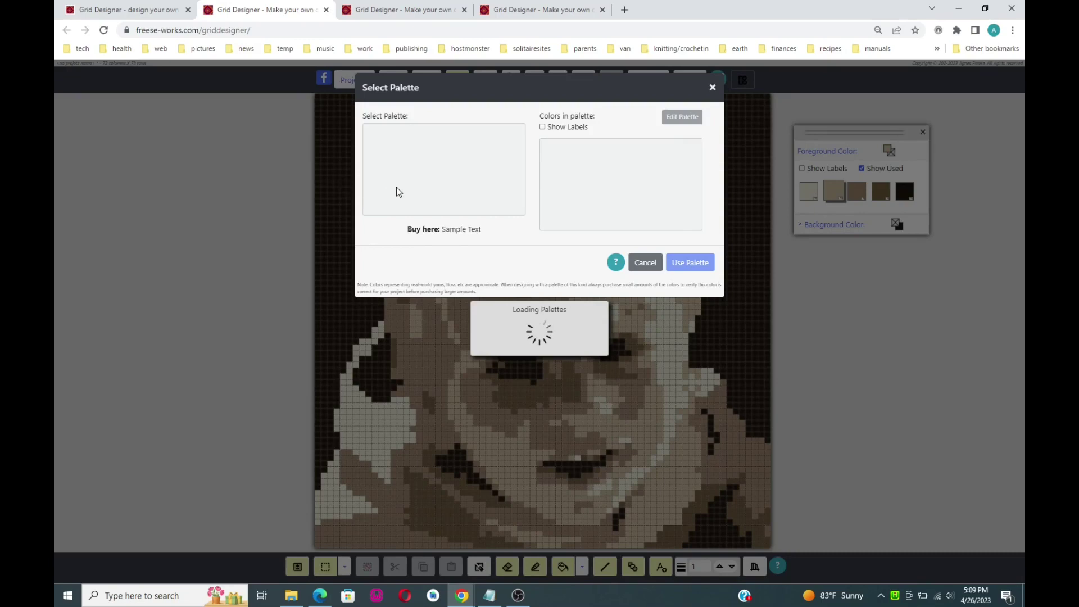
scroll(397, 191, "down", 10)
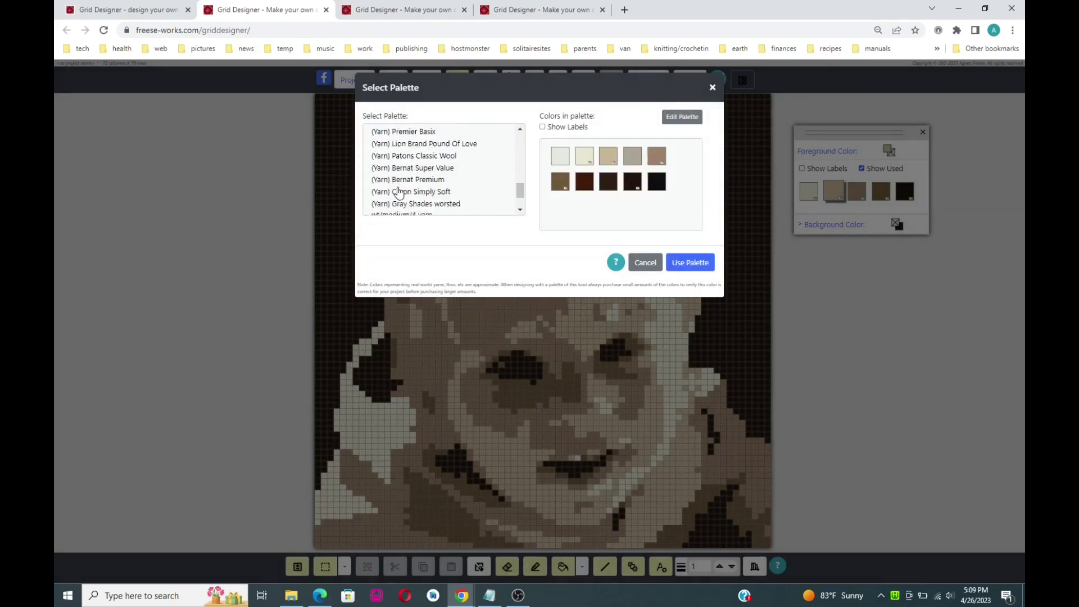
scroll(398, 193, "down", 2)
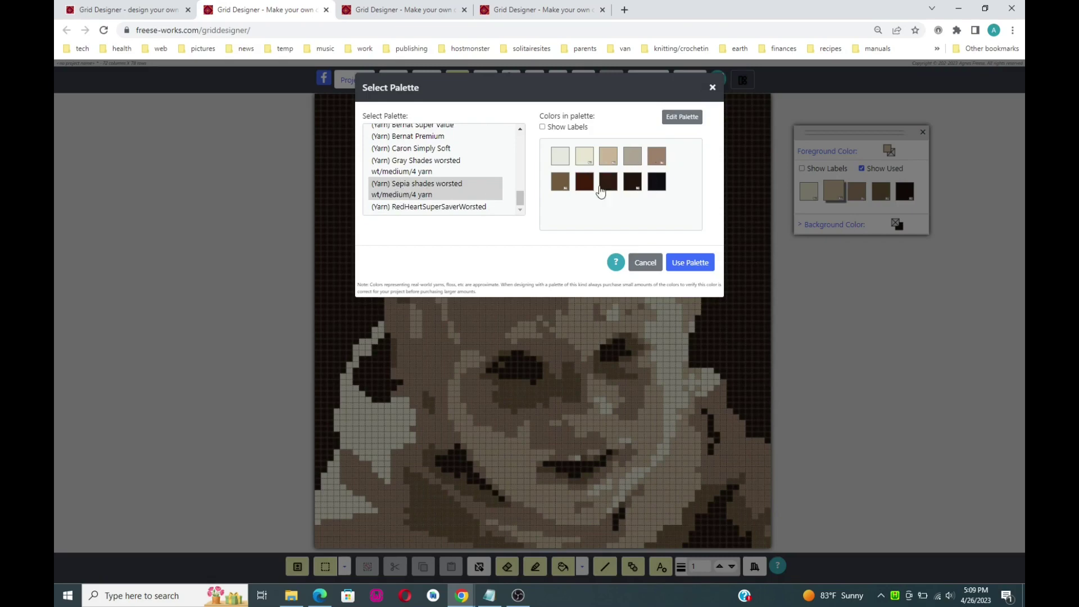
left_click(400, 169)
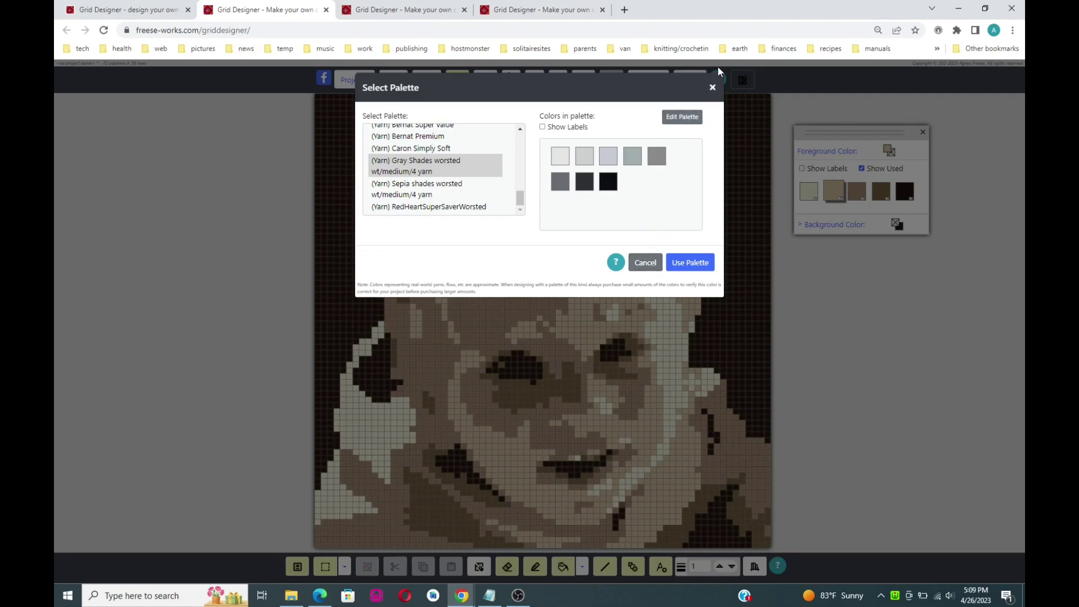
left_click(713, 89)
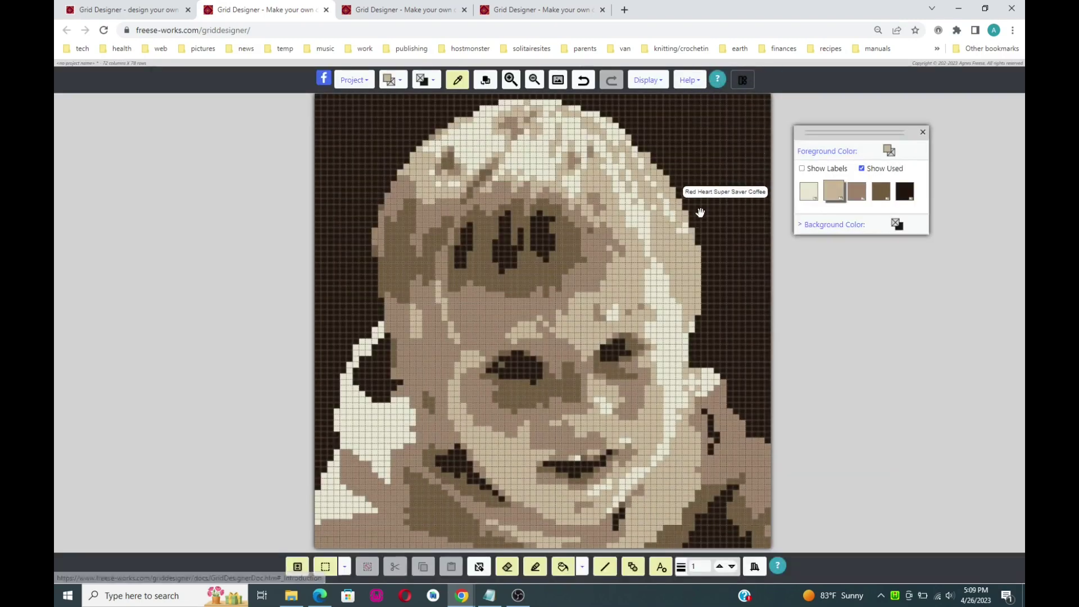